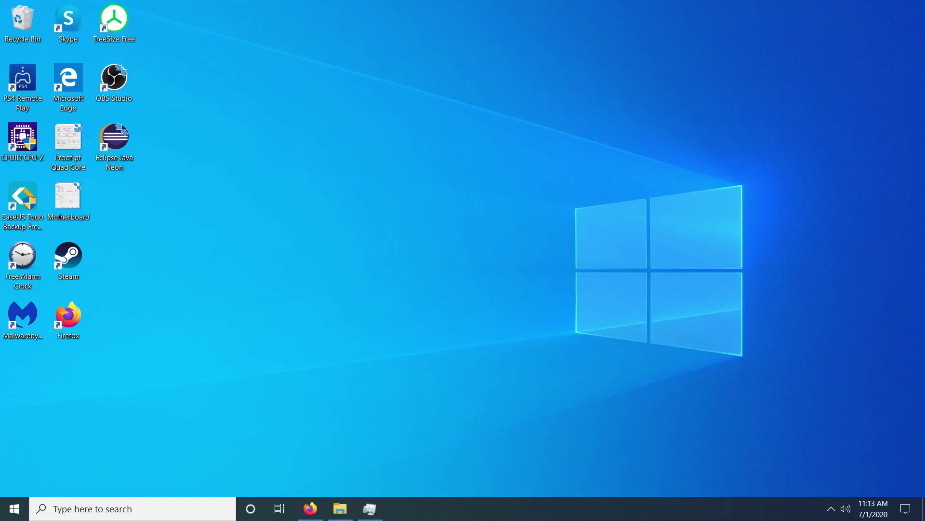
Switch to Firefox, go to google.com and search for "pro tools download"
left_click(311, 509)
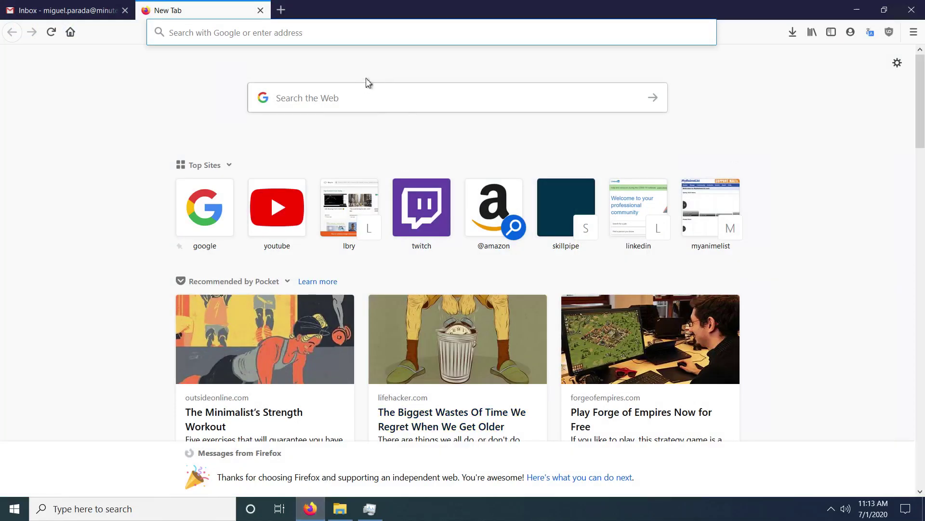
type("google.com/")
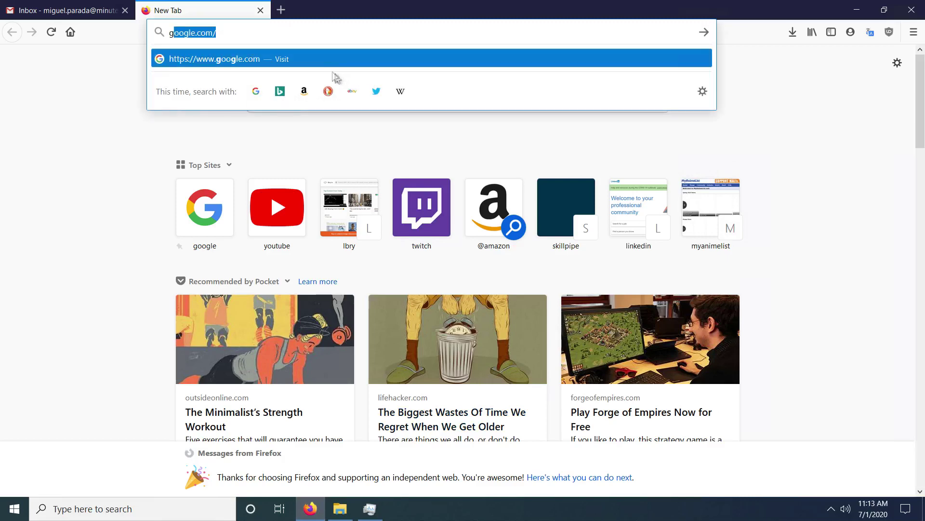
left_click(298, 63)
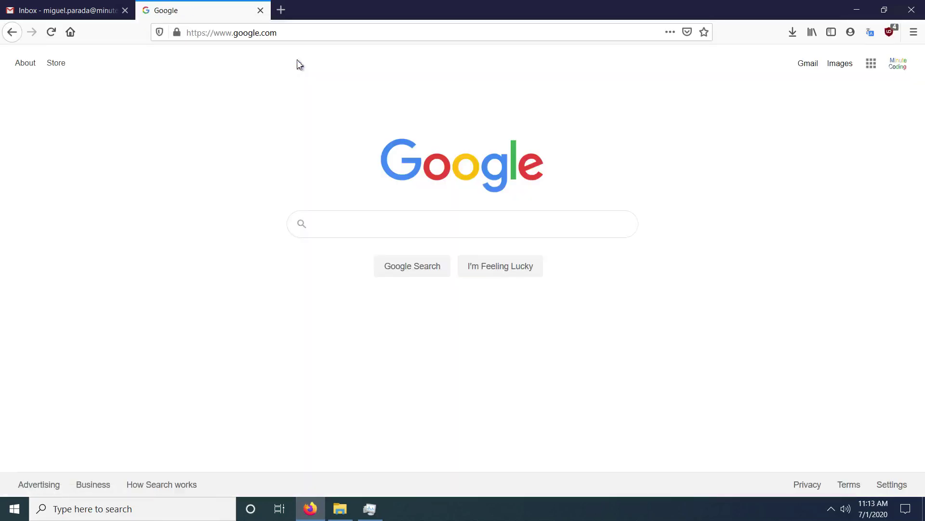
type("pro")
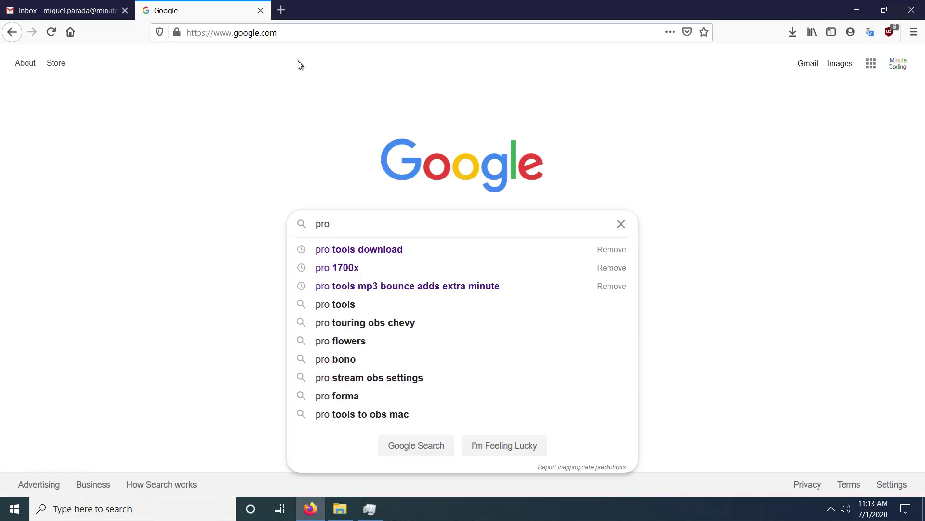
type(" toll")
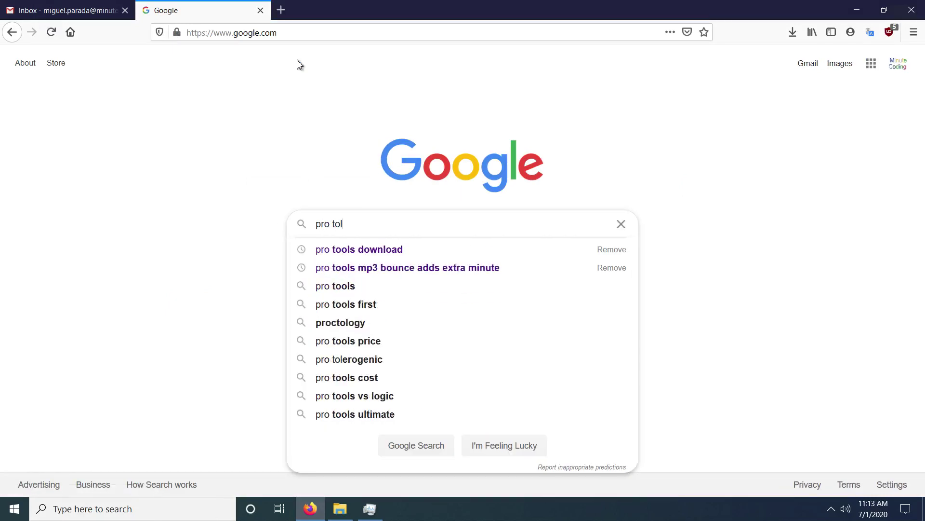
key("Down")
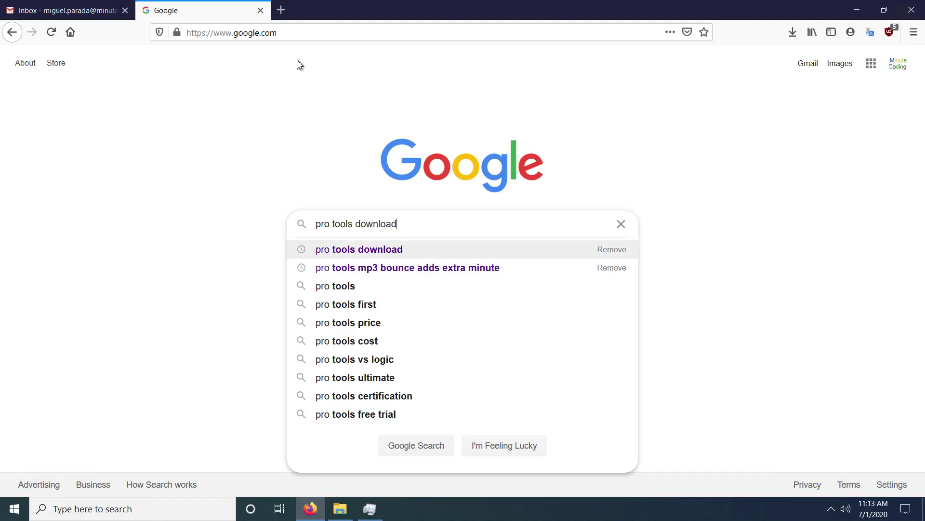
key("Return")
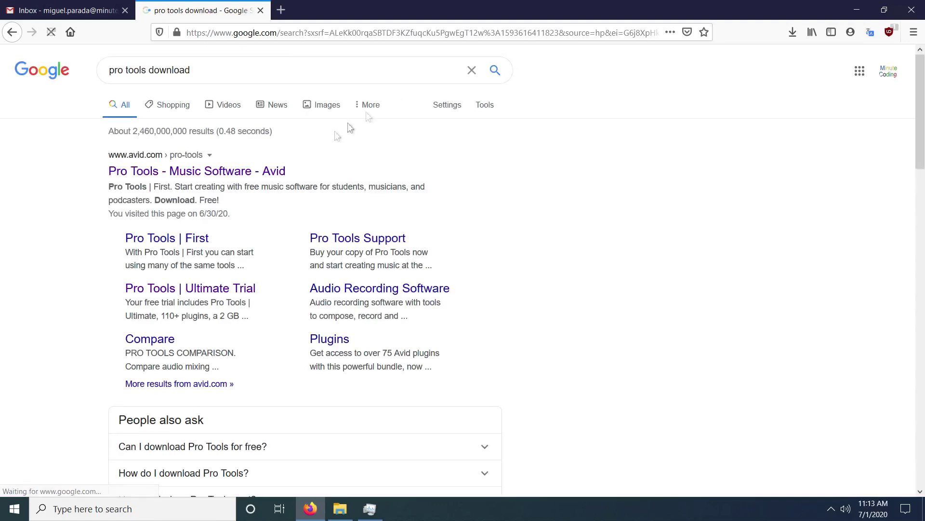
Open Avid's "Pro Tools - Music Software" page from the search results and accept its cookies
left_click(261, 177)
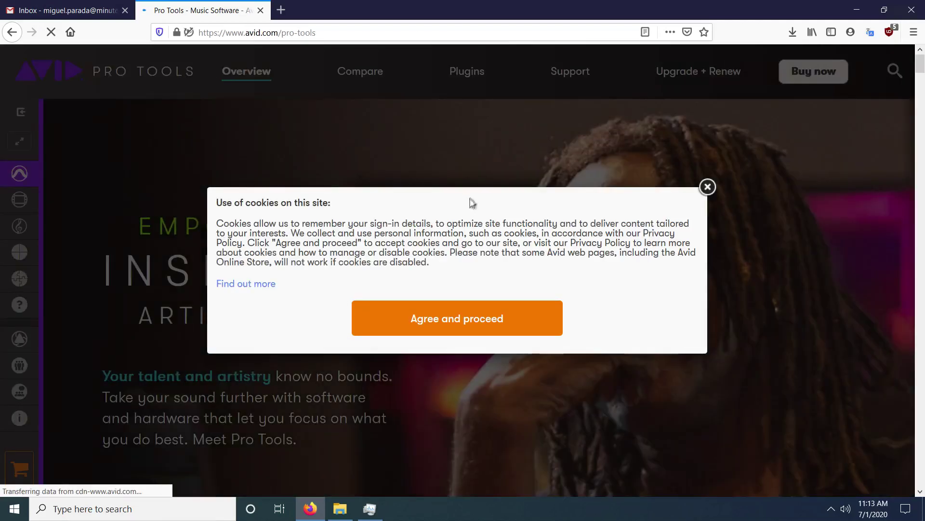
left_click(494, 320)
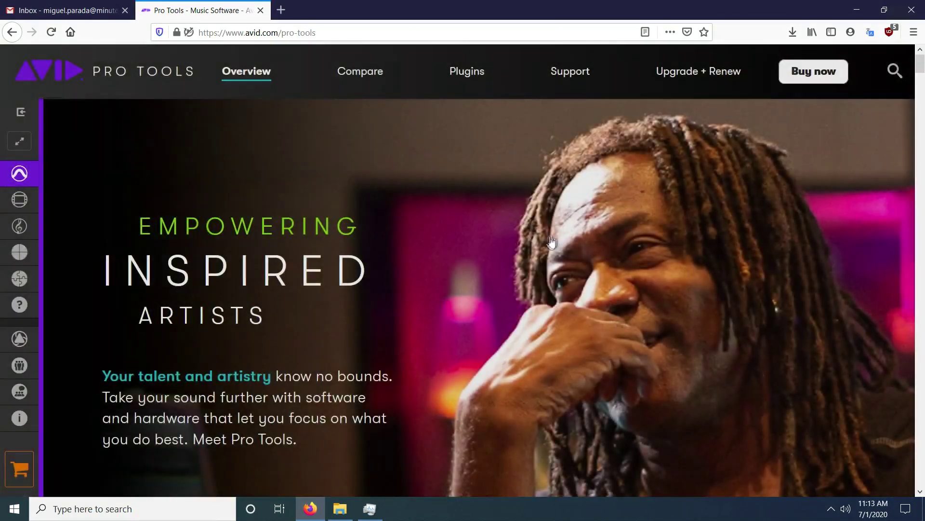
Open the free trial of the standard Pro Tools version from the music software section of the page
scroll(545, 248, "down", 3)
scroll(545, 247, "up", 2)
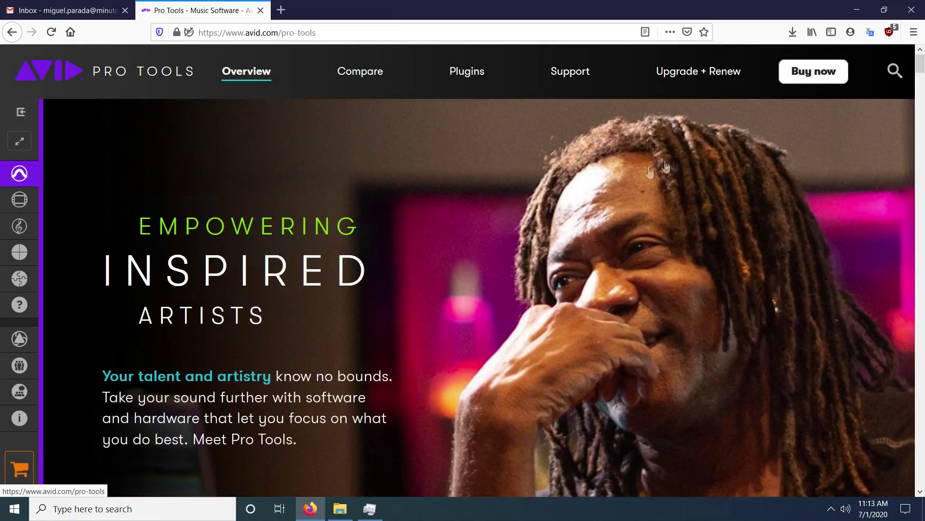
scroll(432, 252, "down", 3)
scroll(484, 202, "down", 3)
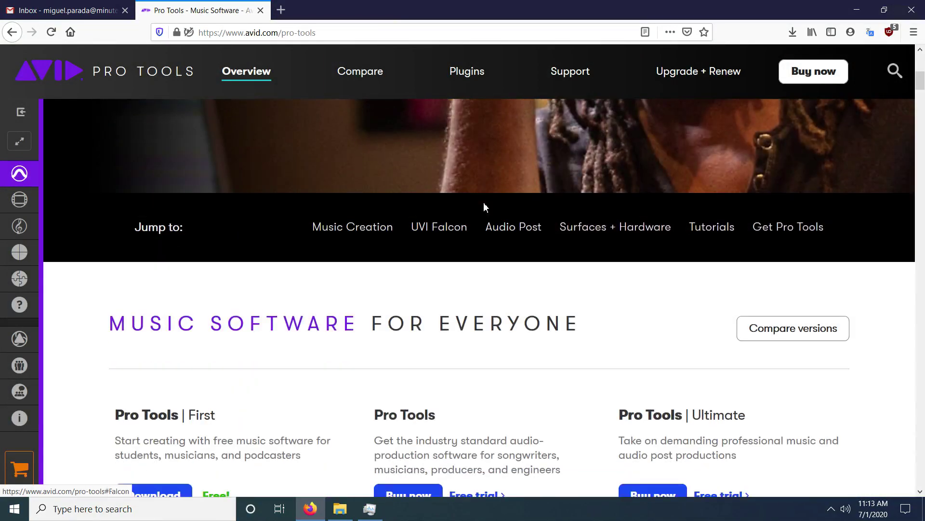
scroll(484, 203, "down", 3)
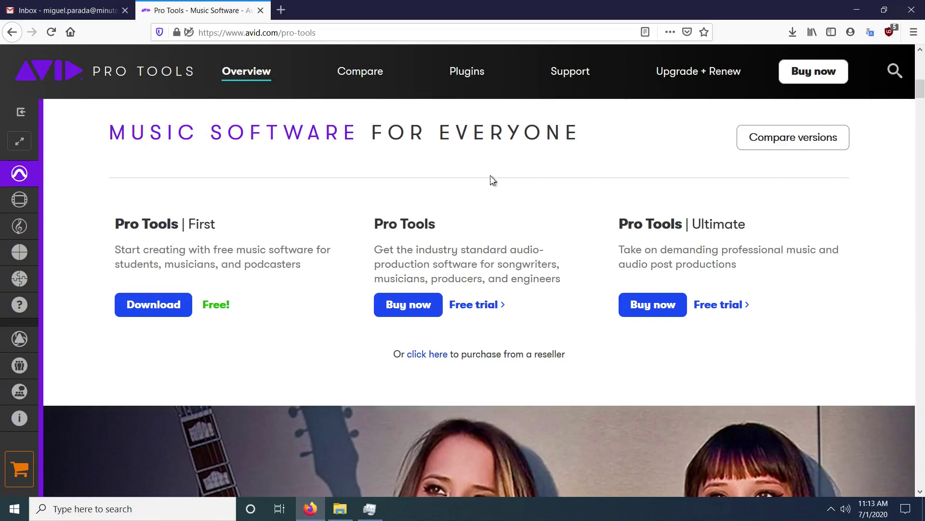
left_click(494, 307)
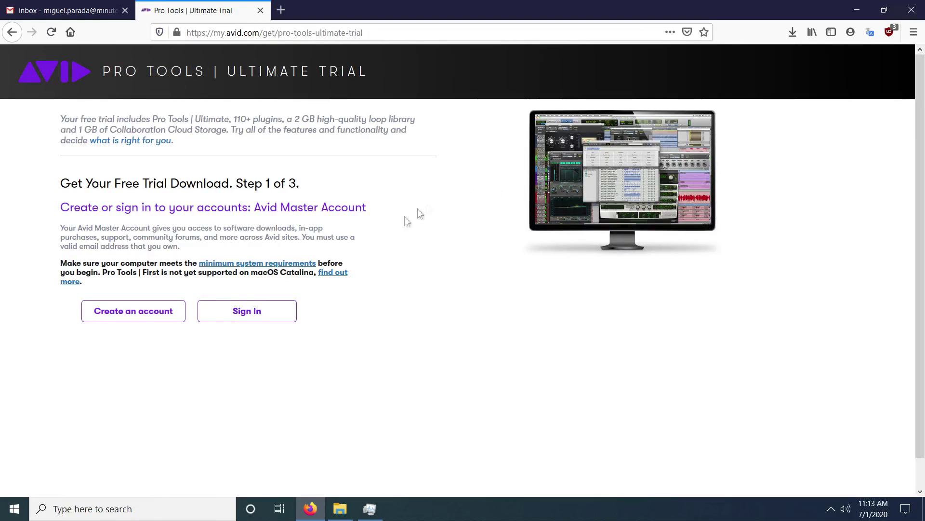
Create an Avid Master Account with the full name, United States, e-mail and account password, and save the login in the browser
left_click(155, 319)
left_click(74, 368)
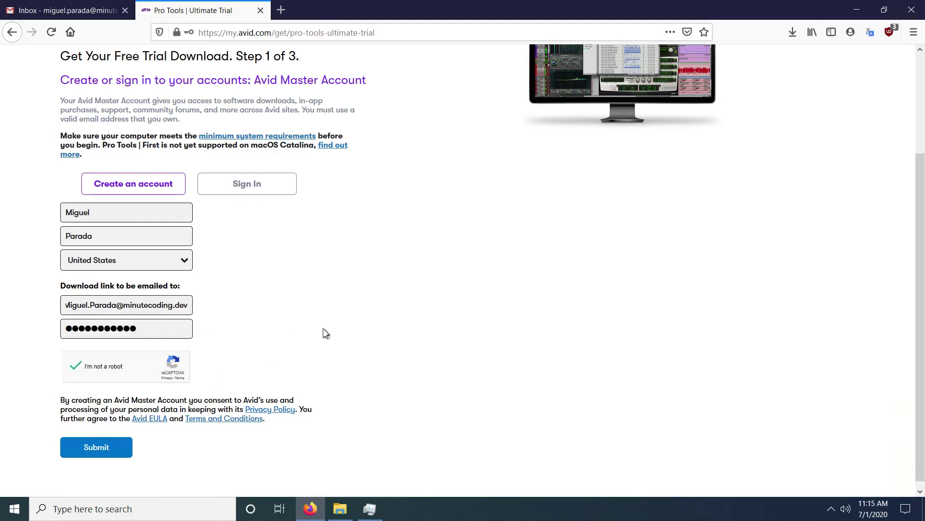
scroll(289, 337, "down", 1)
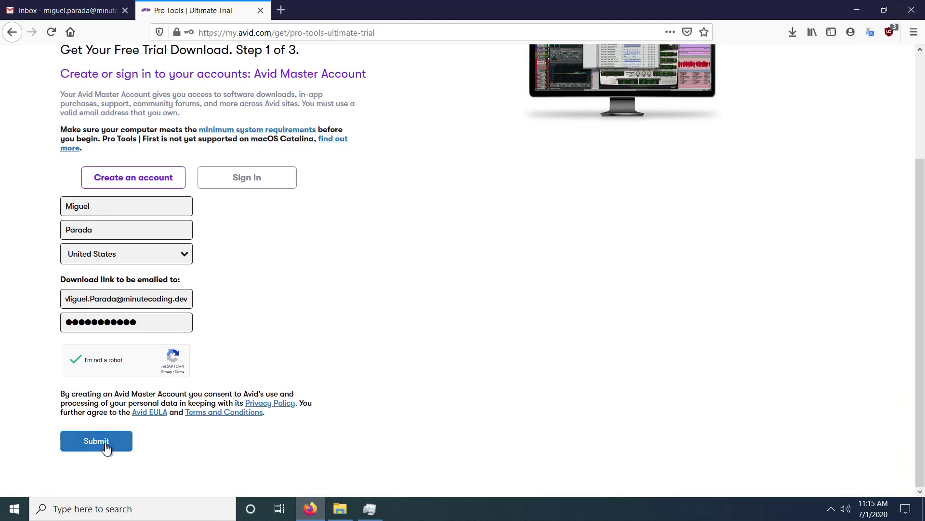
left_click(106, 447)
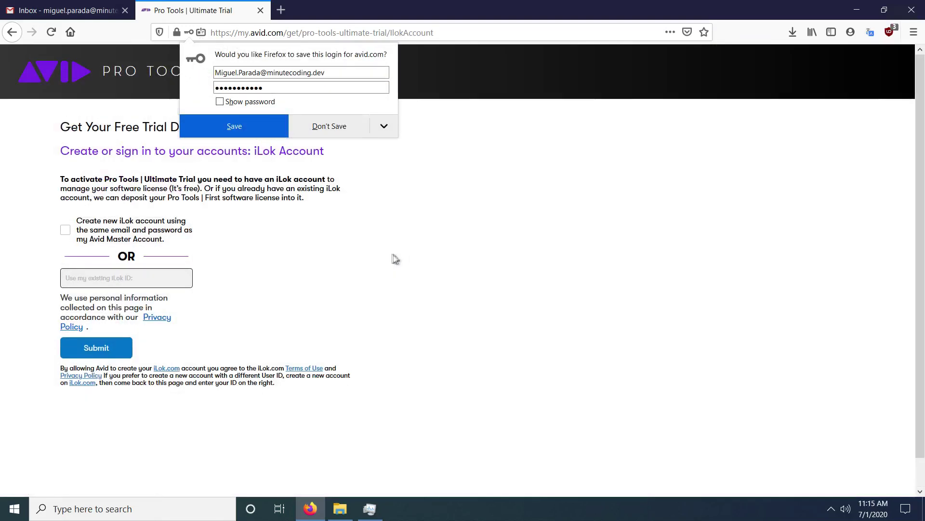
left_click(264, 137)
left_click(417, 210)
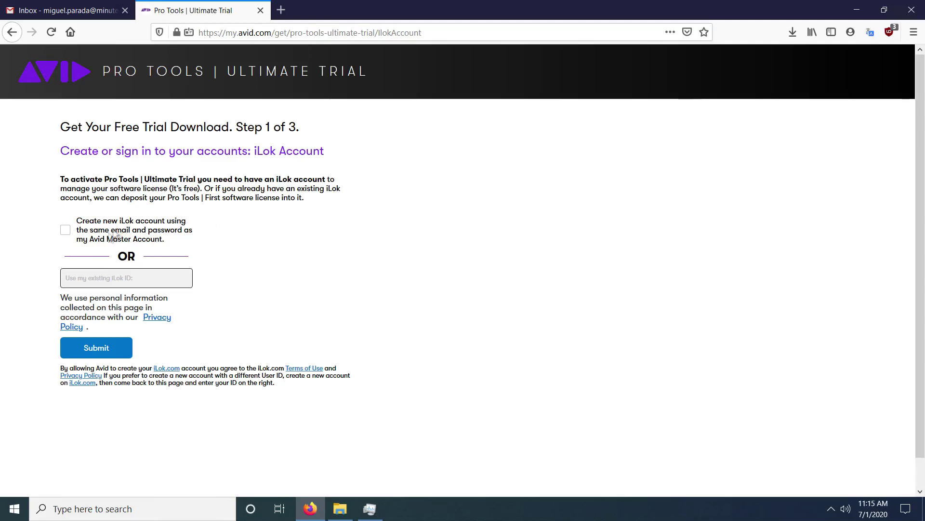
Create a new iLok account using the Avid Master Account's e-mail, entering the Avid account password
left_click(66, 236)
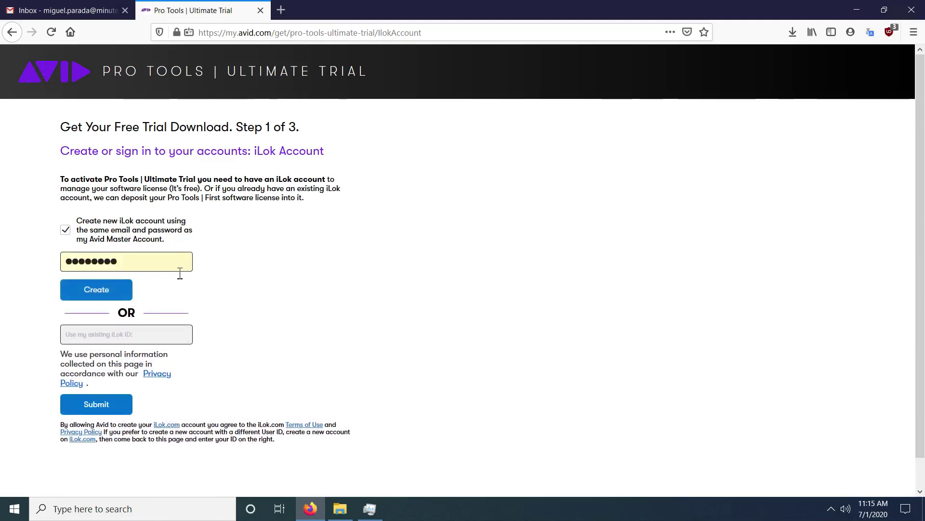
left_click(105, 295)
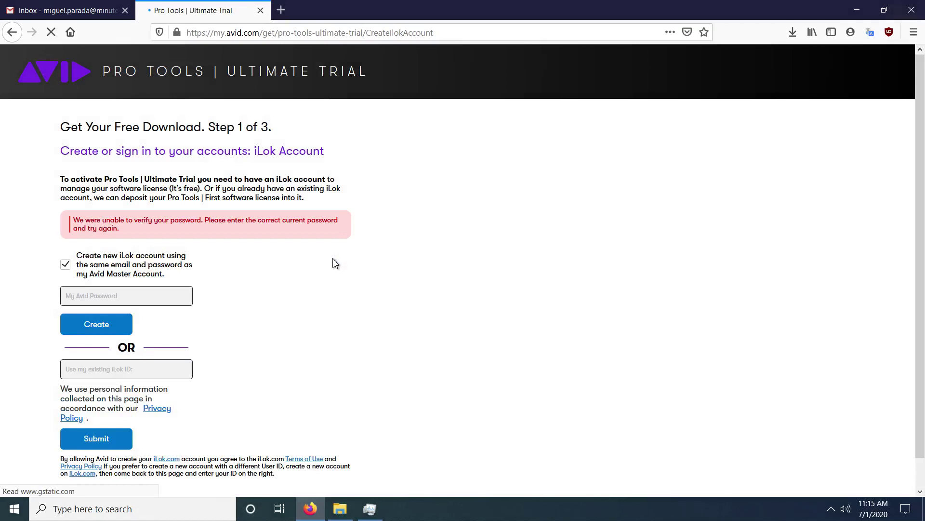
key("ctrl+v")
left_click(96, 324)
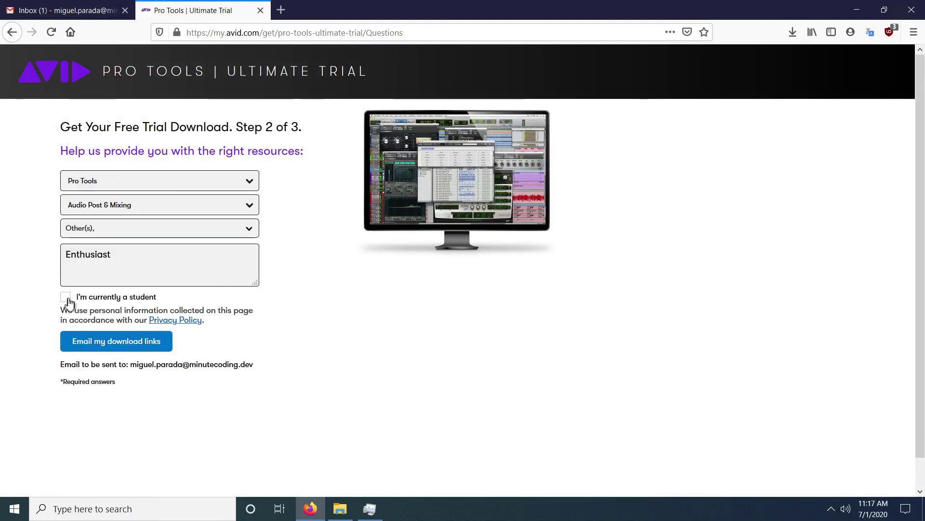
Request the download links by e-mail with the answers Pro Tools, Audio Post & Mixing, Other(s) and Enthusiast, leaving the student option unchecked
left_click(143, 347)
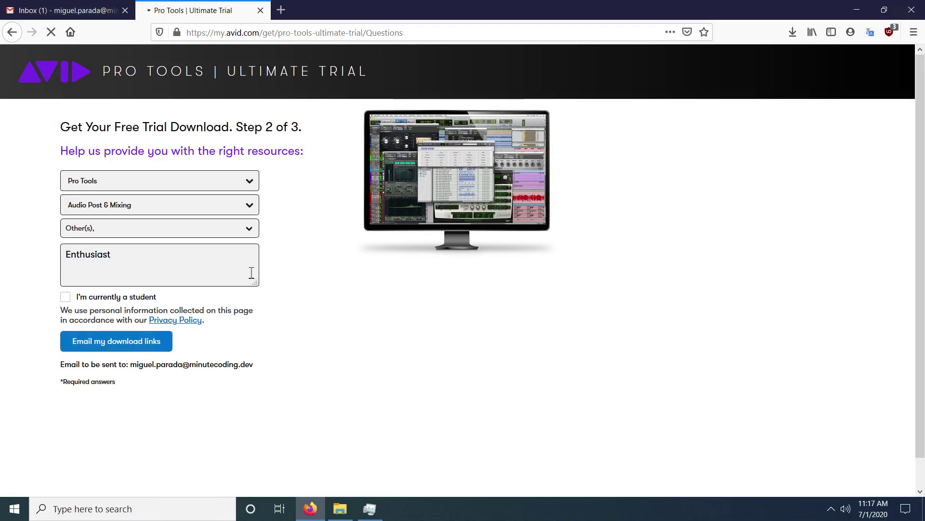
scroll(284, 280, "down", 2)
Read Avid's e-mail about the created iLok.com account in Gmail and return to the trial page
left_click(77, 11)
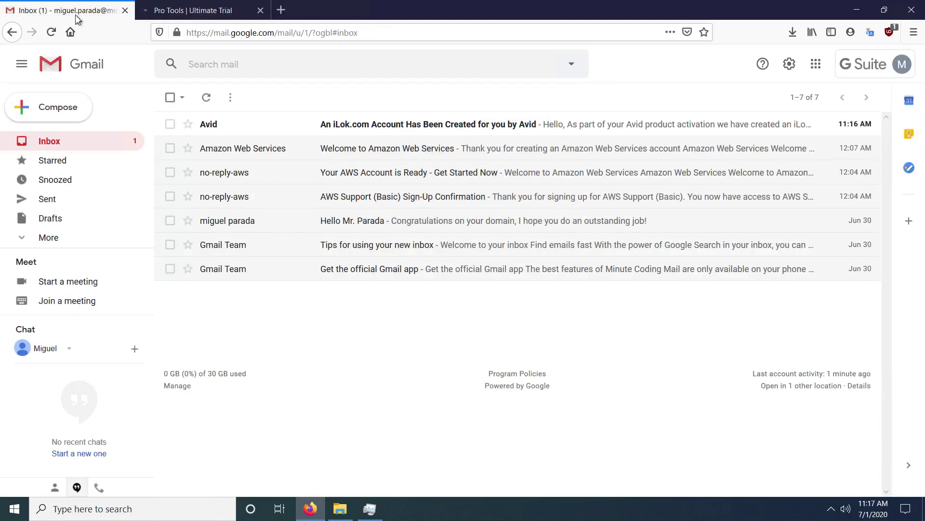
double_click(464, 124)
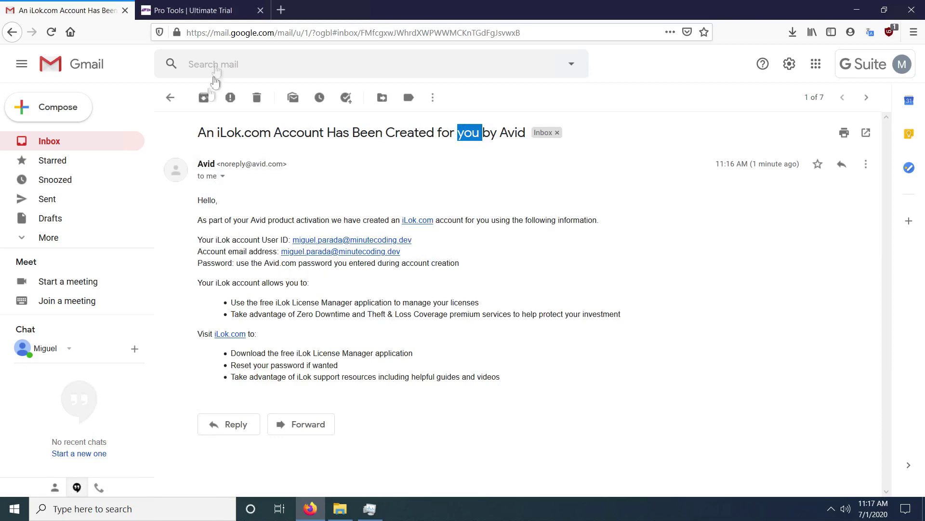
left_click(203, 12)
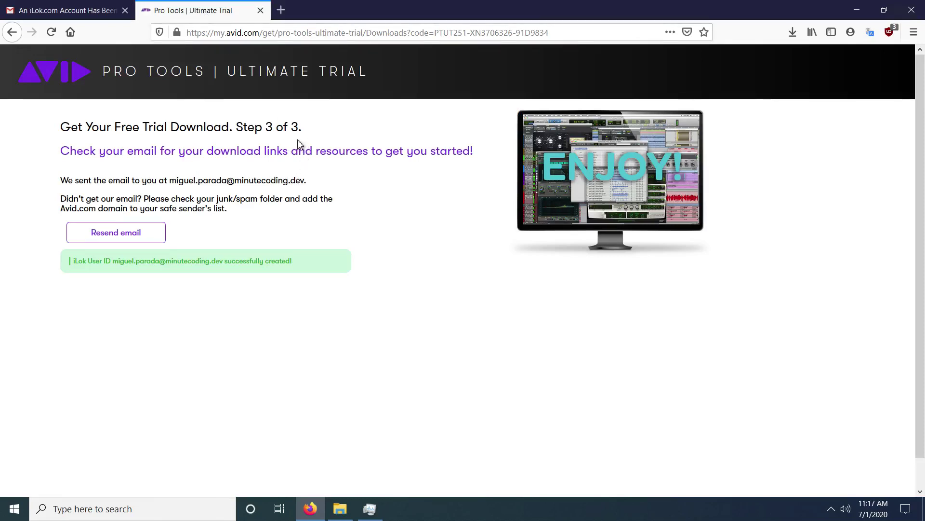
Return to the Gmail inbox and open Avid's "Your Pro Tools | Ultimate Trial" e-mail with the download links
left_click(63, 11)
left_click(64, 142)
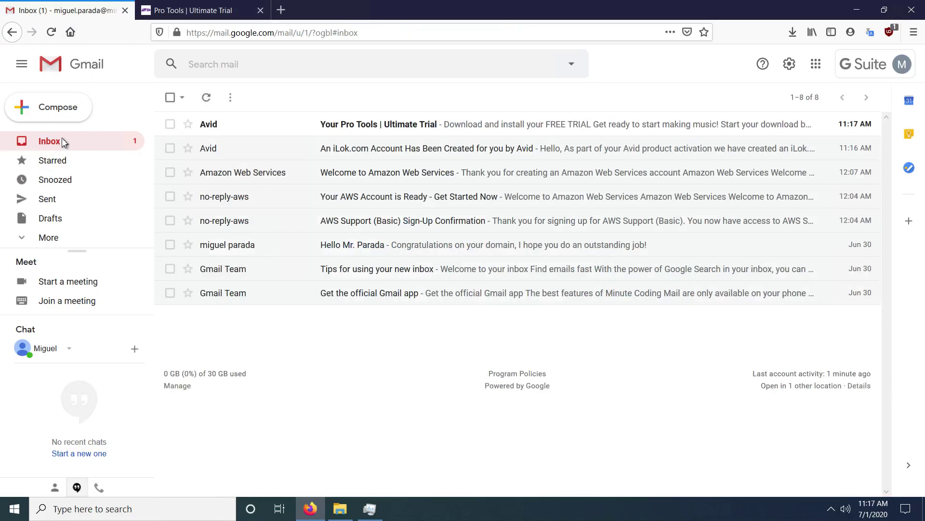
left_click(422, 127)
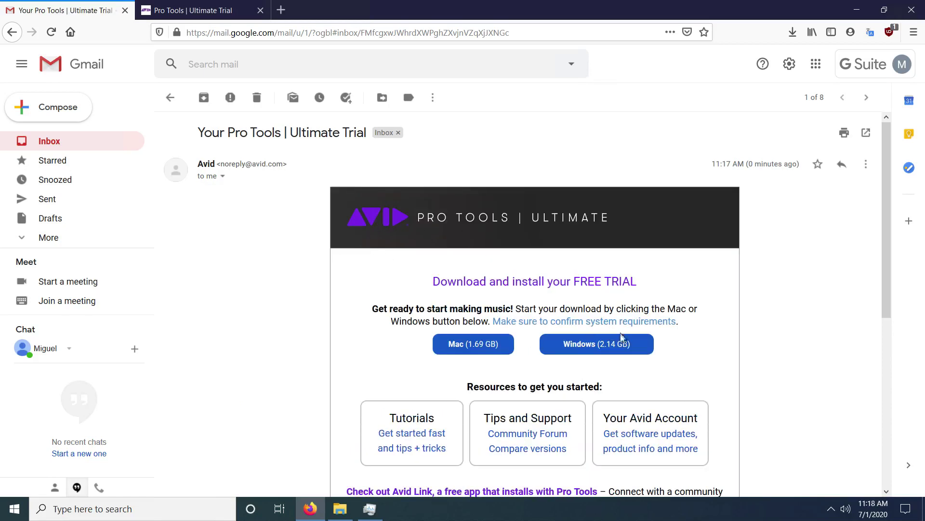
scroll(633, 329, "down", 2)
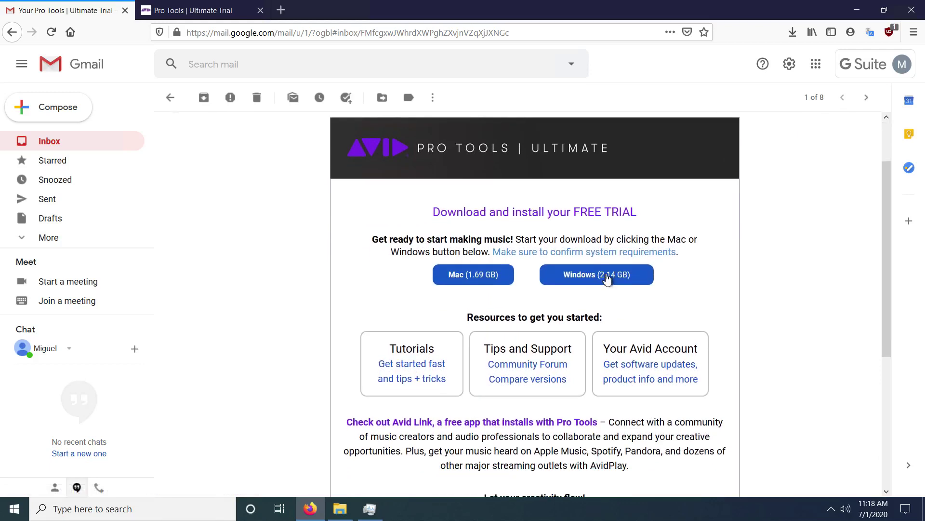
Download the Windows version from the e-mail and save it as Pro_Tools_2020.3.0_Win in the Downloads folder
left_click(604, 281)
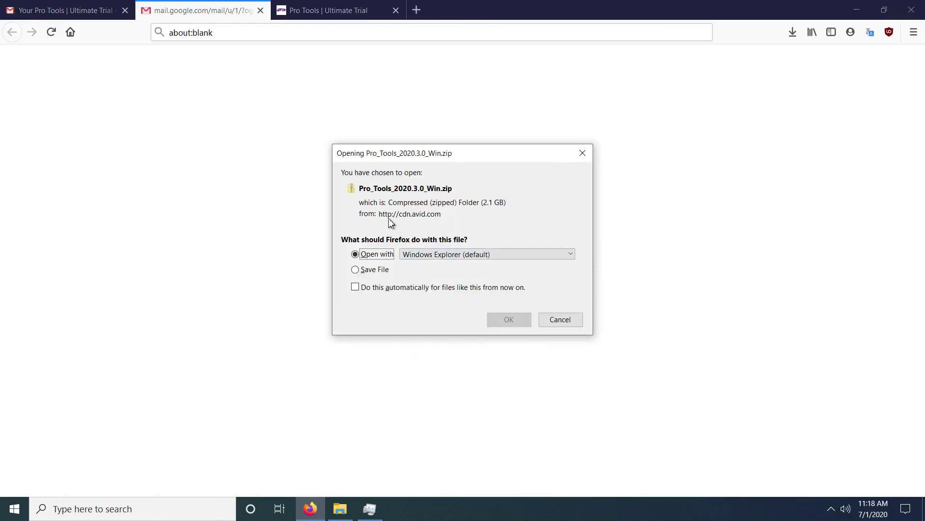
left_click(357, 273)
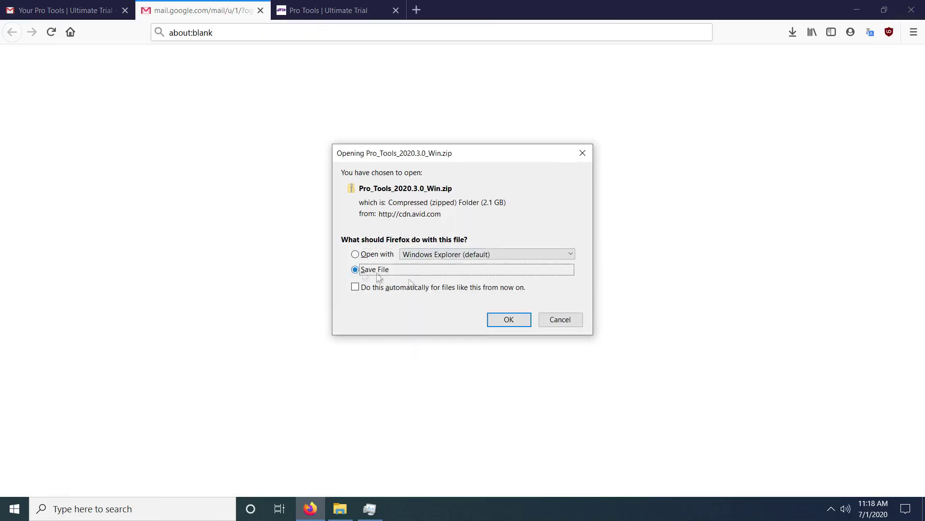
left_click(510, 319)
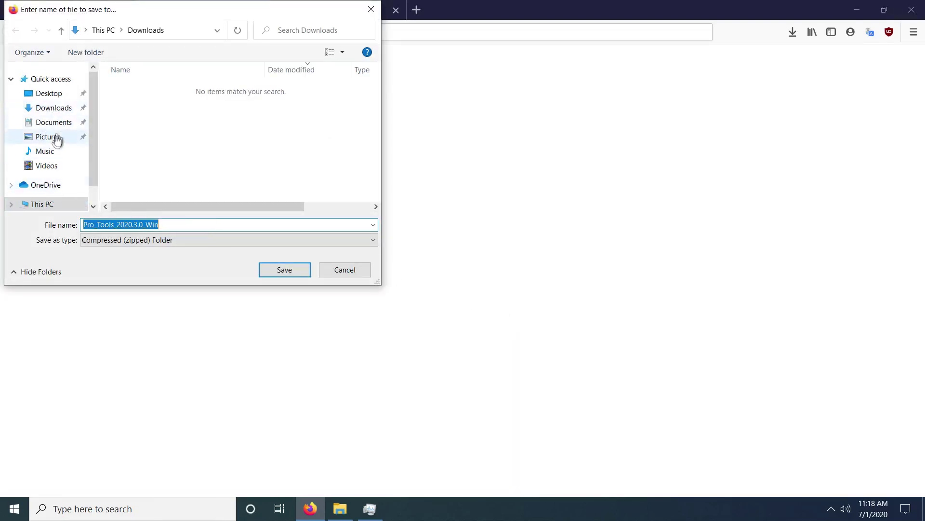
left_click(54, 116)
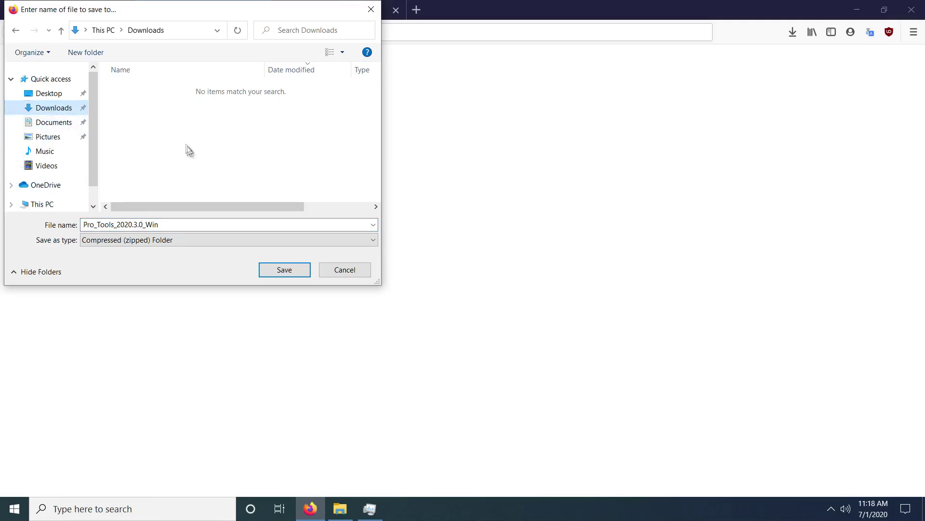
left_click(281, 270)
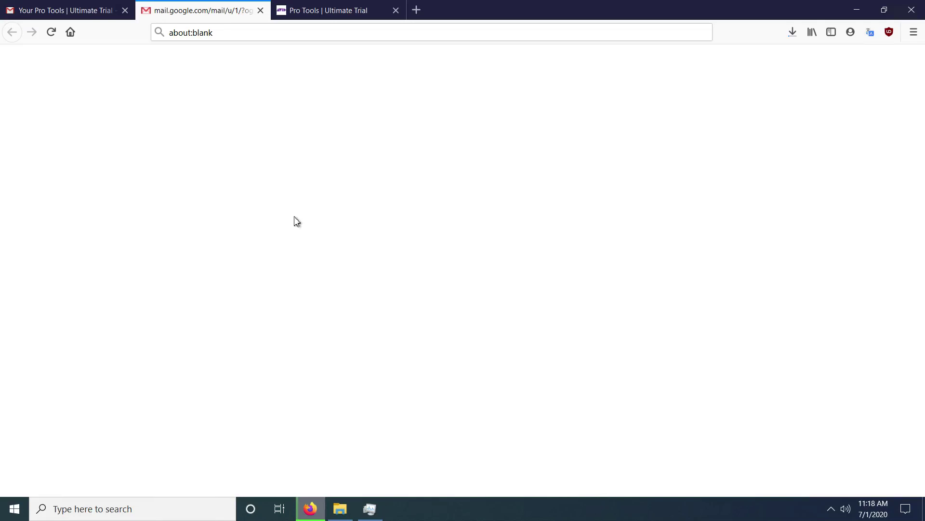
Check the progress of the Pro Tools download from the e-mail page and return to the Gmail inbox
left_click(312, 7)
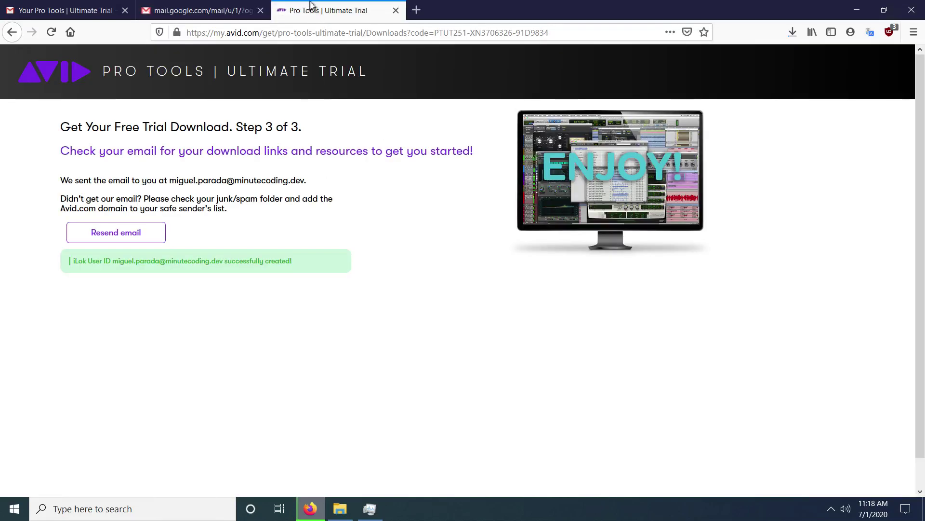
left_click(75, 11)
left_click(793, 32)
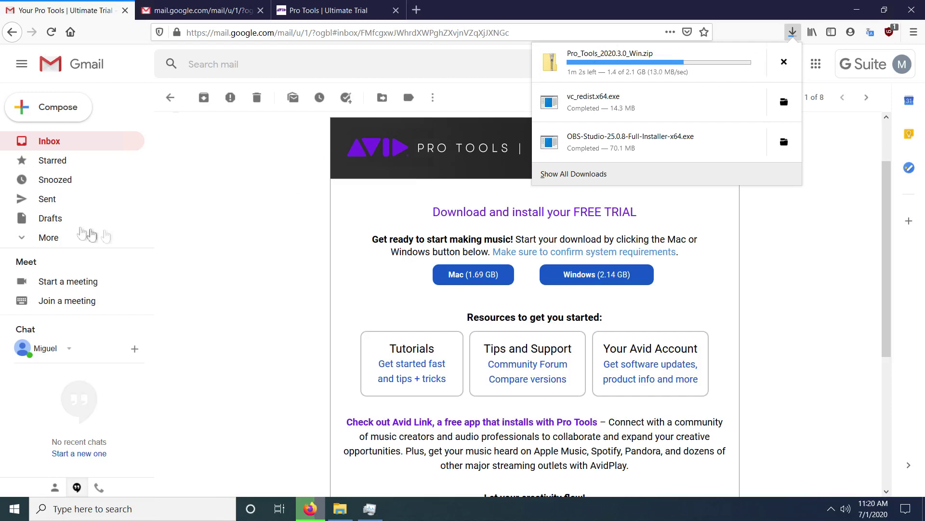
left_click(71, 146)
left_click(69, 143)
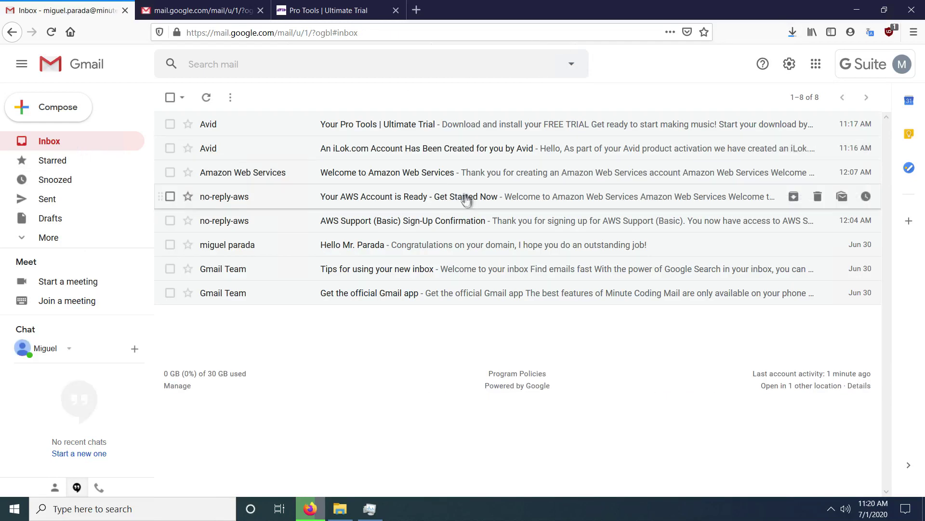
Open Avid's e-mail about the created iLok.com account in Gmail and view its iLok.com link in a new tab
left_click(427, 155)
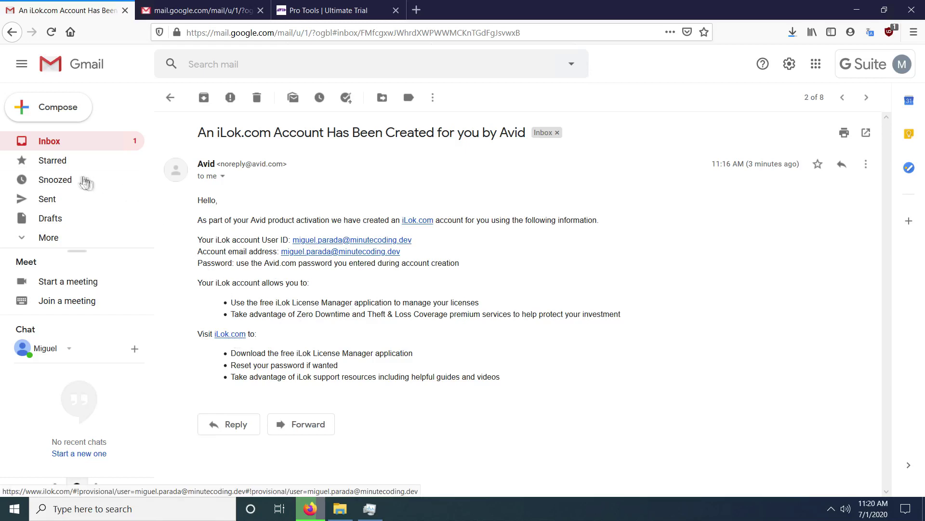
right_click(231, 334)
left_click(258, 343)
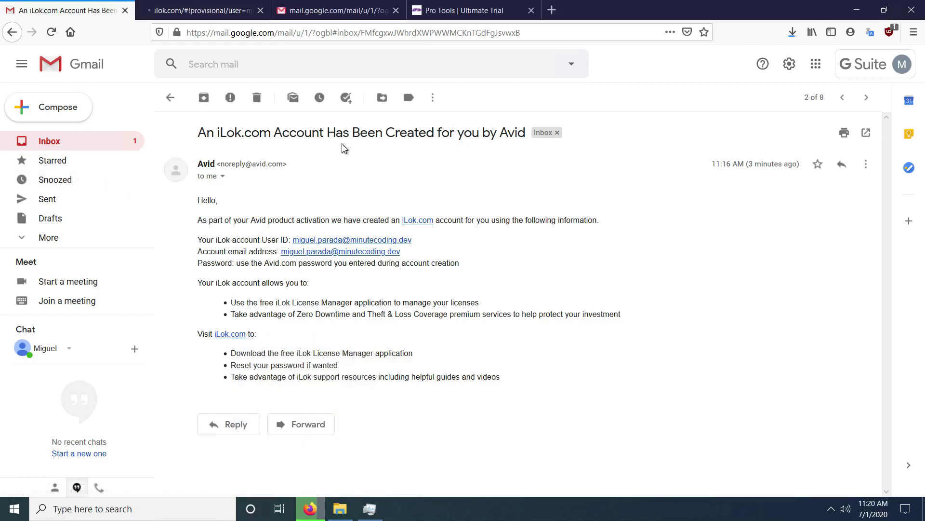
left_click(189, 12)
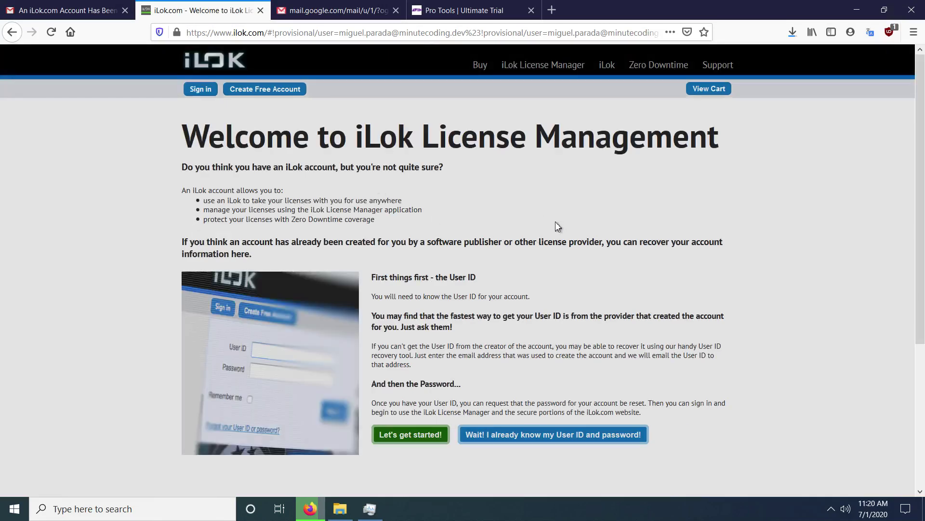
Sign in to the iLok account with the e-mail User ID and the account password
scroll(555, 221, "down", 2)
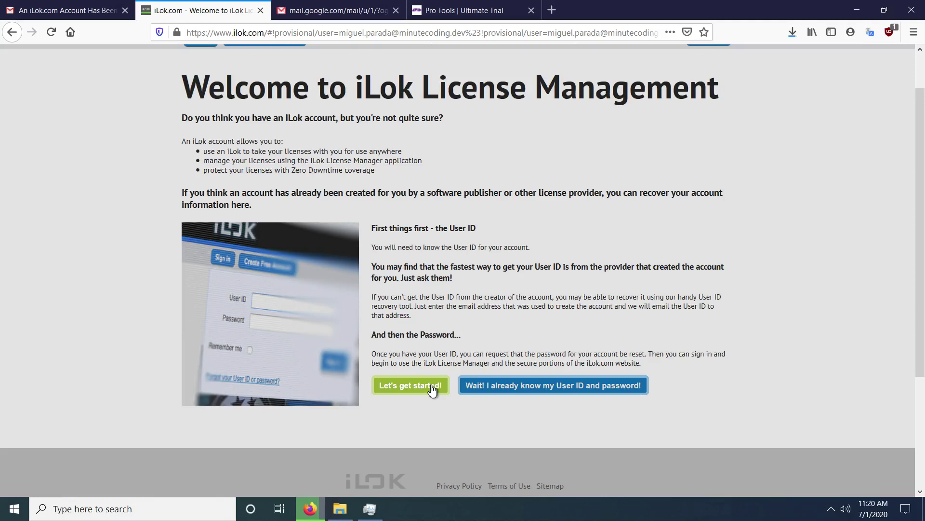
left_click(432, 388)
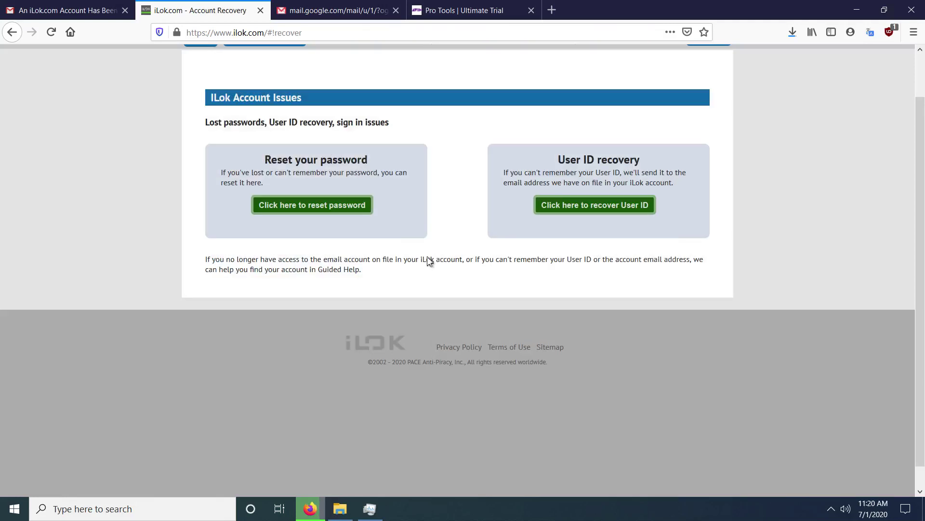
scroll(471, 258, "up", 2)
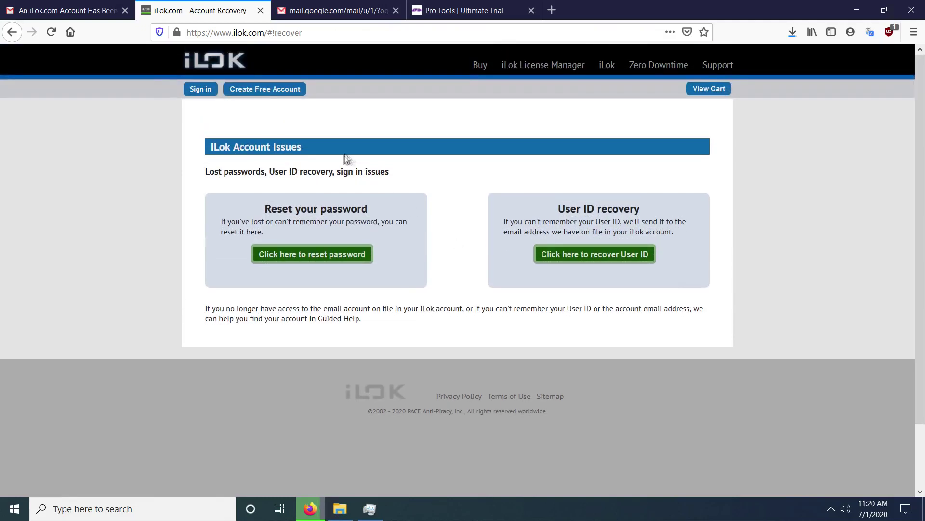
left_click(202, 89)
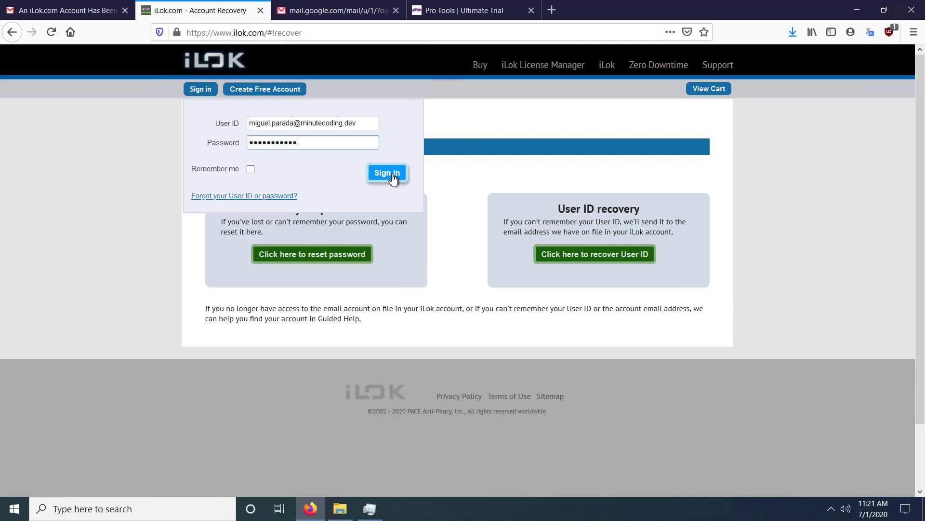
left_click(390, 173)
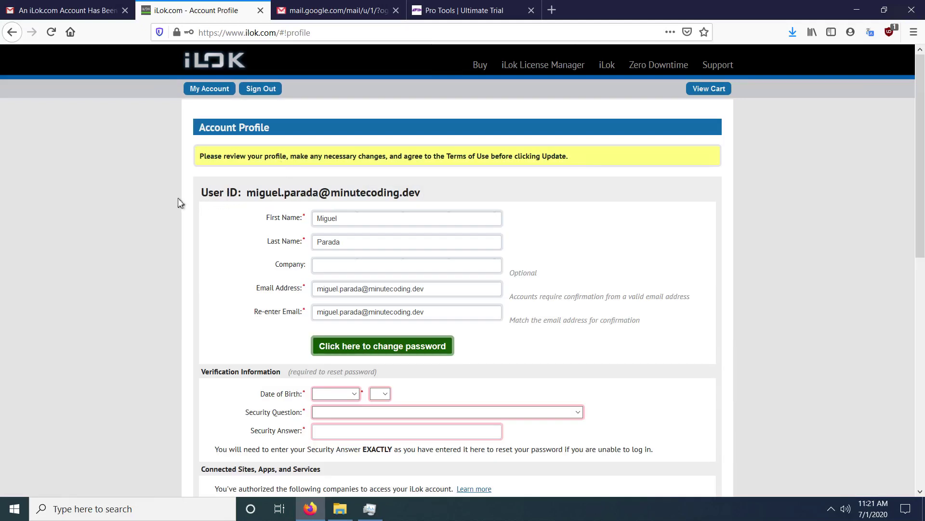
Complete the iLok profile's required verification information, agree to the Terms of Use and update the profile
scroll(183, 198, "down", 8)
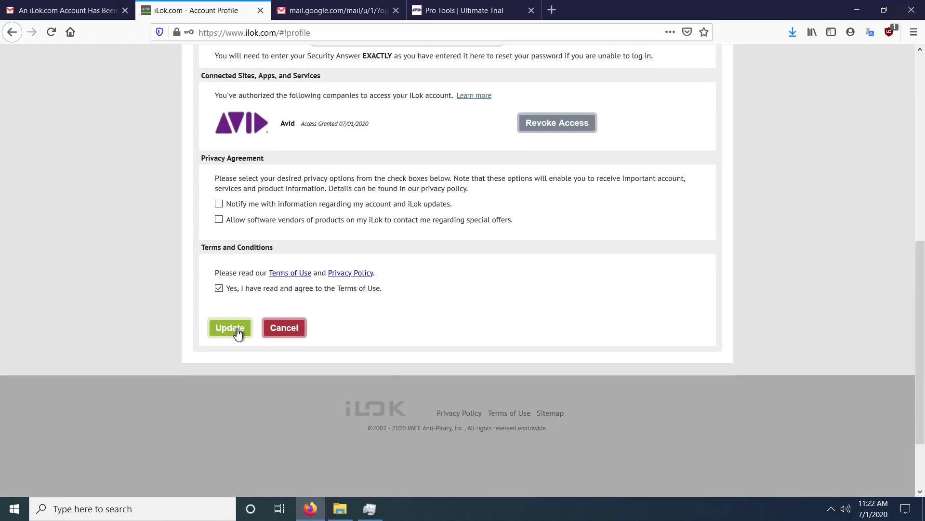
left_click(230, 329)
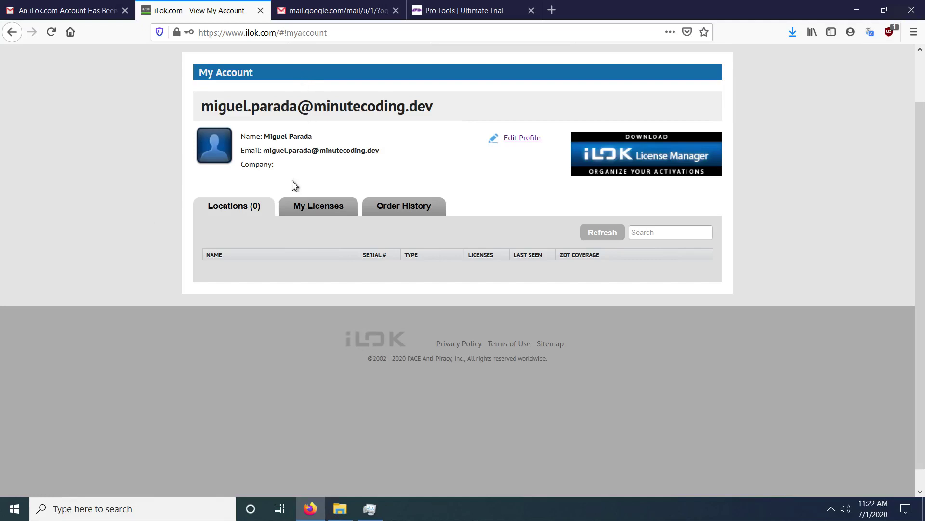
Review the iLok account's licenses, order history and locations
left_click(313, 210)
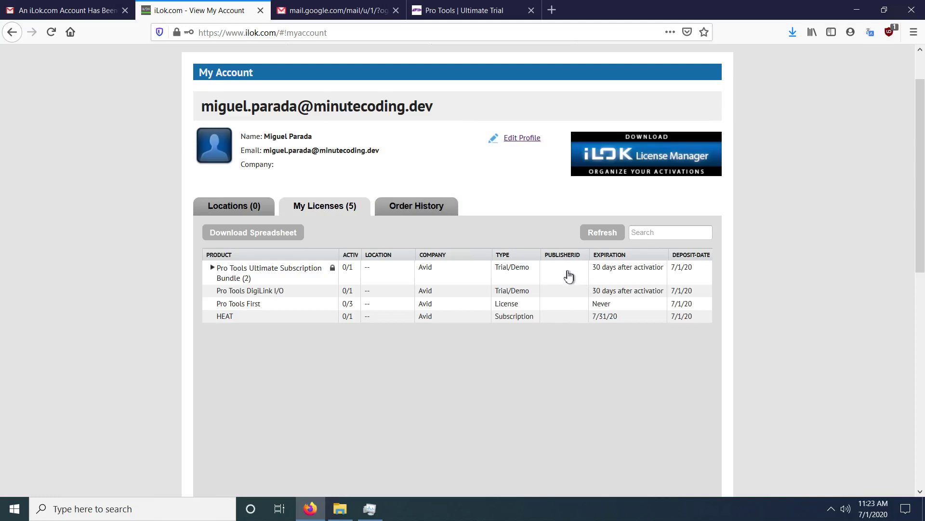
left_click(418, 205)
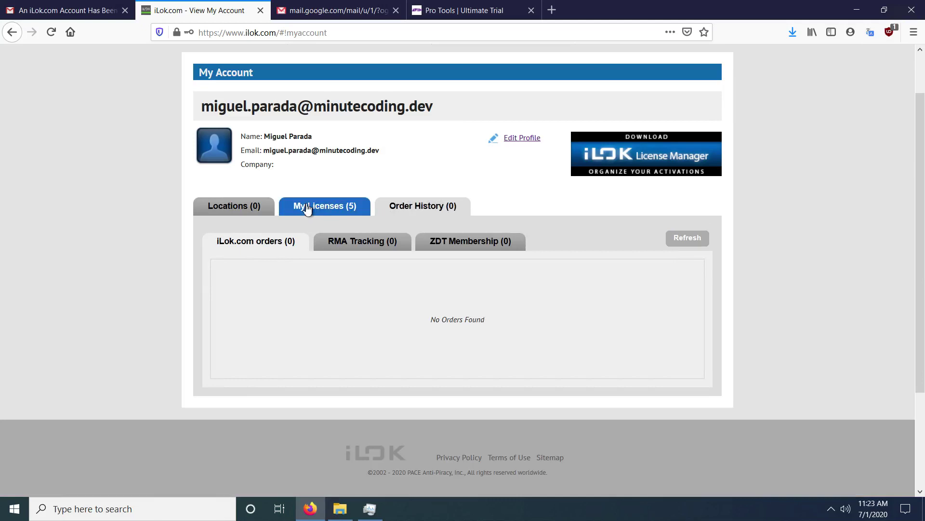
left_click(306, 208)
left_click(238, 206)
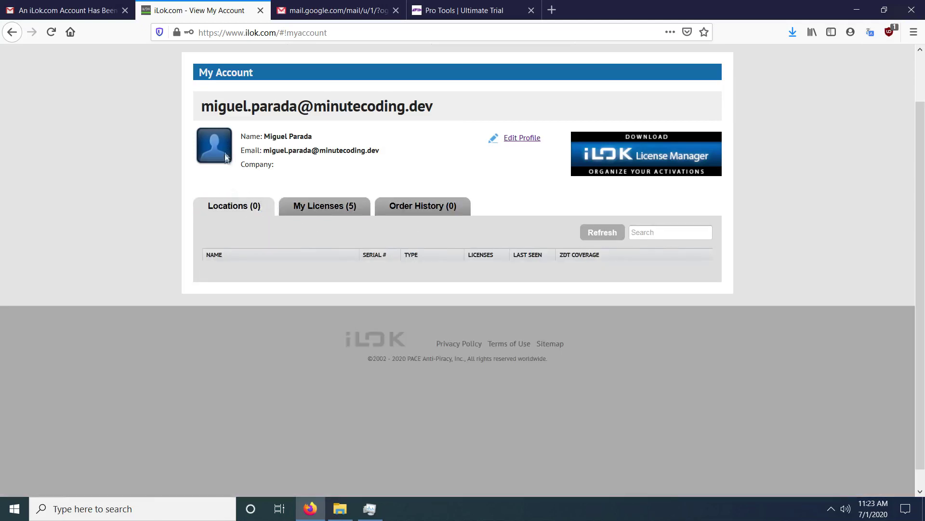
left_click(64, 10)
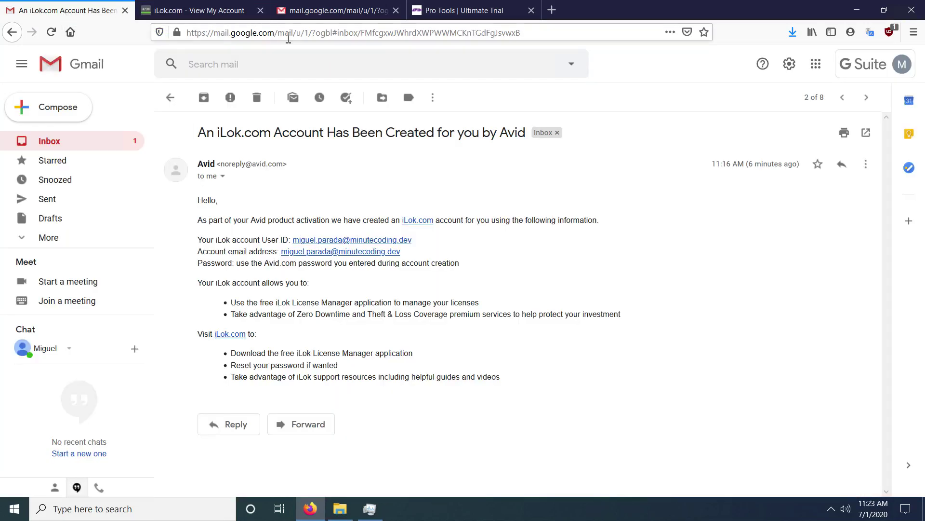
left_click(337, 11)
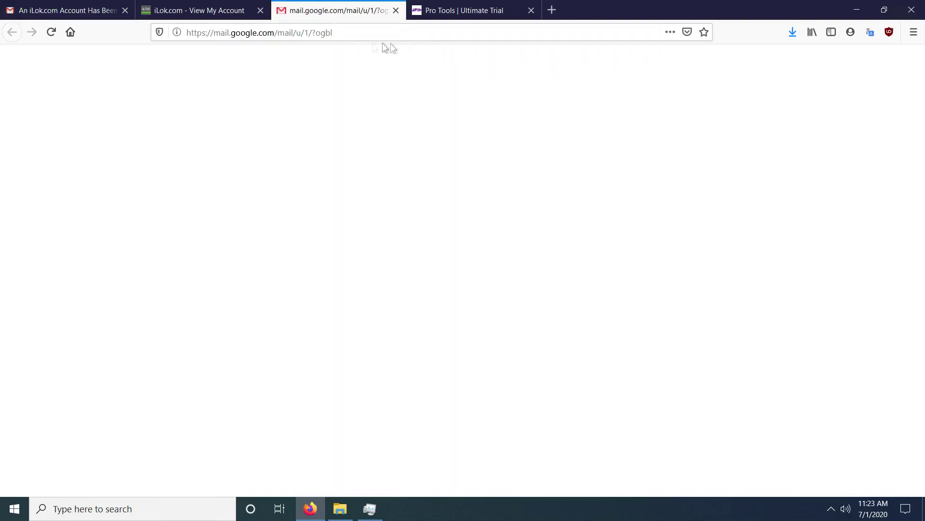
left_click(205, 11)
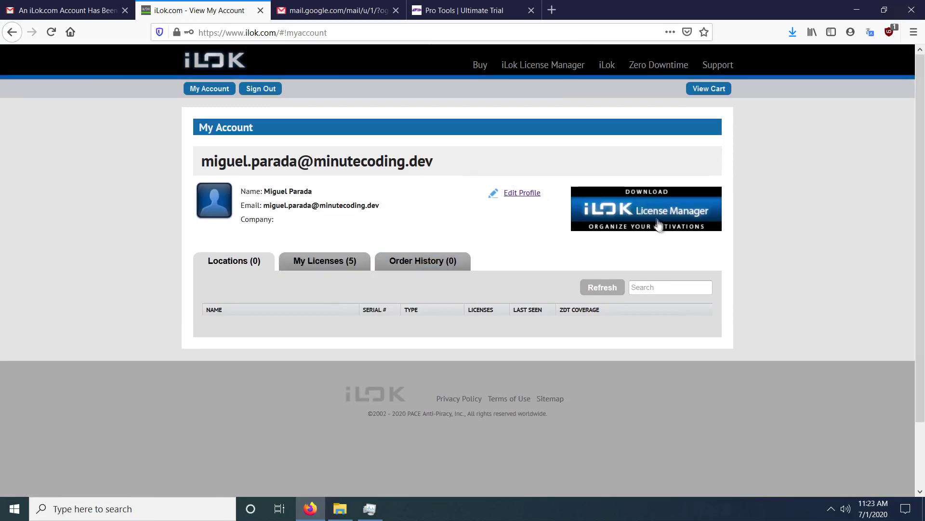
Download the 64-bit Windows iLok License Manager installer, save LicenseSupportInstallerWin64.zip and check the download's progress
left_click(633, 213)
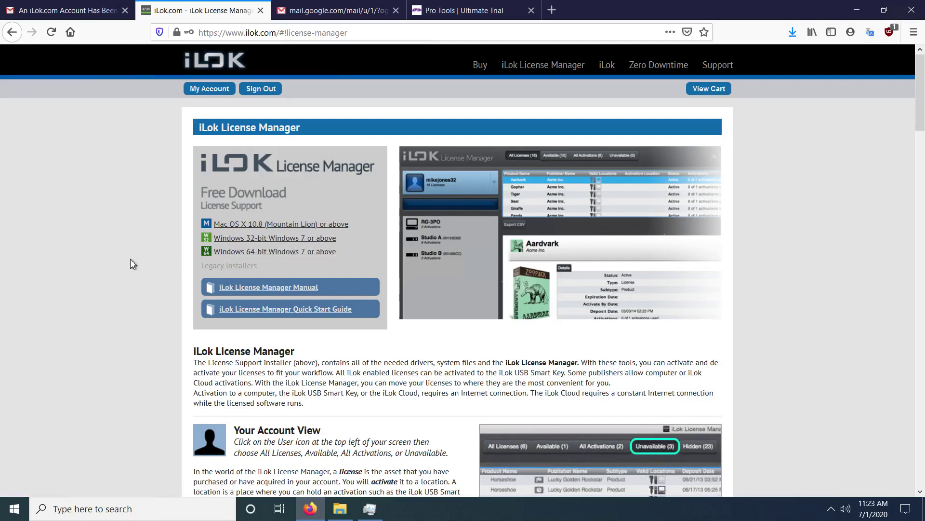
left_click(295, 256)
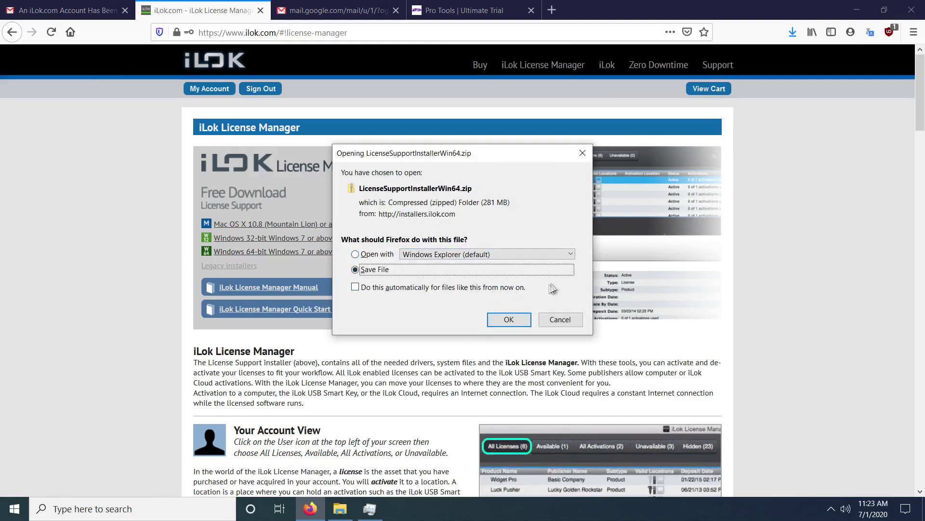
left_click(508, 323)
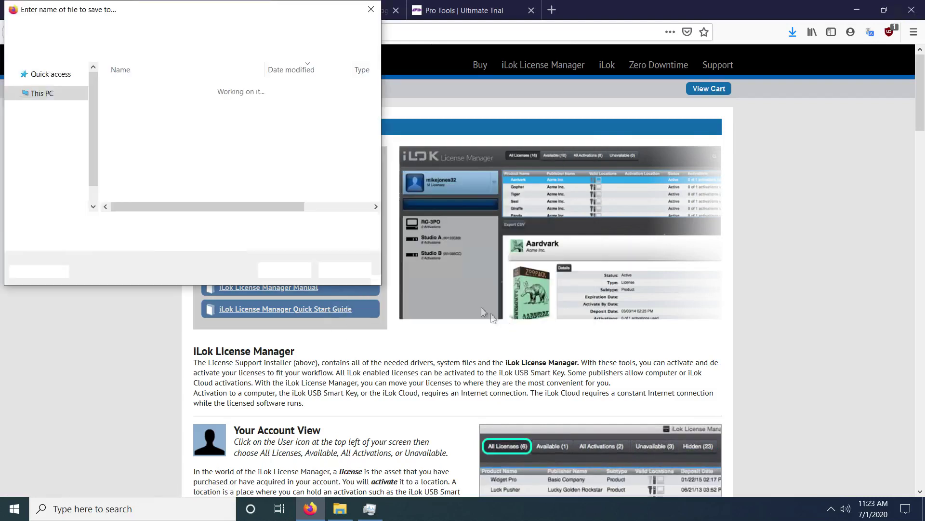
left_click(284, 269)
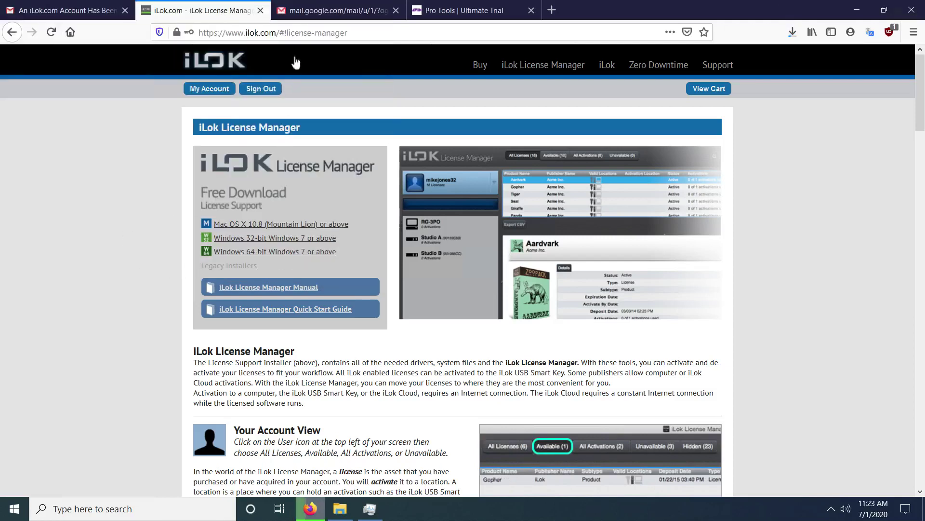
left_click(790, 34)
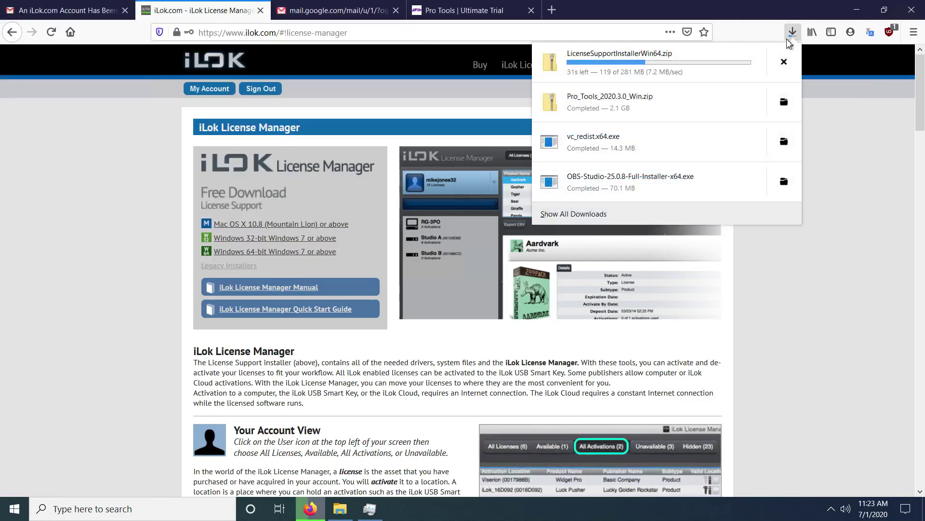
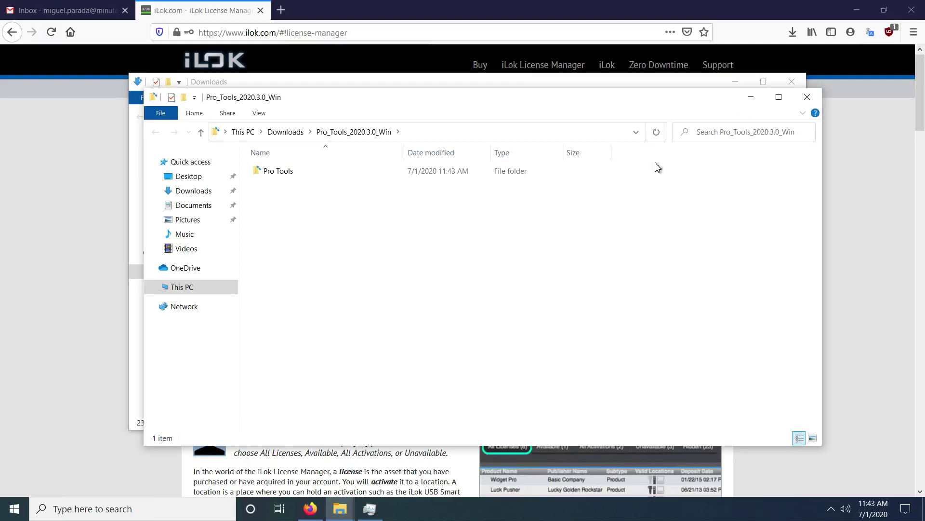
Extract the LicenseSupportInstallerWin64 archive into a folder of the same name in Downloads and minimize the extracted folder's window
left_click(750, 96)
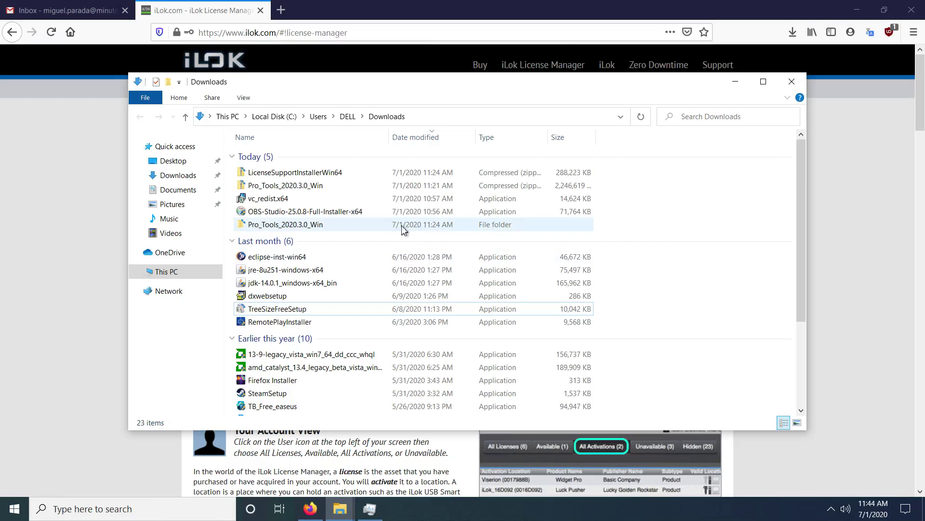
right_click(317, 176)
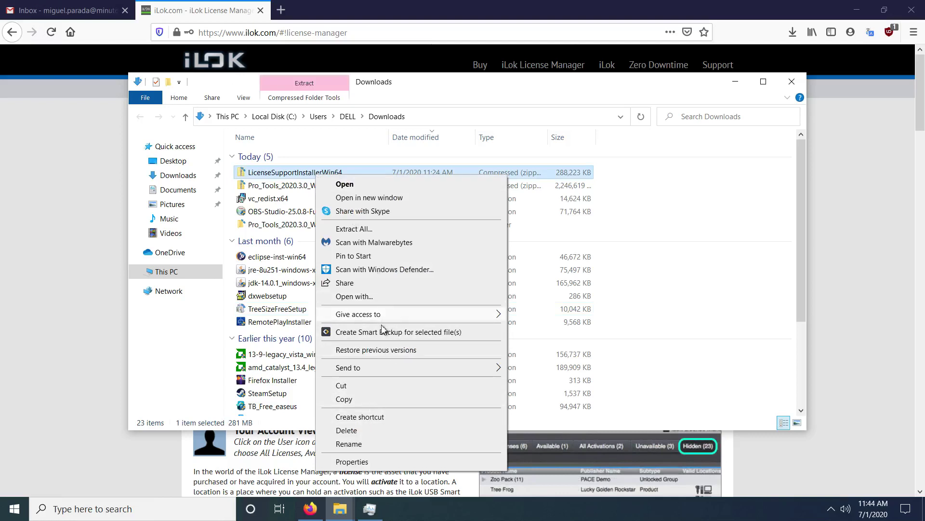
left_click(378, 229)
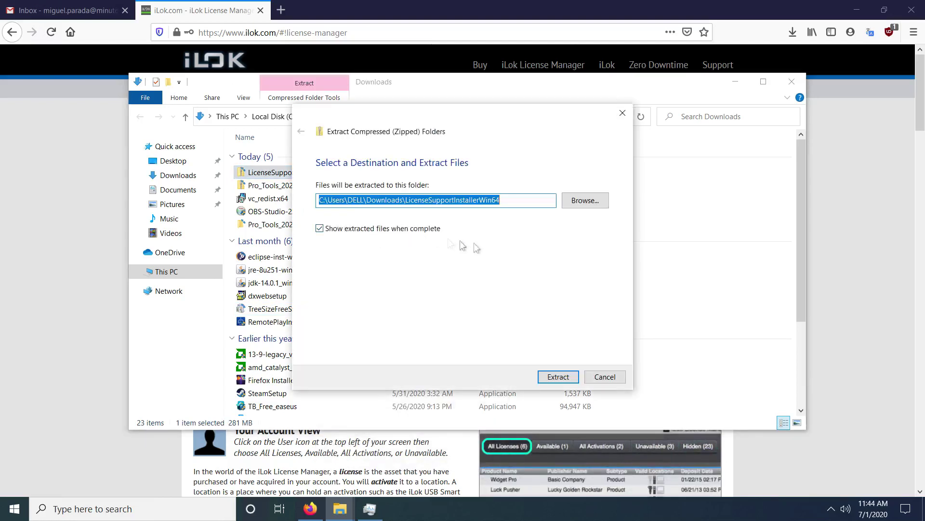
left_click(567, 375)
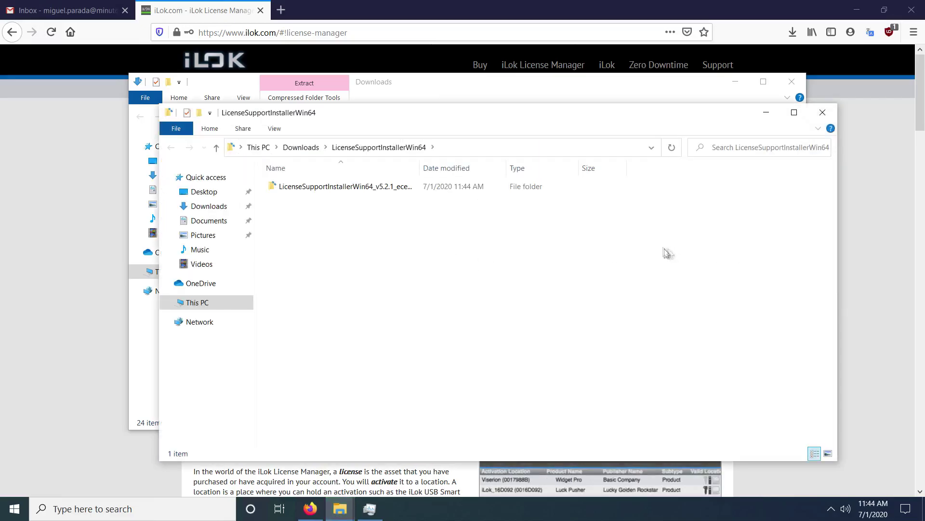
left_click(765, 114)
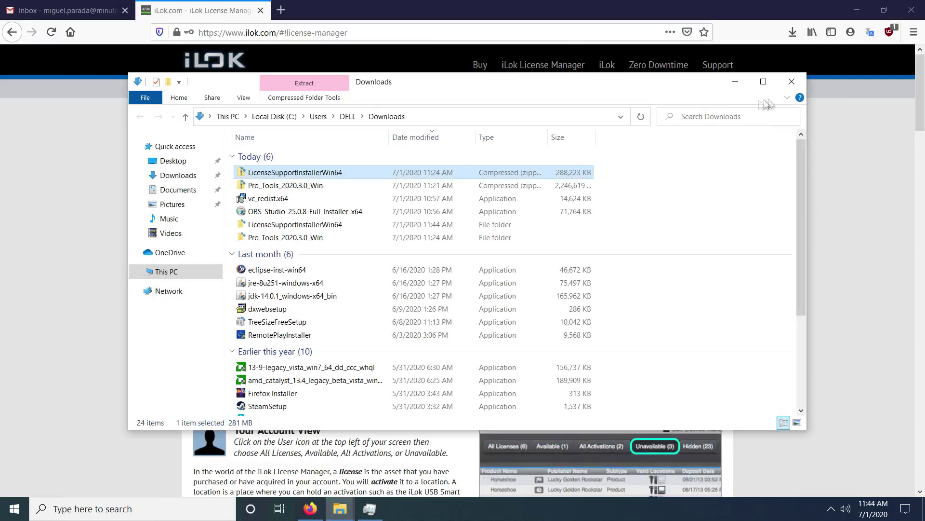
Run setup from the Pro Tools folder inside the extracted Pro_Tools_2020.3.0_Win folder and allow it to make changes
left_click(764, 83)
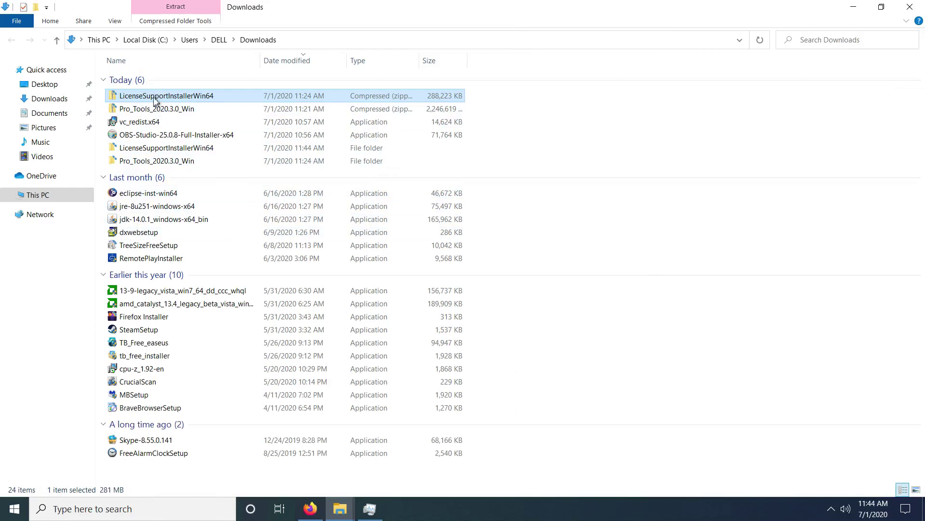
left_click(166, 162)
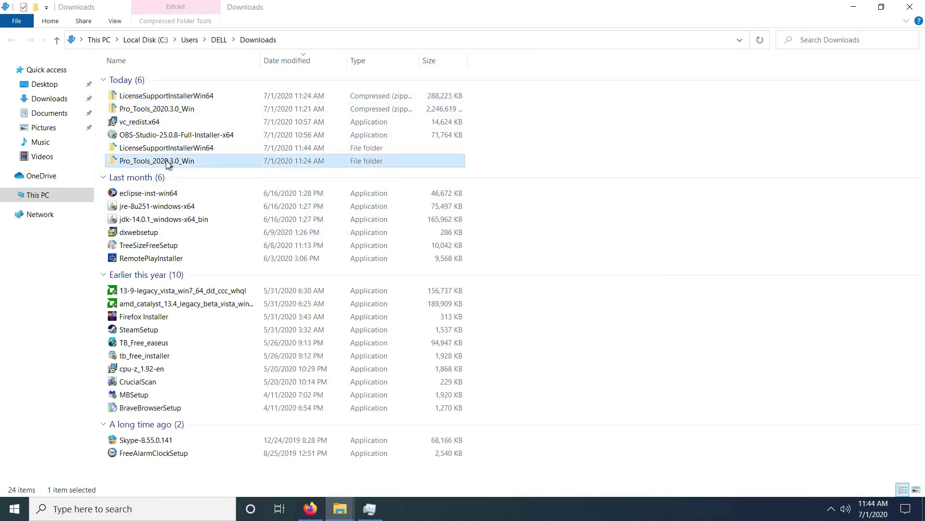
left_click(165, 148)
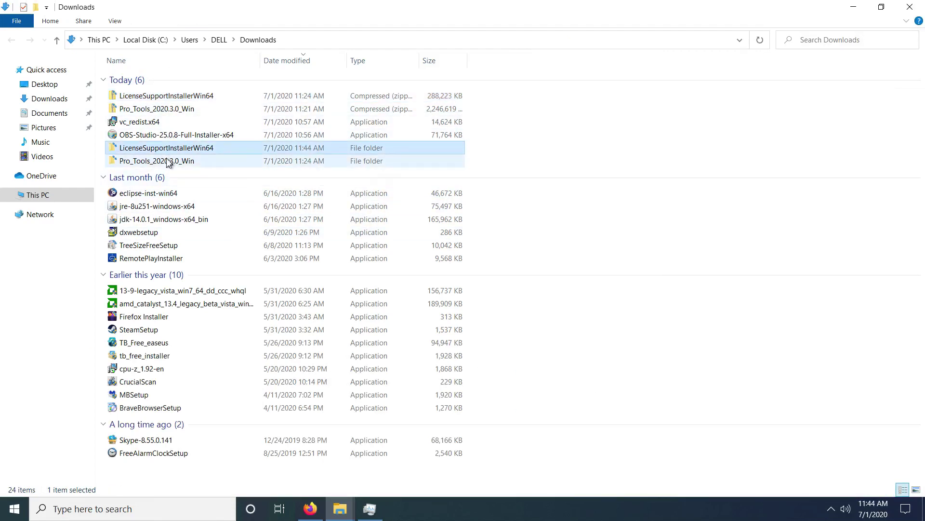
left_click(168, 161)
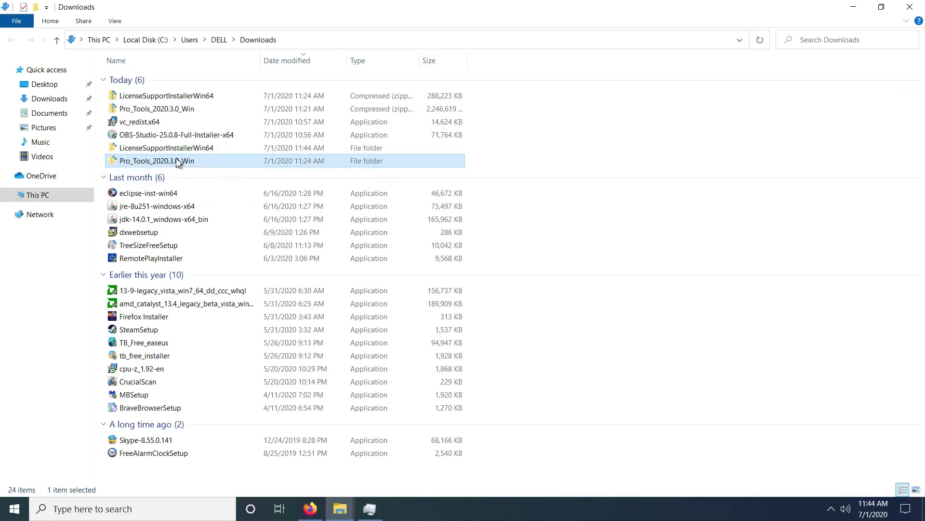
double_click(181, 160)
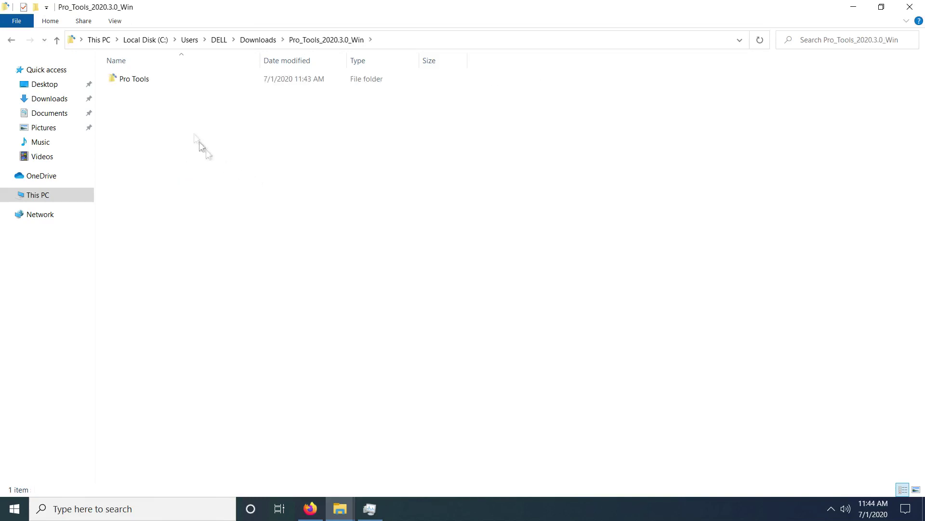
double_click(152, 81)
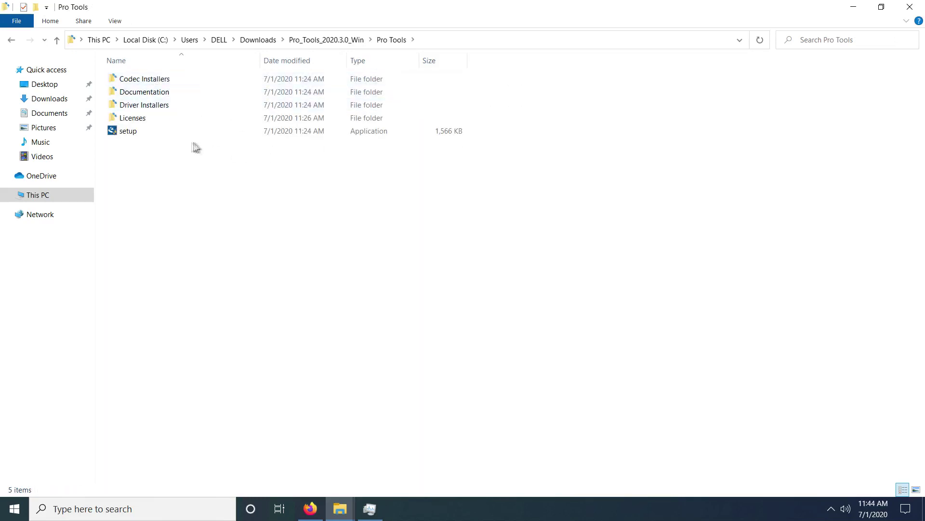
double_click(134, 133)
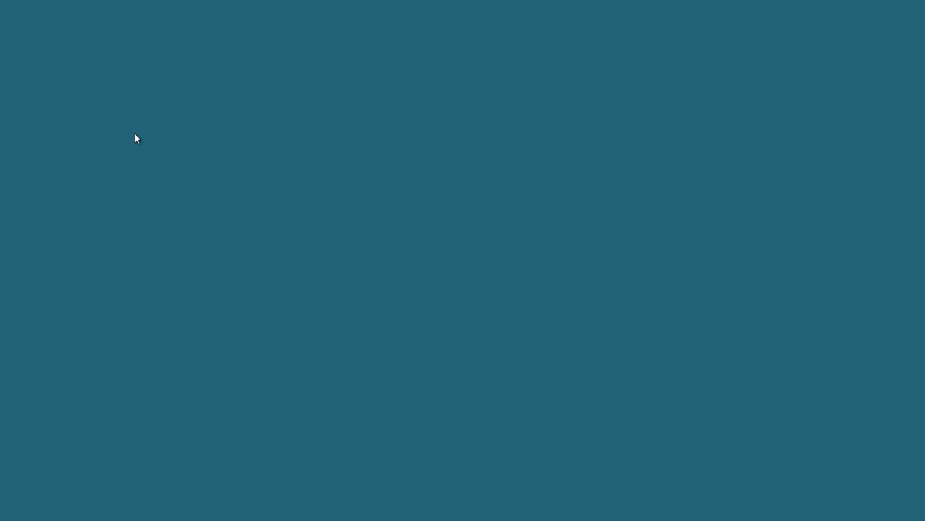
left_click(406, 337)
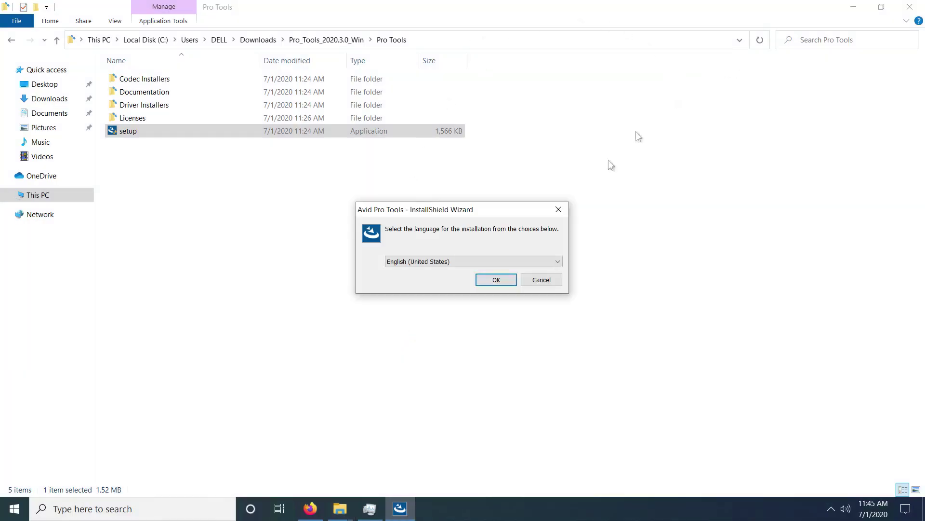
Accept English (United States) as the installation language and start installing the items Avid Pro Tools requires
left_click(496, 281)
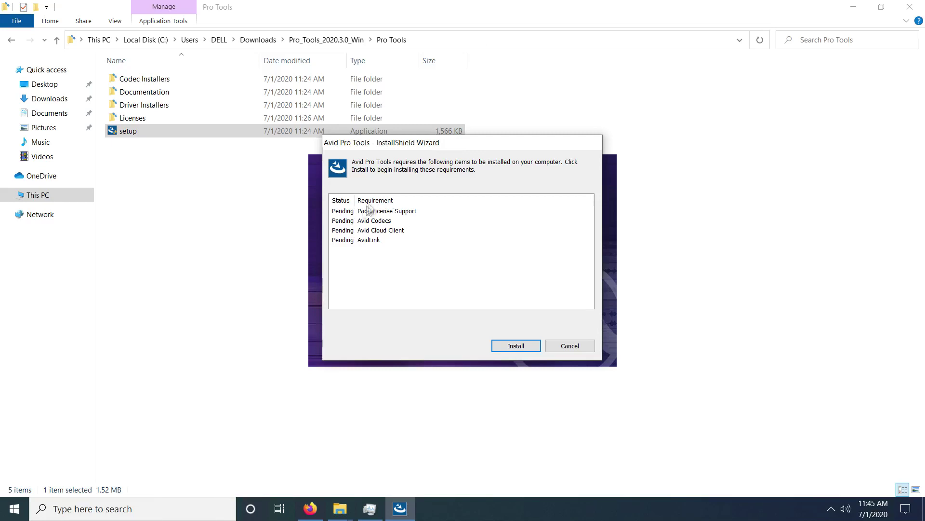
left_click(514, 346)
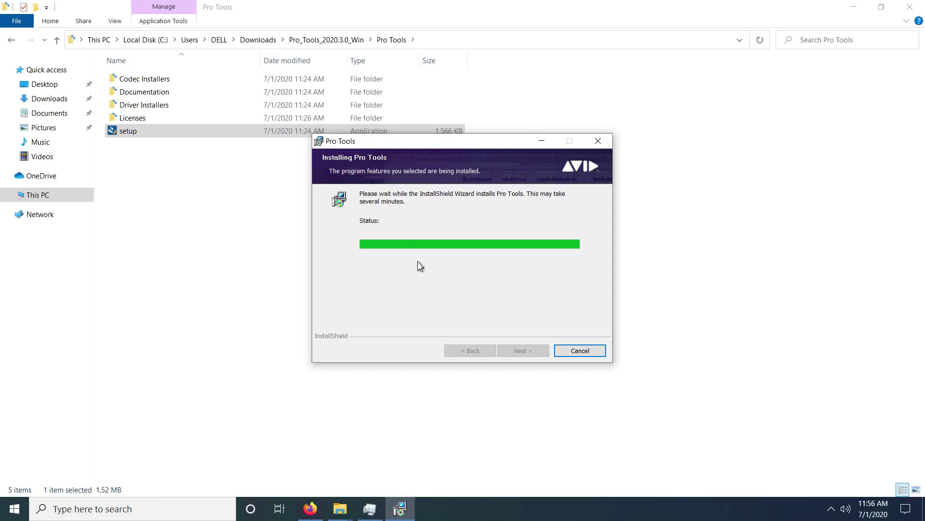
Search Google for "asio4all download" in a new Firefox tab and open the ASIO4ALL website at asio4all.org
left_click(310, 508)
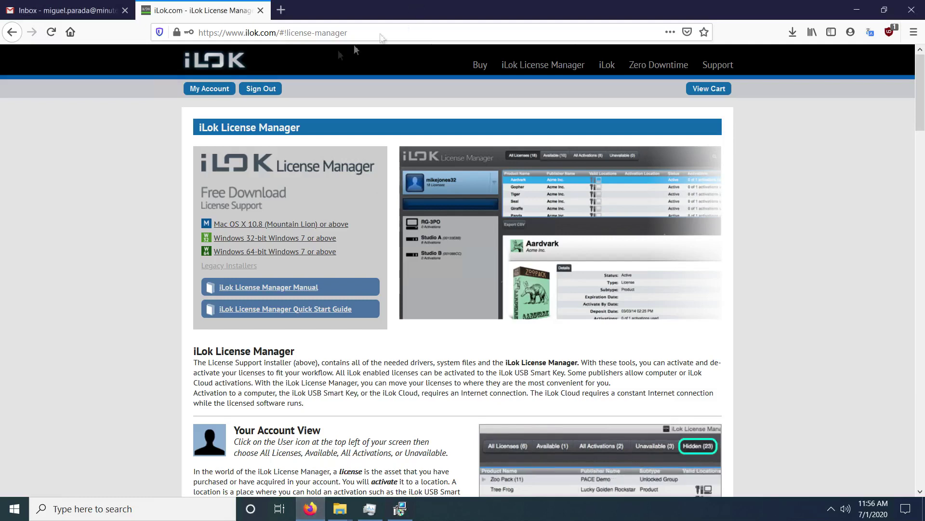
left_click(281, 9)
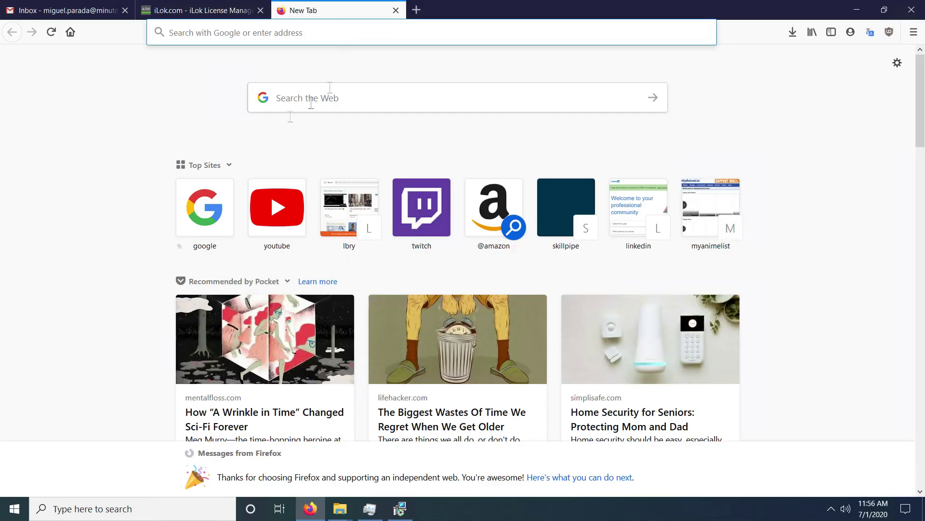
left_click(200, 214)
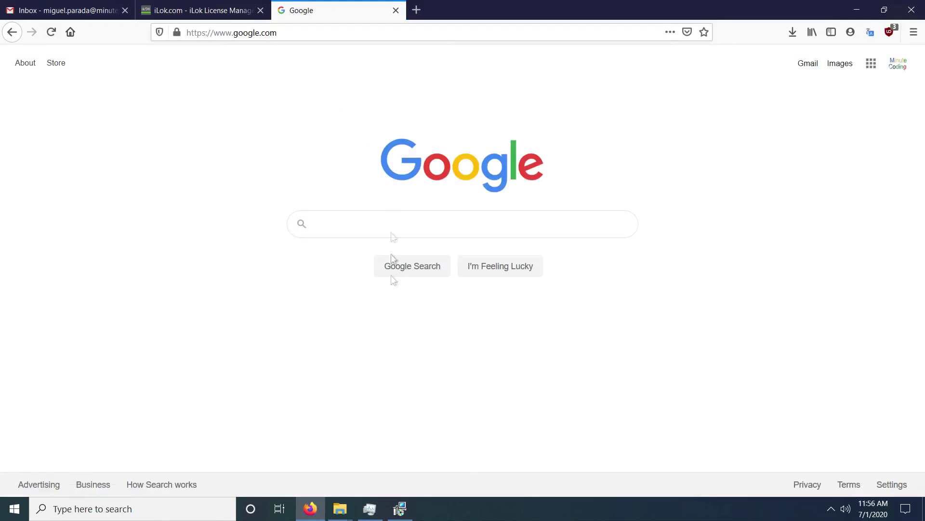
type("asio")
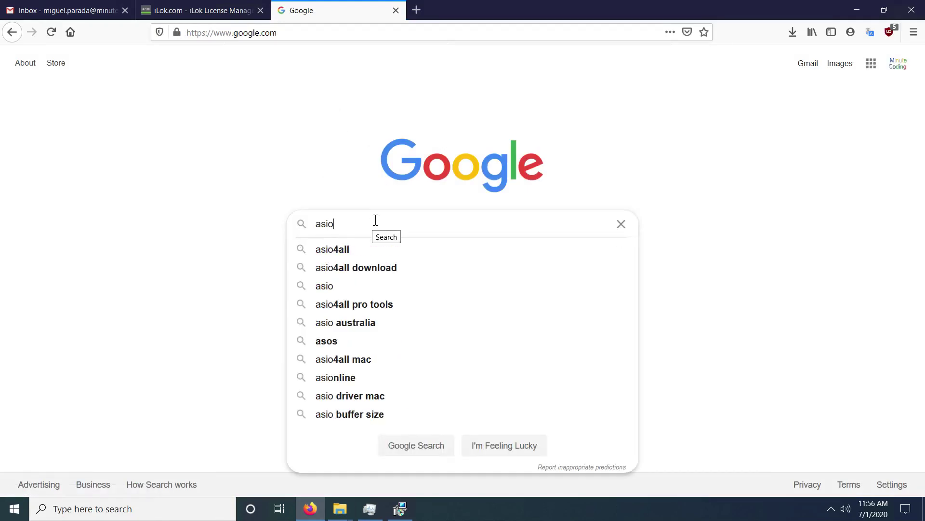
key("Down")
key("Down")
key("Return")
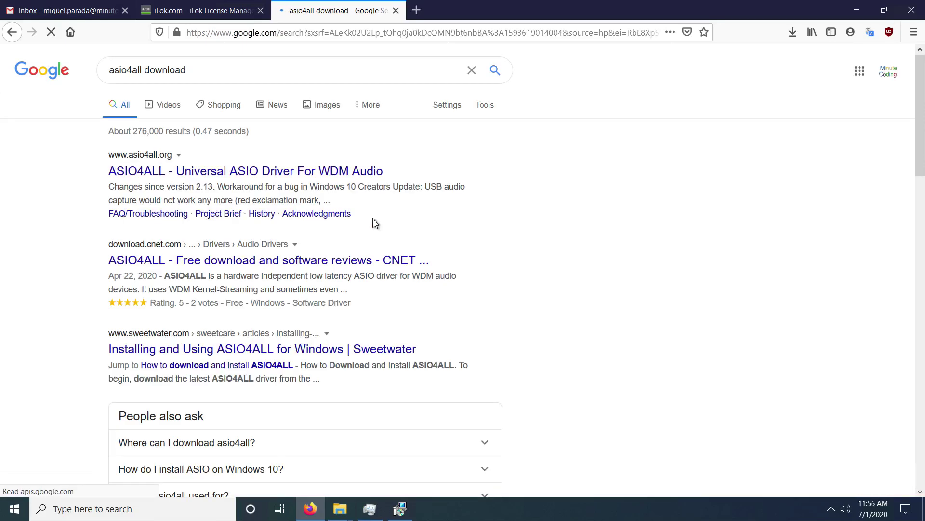
left_click(309, 172)
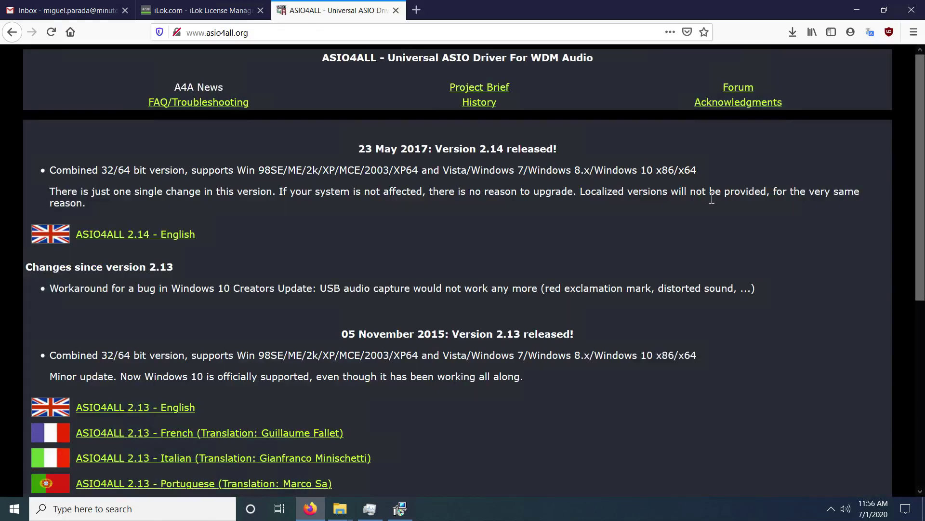
Download the English ASIO4ALL 2.13 installer and save ASIO4ALL_2_13_English to the Downloads folder
scroll(339, 196, "down", 3)
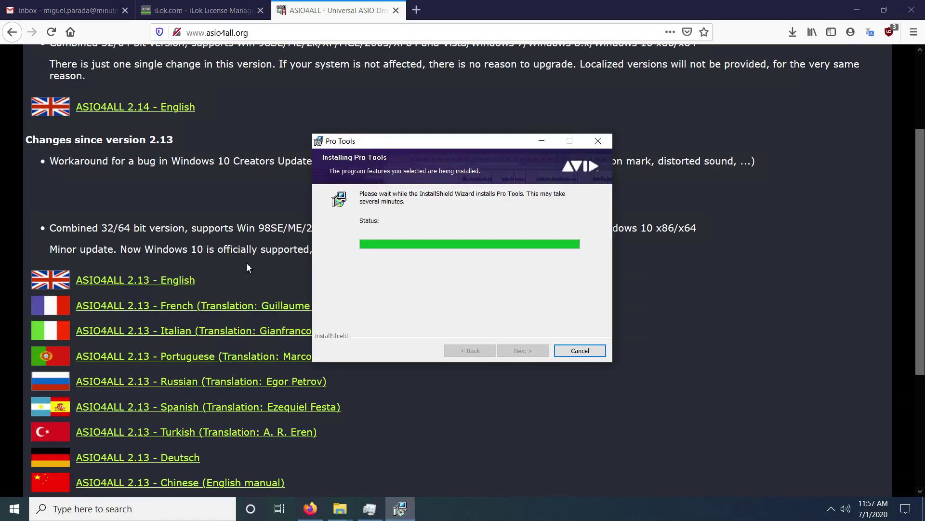
left_click(264, 272)
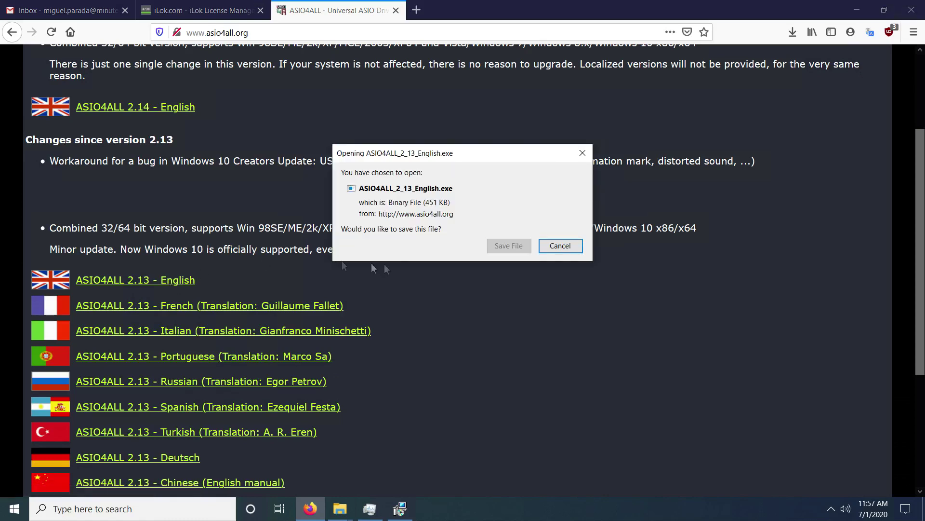
left_click(509, 245)
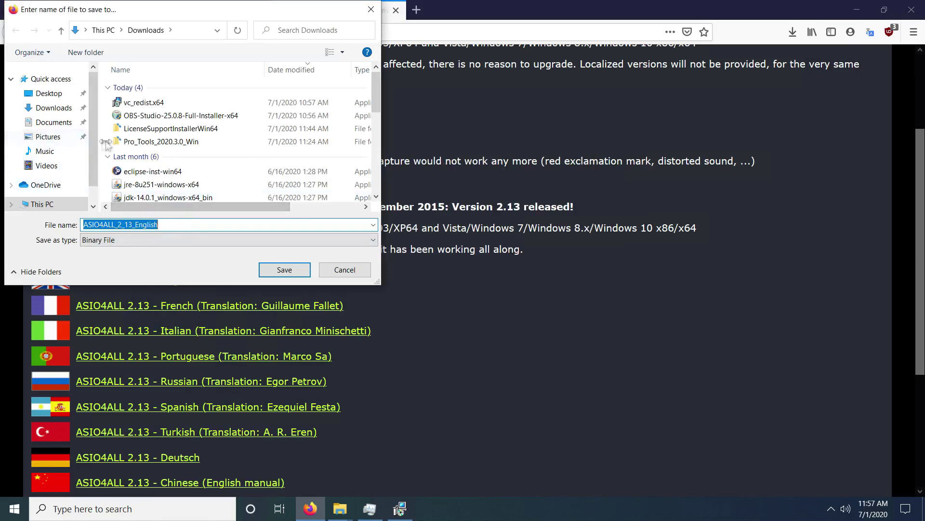
left_click(284, 270)
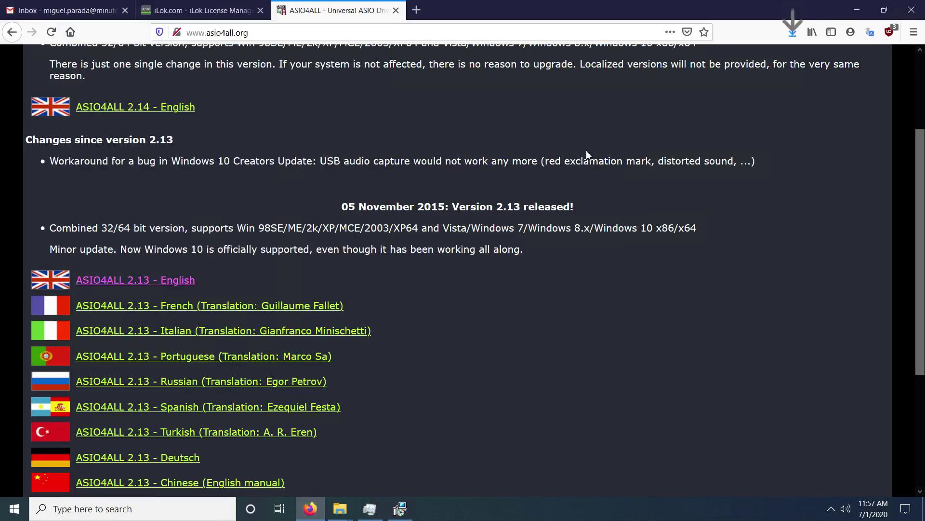
Run the downloaded ASIO4ALL_2_13_English.exe and allow it to make changes to the device
left_click(794, 38)
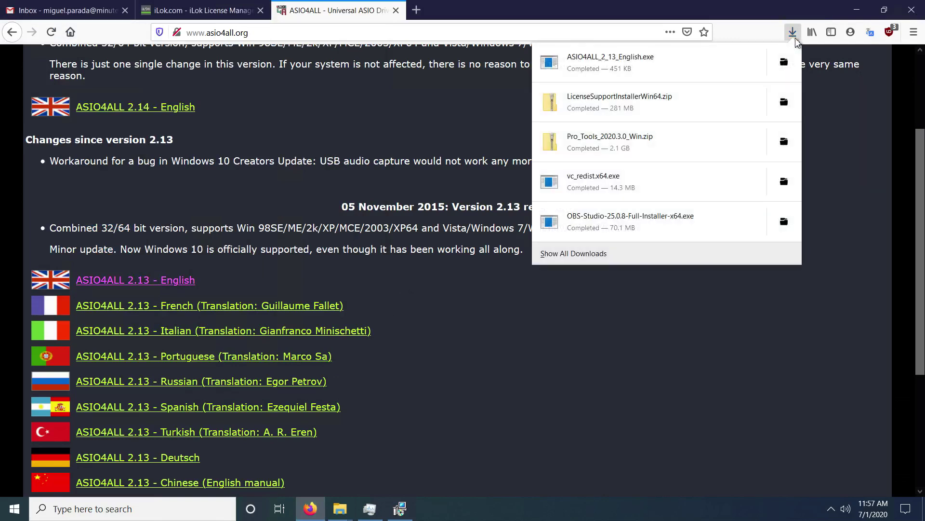
left_click(699, 68)
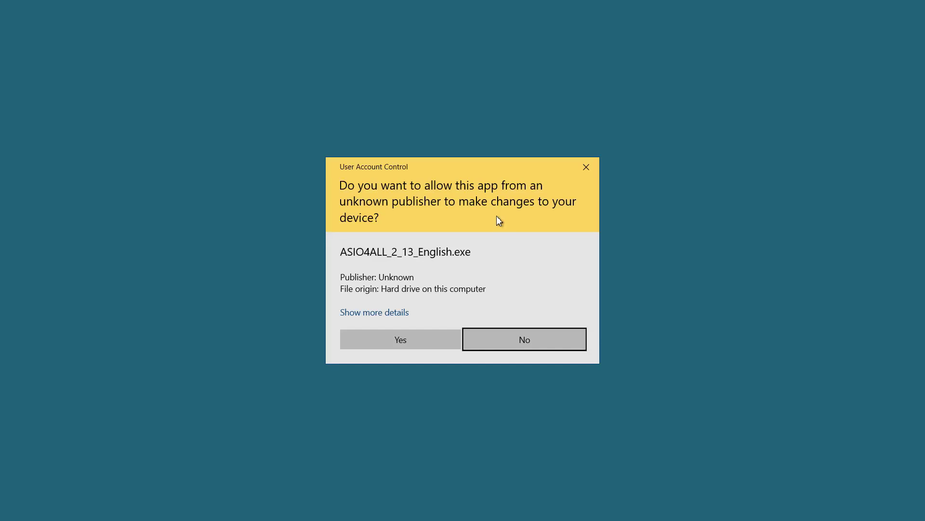
left_click(402, 340)
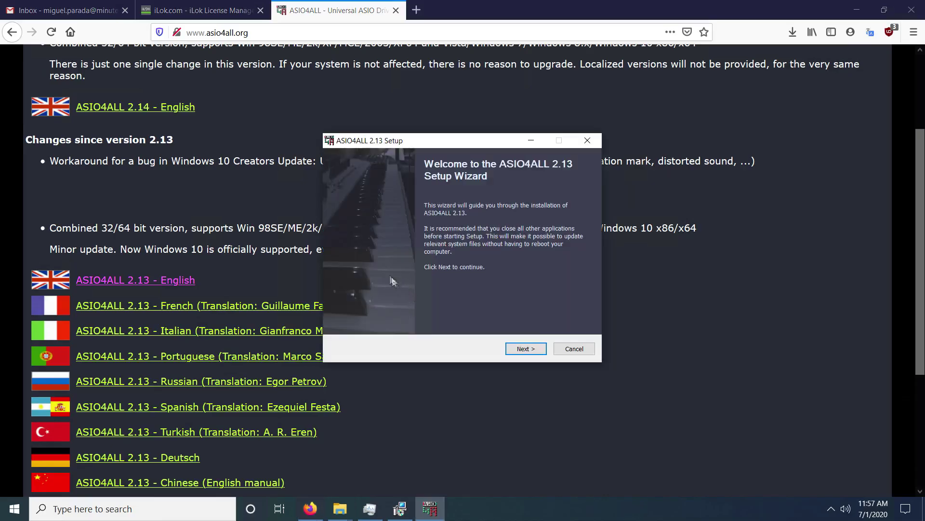
Accept the license terms and install ASIO4ALL 2.13 with only the ASIO4ALL v2 component in C:\Program Files (x86)\ASIO4ALL v2
left_click(522, 349)
left_click(339, 321)
left_click(536, 348)
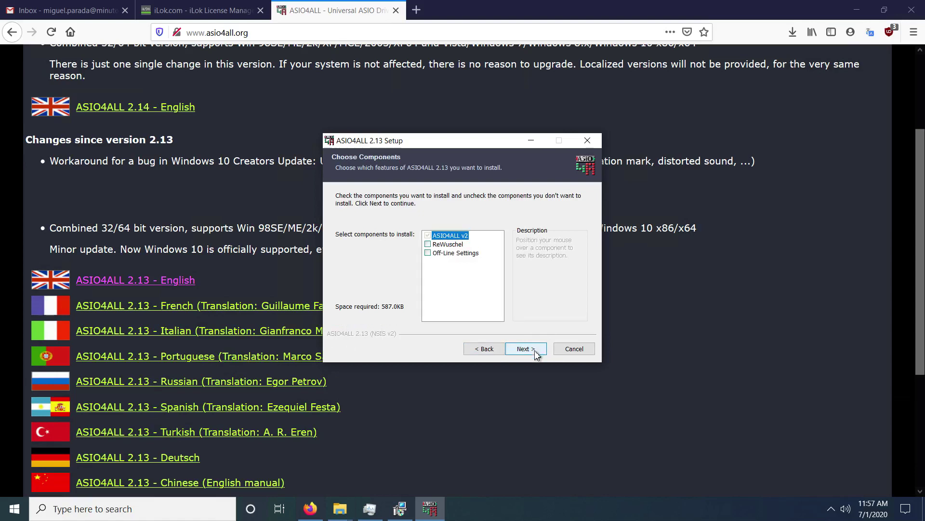
left_click(537, 351)
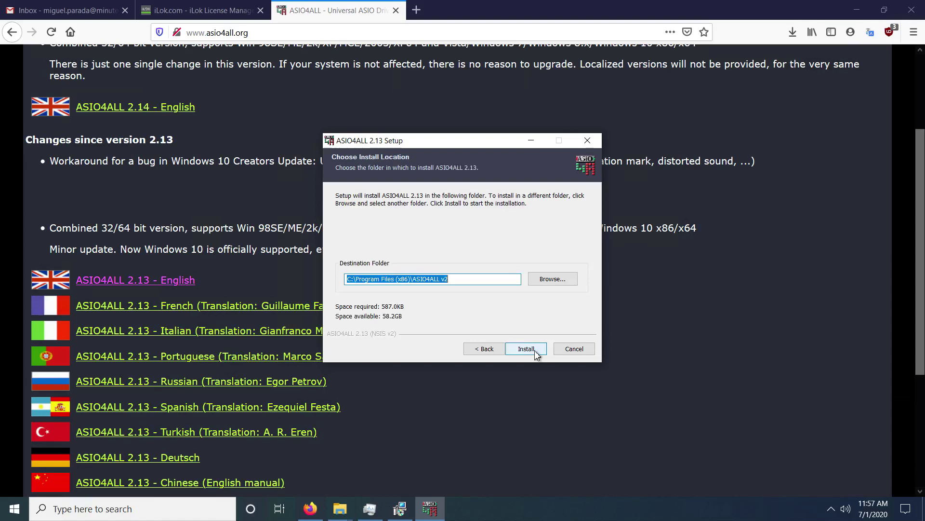
left_click(532, 349)
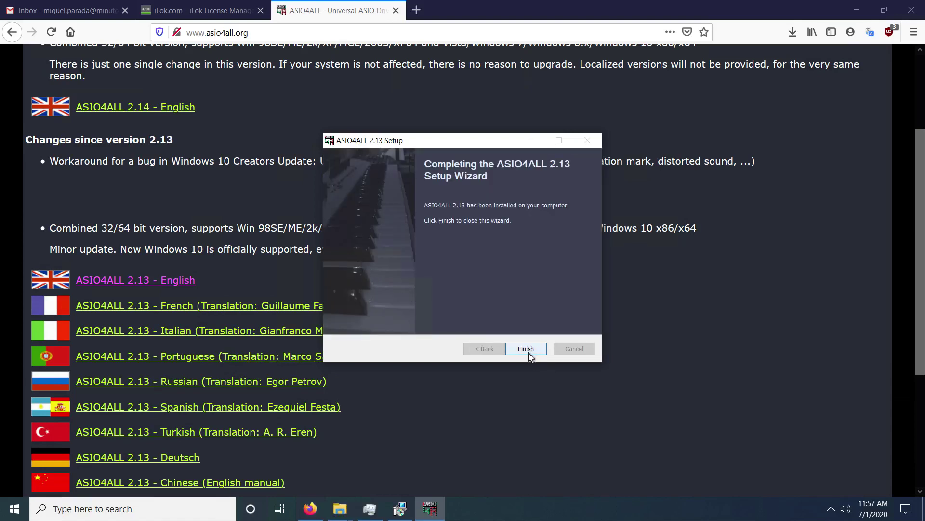
left_click(528, 354)
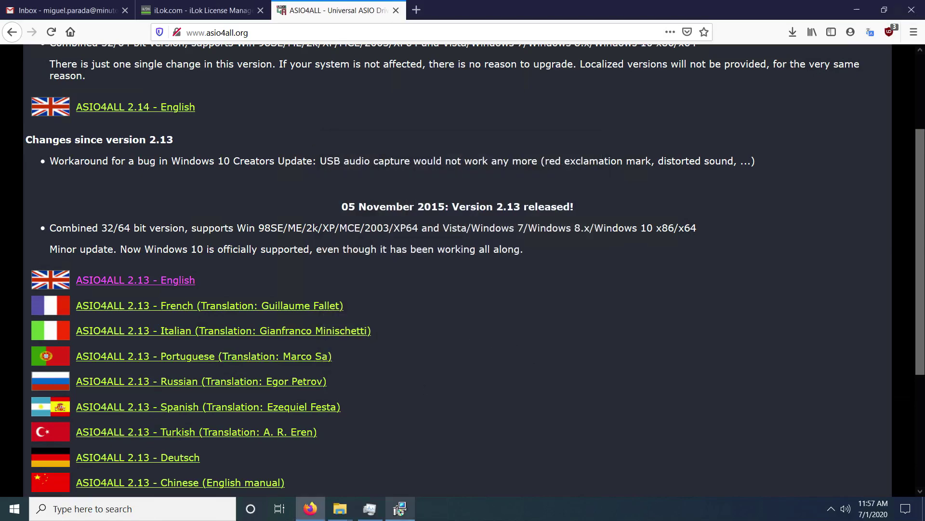
Return from the ASIO4ALL site to the search results and close that browser tab
left_click(400, 512)
left_click(487, 435)
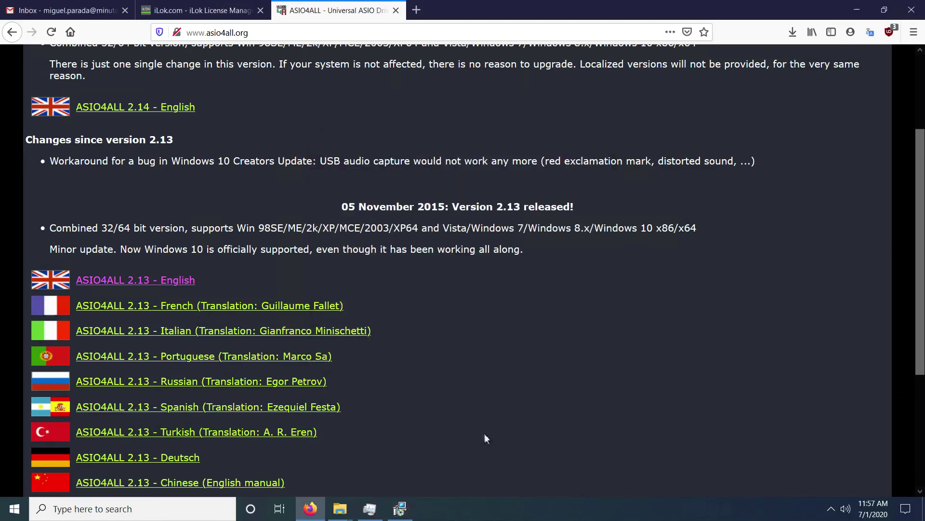
scroll(397, 86, "up", 3)
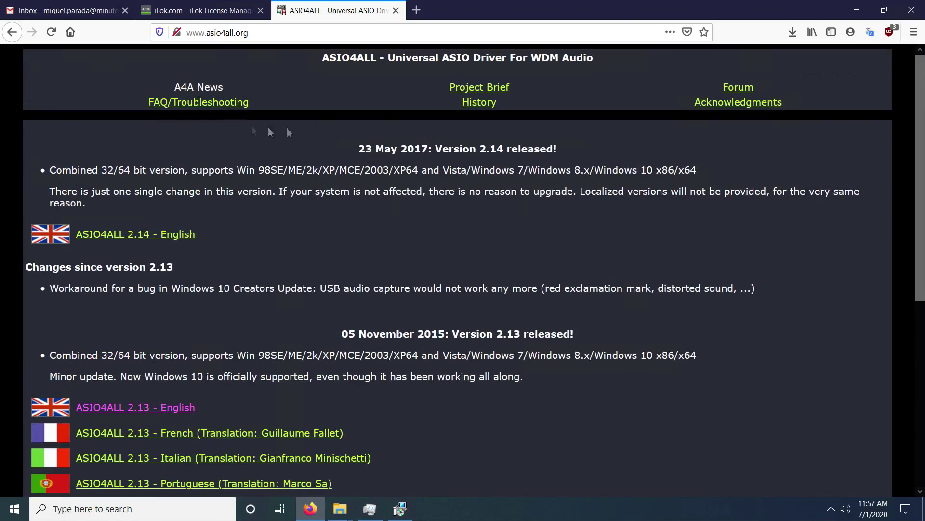
left_click(12, 31)
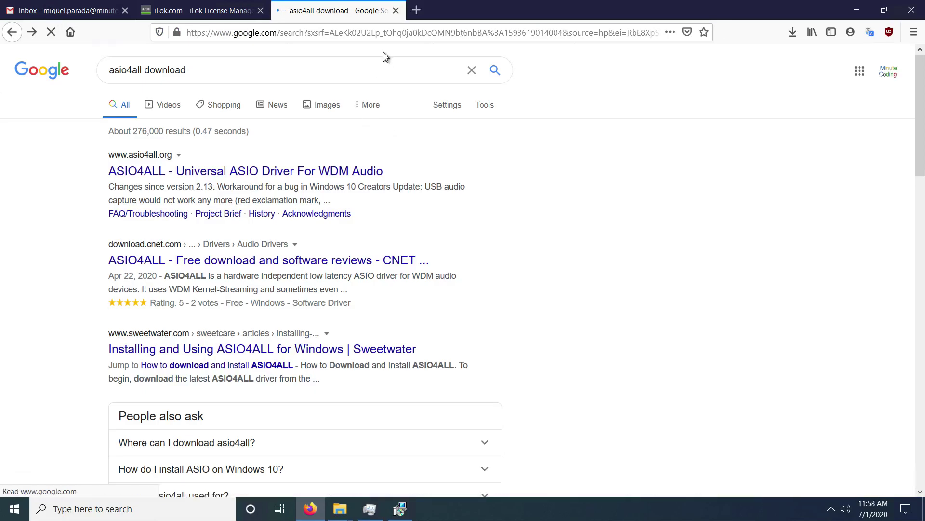
left_click(397, 12)
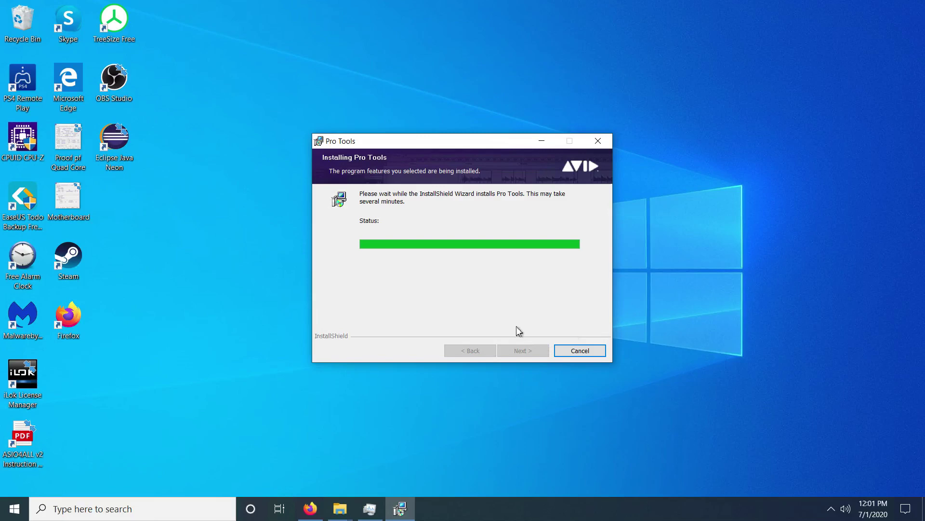
End the Windows Installer process in Task Manager, dismiss the Pro Tools installer's error and exit its wizard
left_click(370, 508)
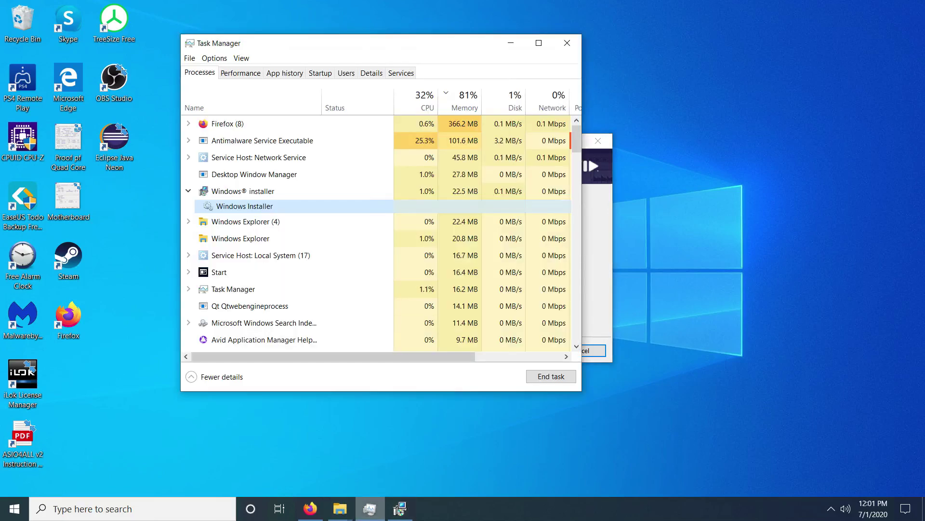
left_click(549, 376)
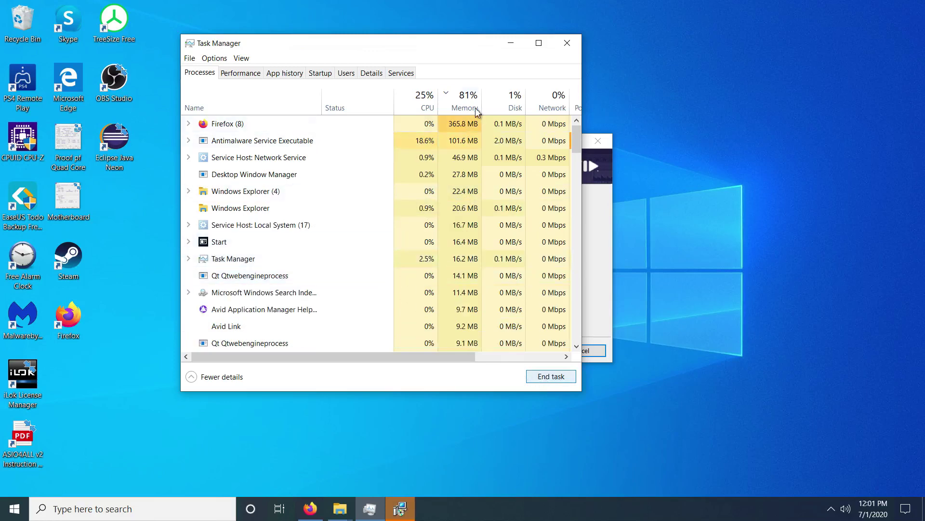
left_click(511, 42)
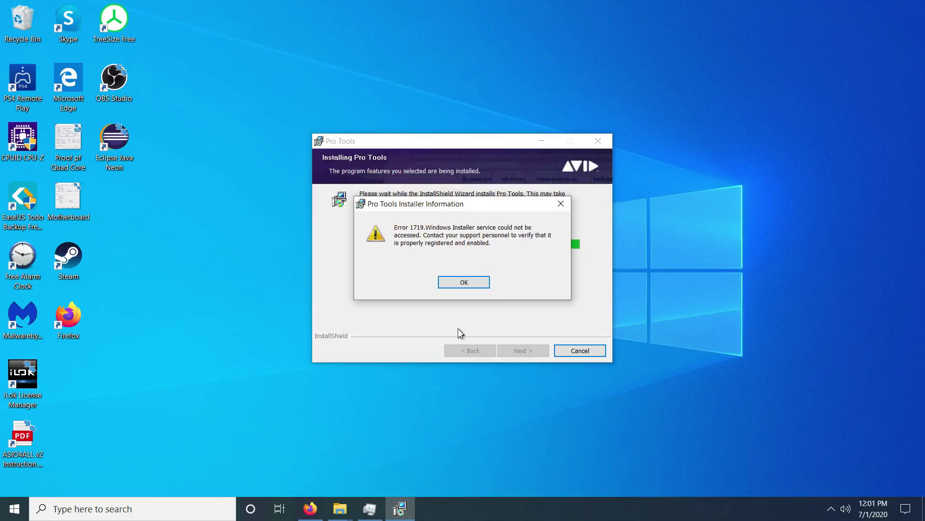
left_click(464, 284)
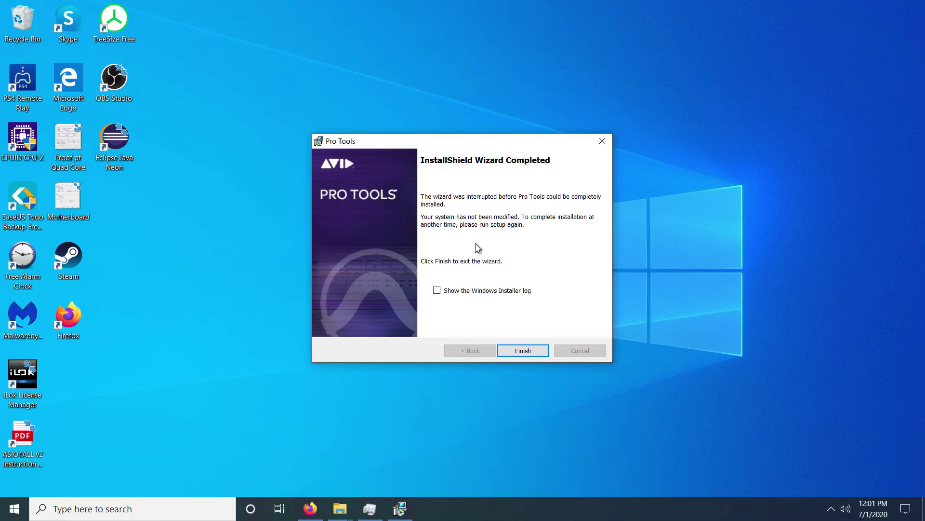
left_click(516, 352)
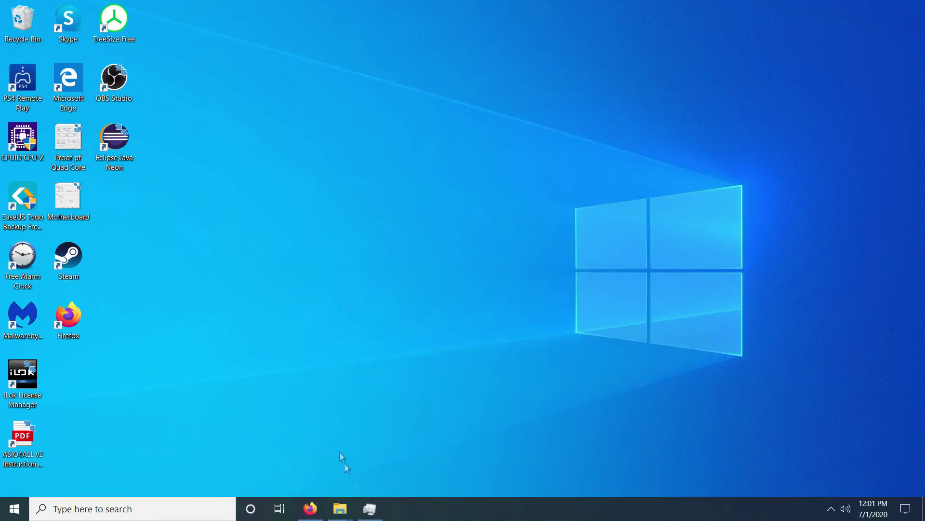
Run setup again from the Pro Tools folder in Pro_Tools_2020.3.0_Win, allowing changes, and install the required items in English (United States)
mouse_move(340, 508)
mouse_move(530, 482)
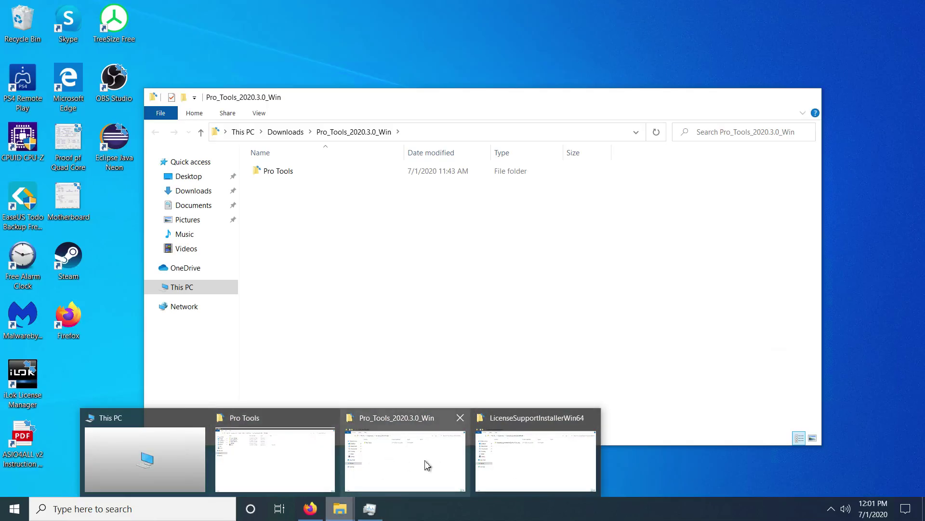
left_click(427, 466)
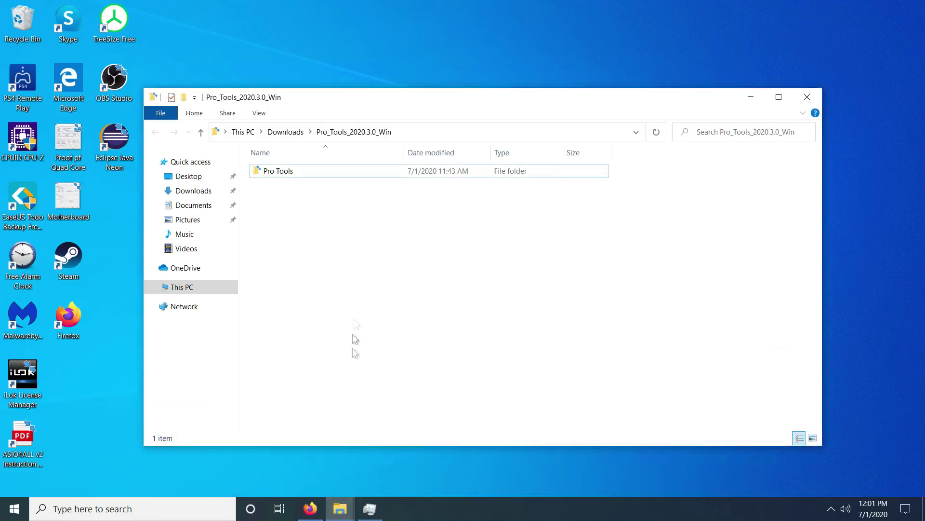
double_click(303, 173)
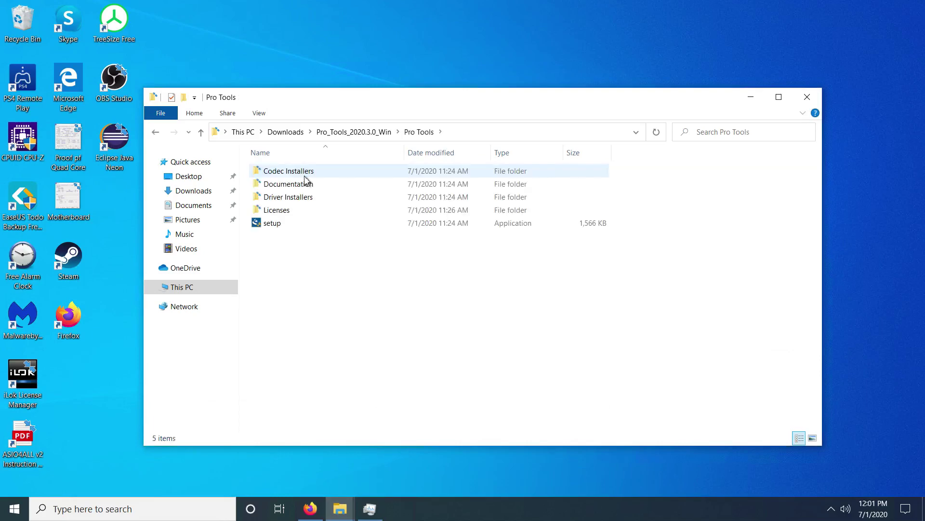
double_click(279, 223)
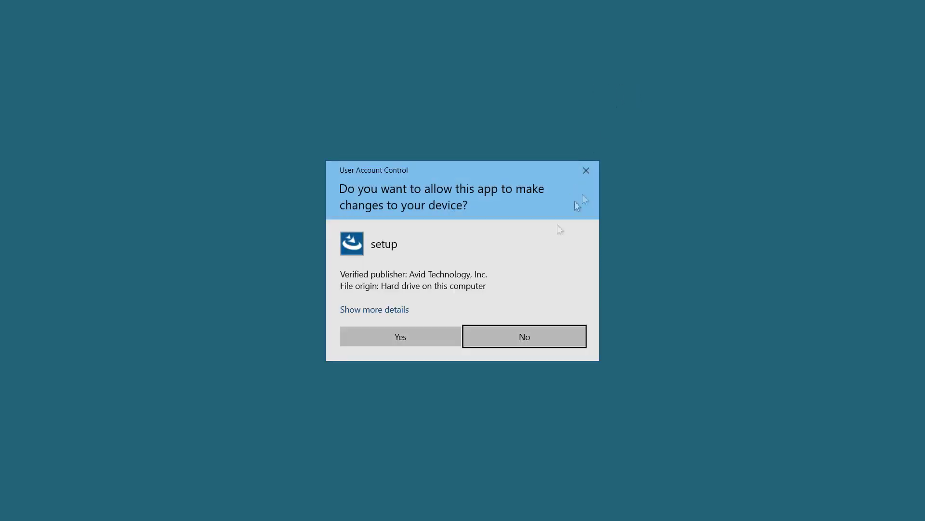
left_click(409, 342)
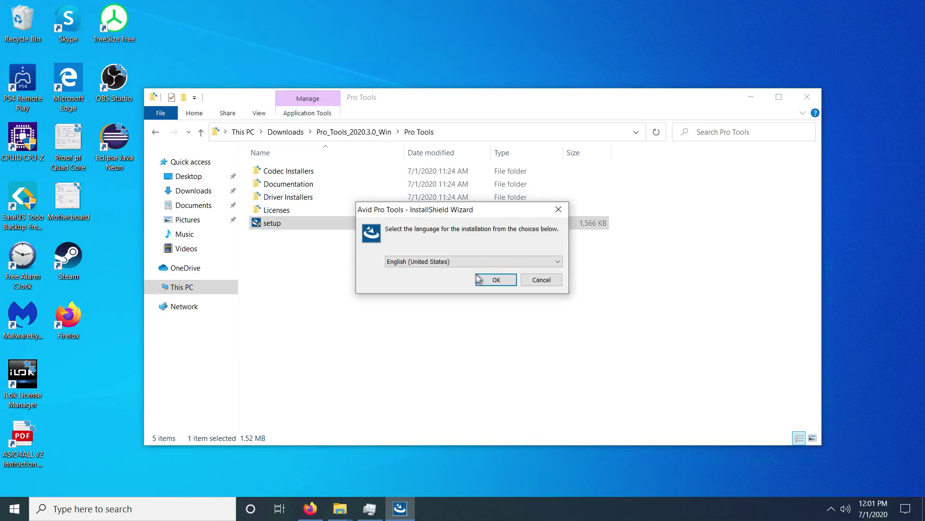
left_click(479, 280)
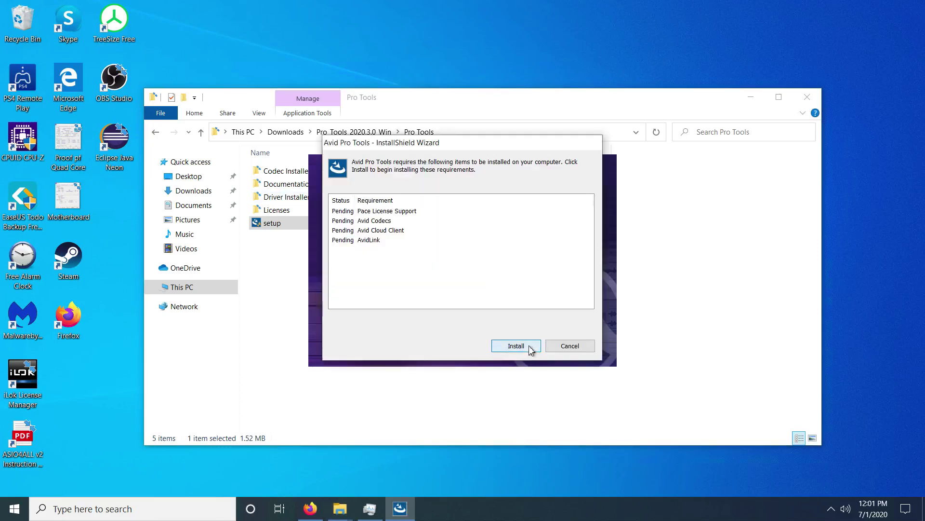
left_click(516, 346)
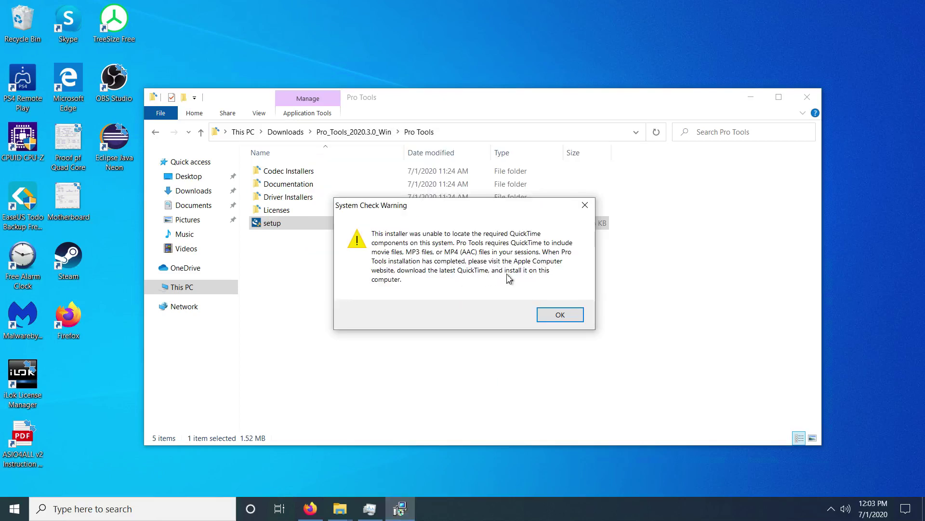
Acknowledge the installer's QuickTime warning and search Google for "quicktime download" in a new Firefox tab
left_click(561, 316)
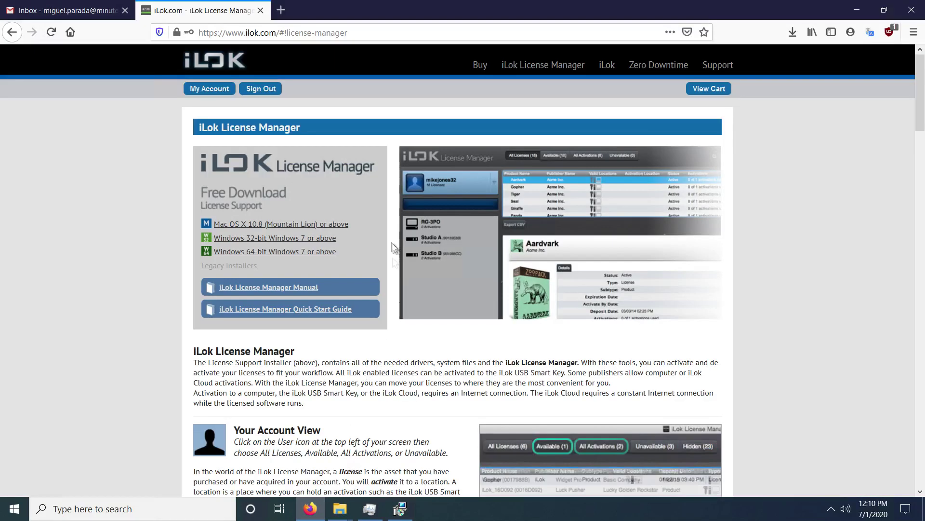
left_click(278, 9)
type("goo")
left_click(259, 60)
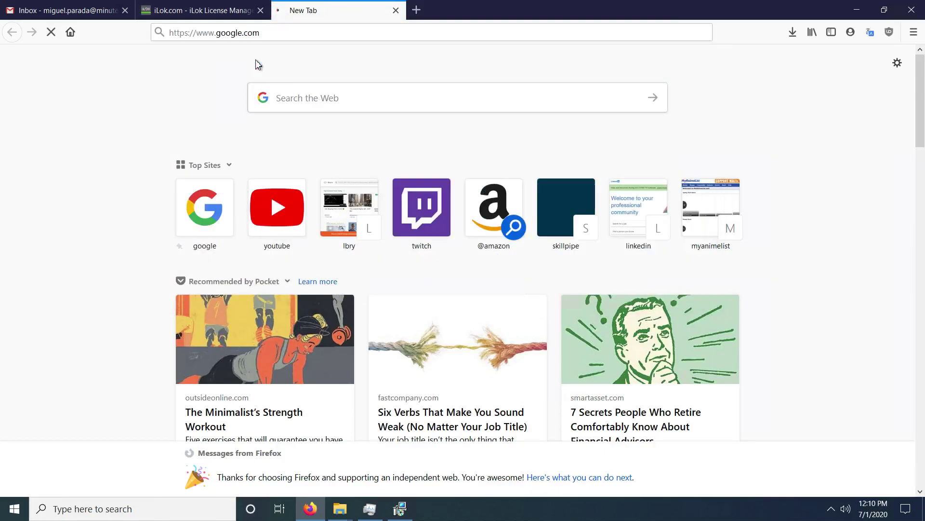
type("quick")
key("Down")
key("Down")
key("Return")
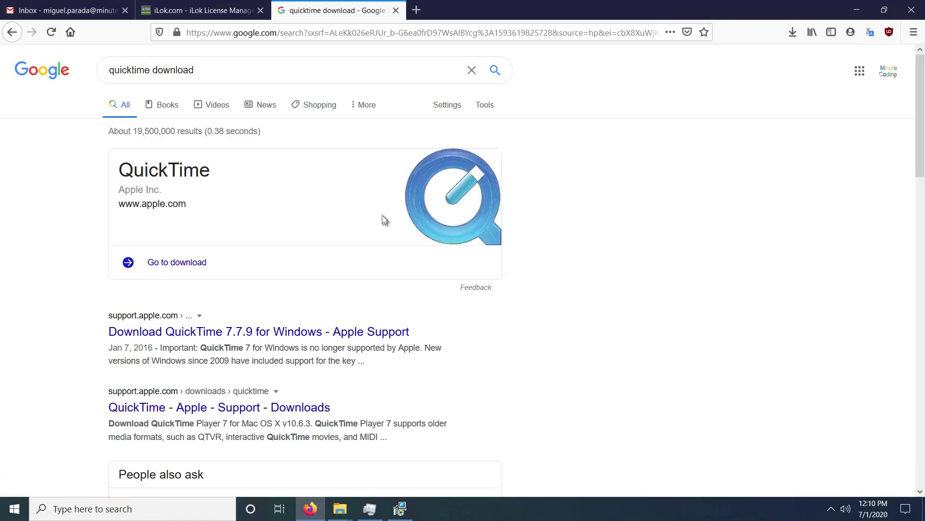
Open Apple's QuickTime 7.7.9 for Windows page and save QuickTimeInstaller to the Downloads folder
left_click(287, 339)
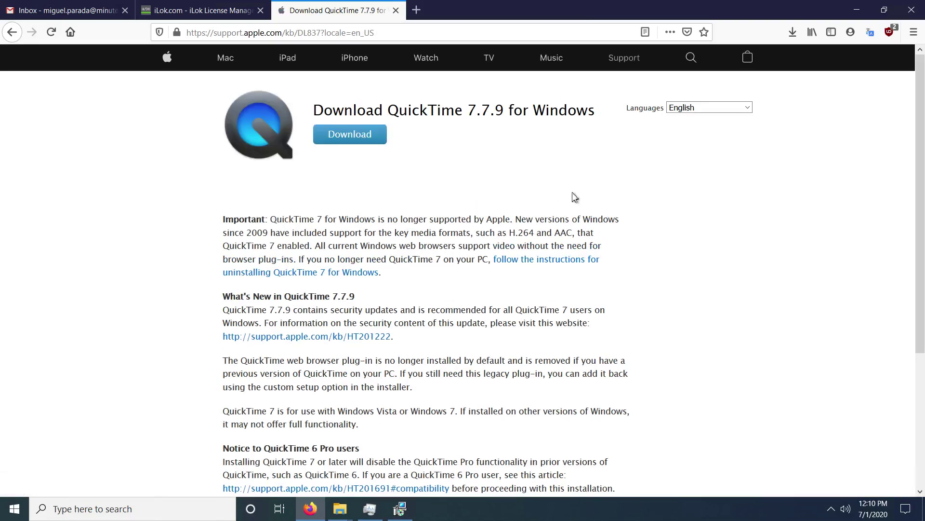
scroll(576, 197, "down", 4)
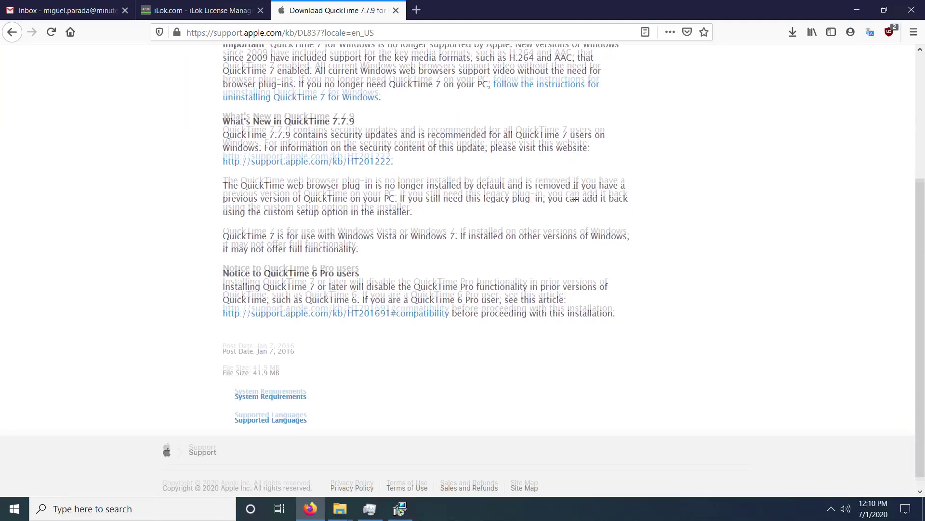
scroll(585, 190, "up", 3)
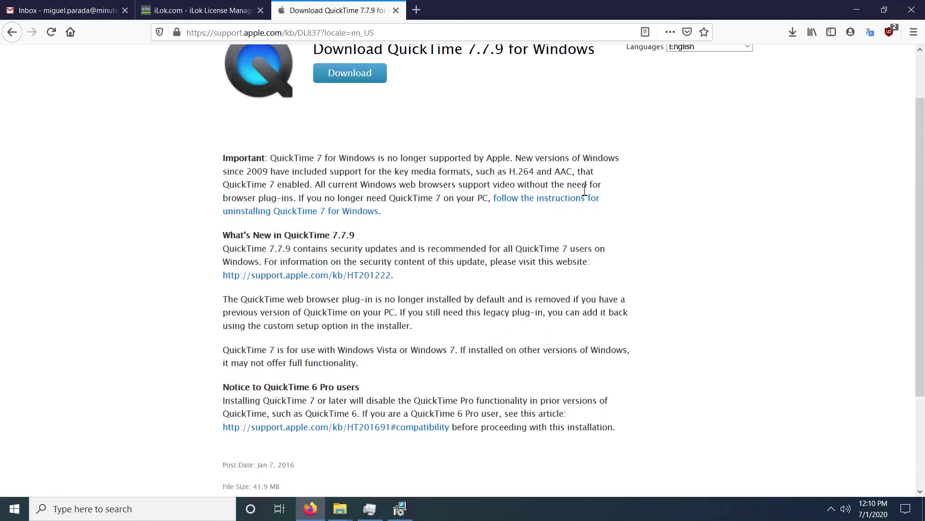
scroll(583, 190, "up", 2)
left_click(372, 139)
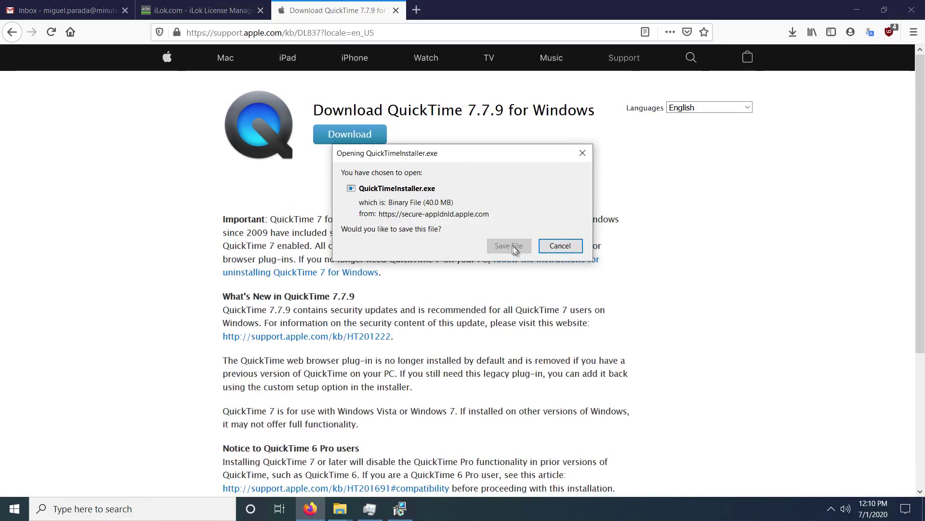
left_click(510, 246)
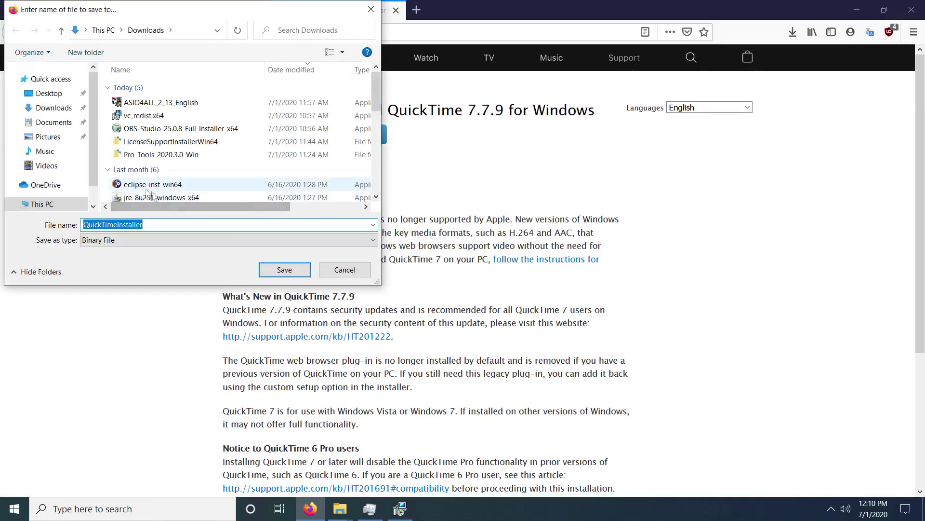
left_click(299, 271)
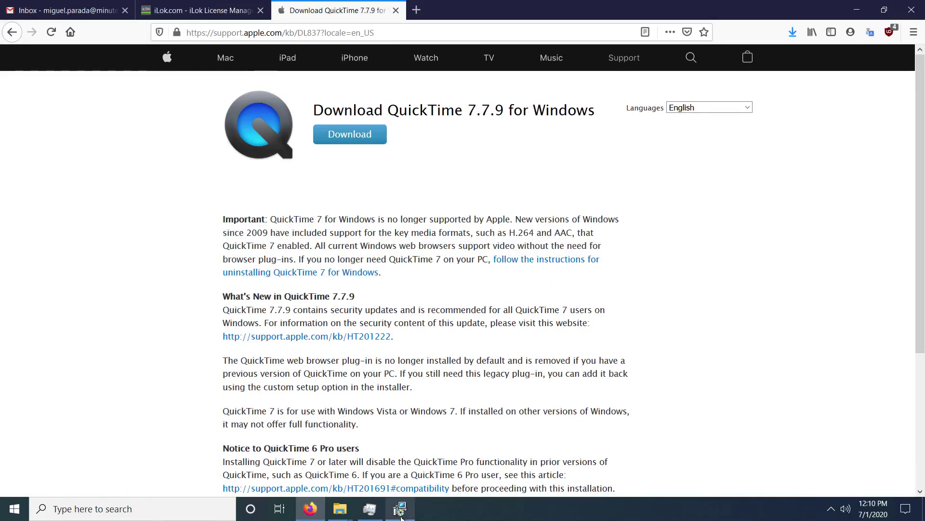
Return to the Pro Tools installer, finish its wizard and agree to restart the system
left_click(401, 511)
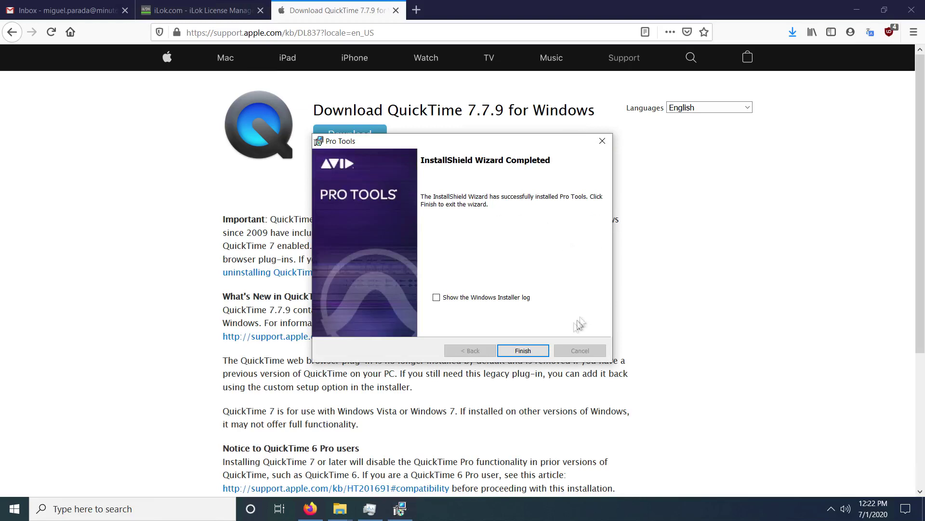
left_click(523, 350)
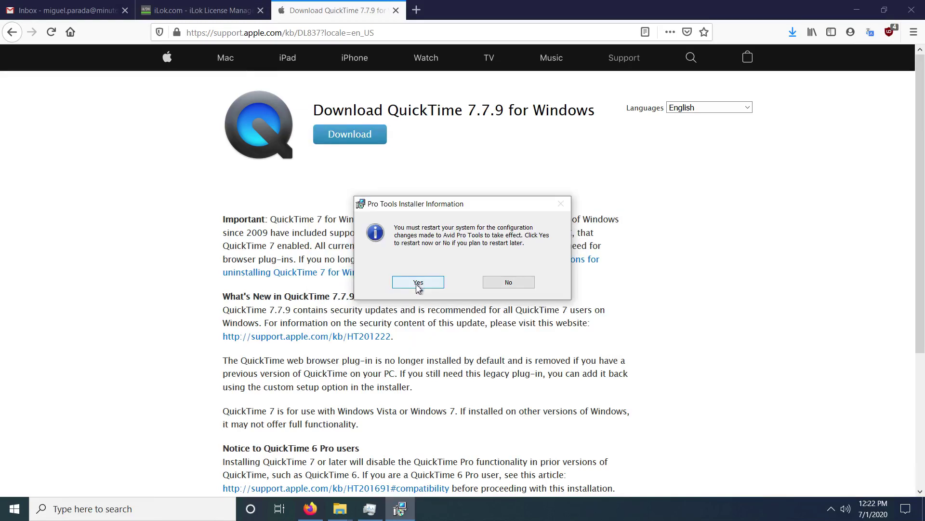
left_click(418, 282)
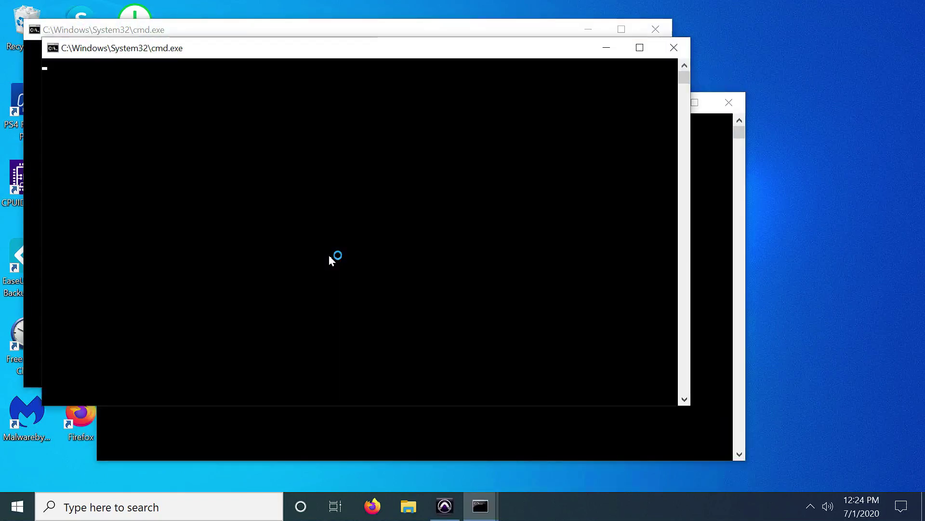
Bring up Task Manager and minimize it, allow Avid Application Manager Helper through the firewall on private networks, and minimize Firefox
key("ctrl+shift+Escape")
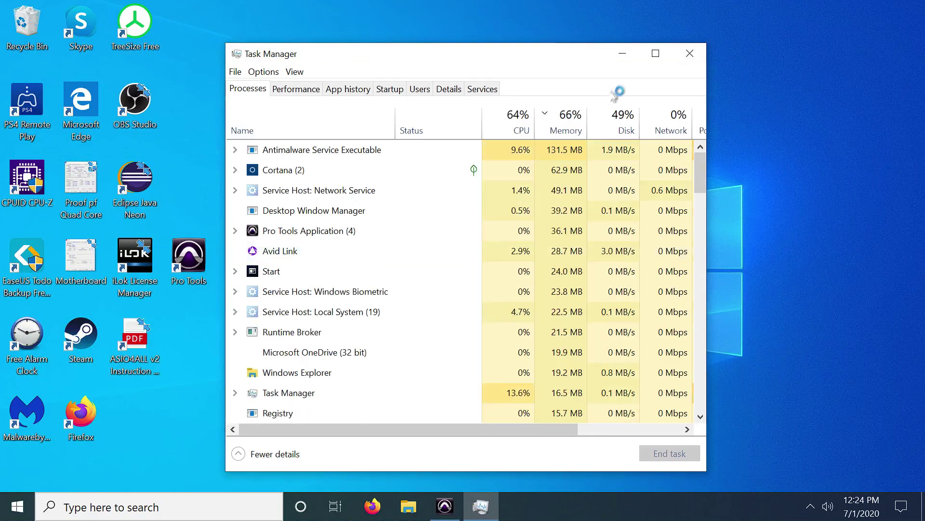
left_click(622, 54)
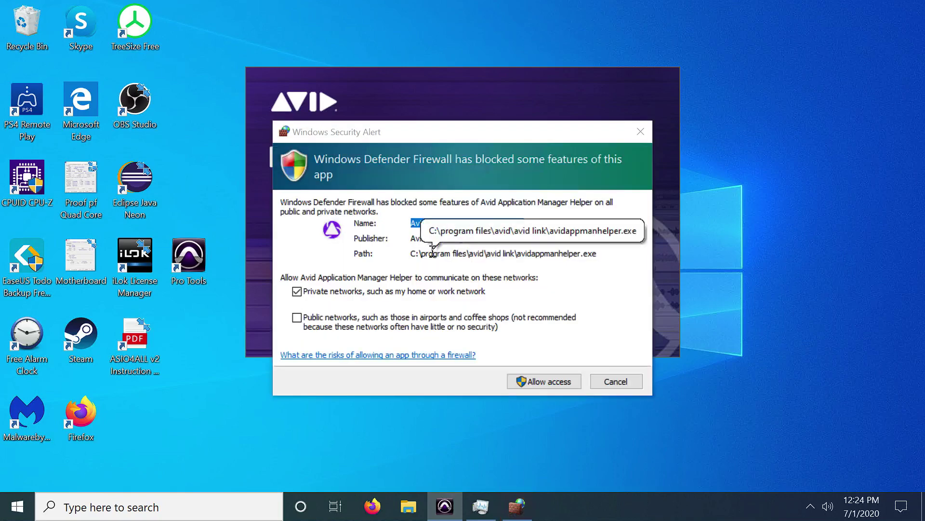
left_click(553, 382)
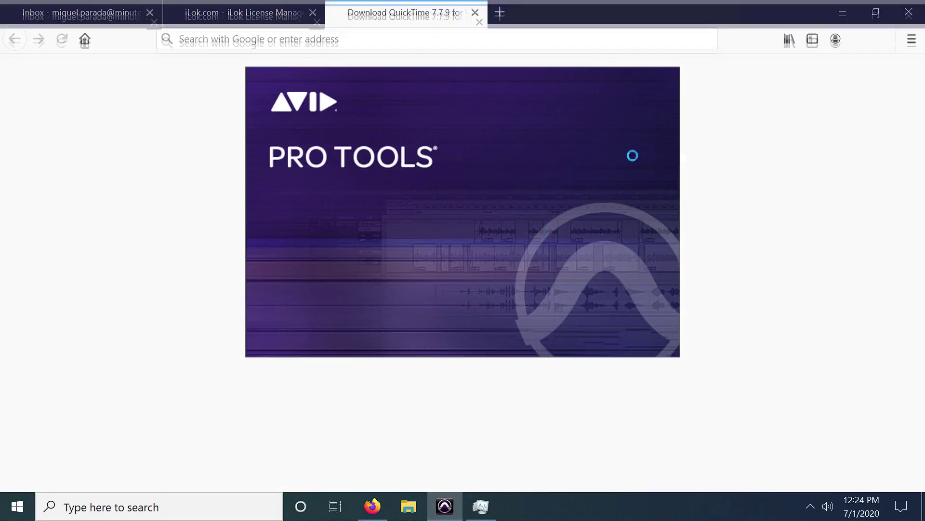
left_click(843, 11)
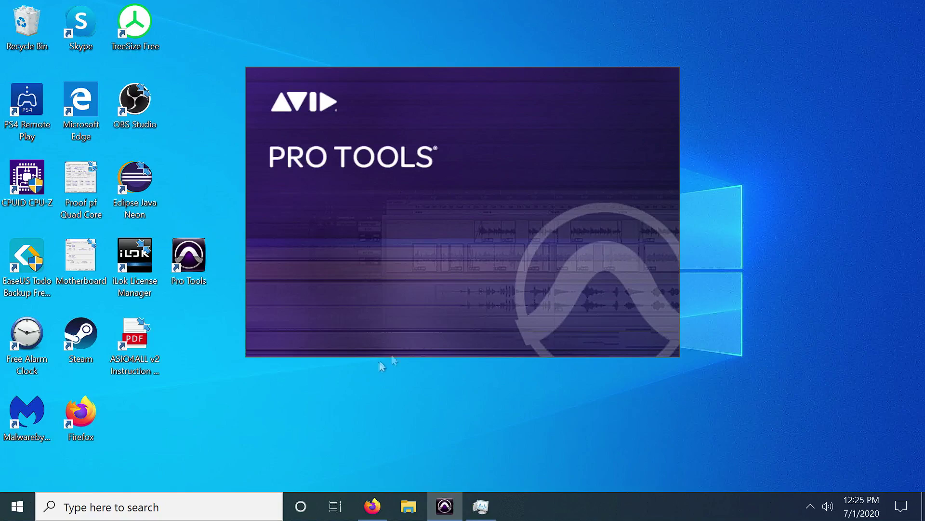
Check the running processes and resource usage in Task Manager while Pro Tools loads, and clear it from the activation window
left_click(480, 505)
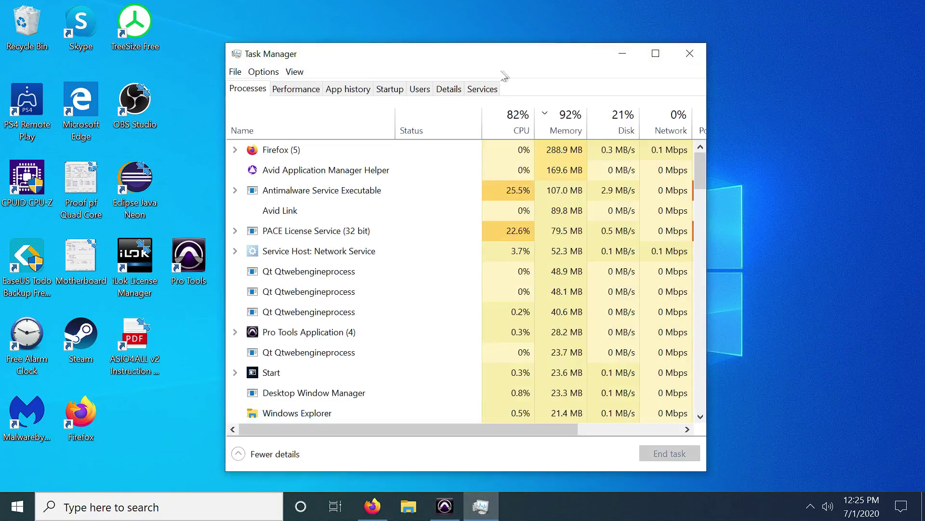
left_click_drag(541, 60, 559, 173)
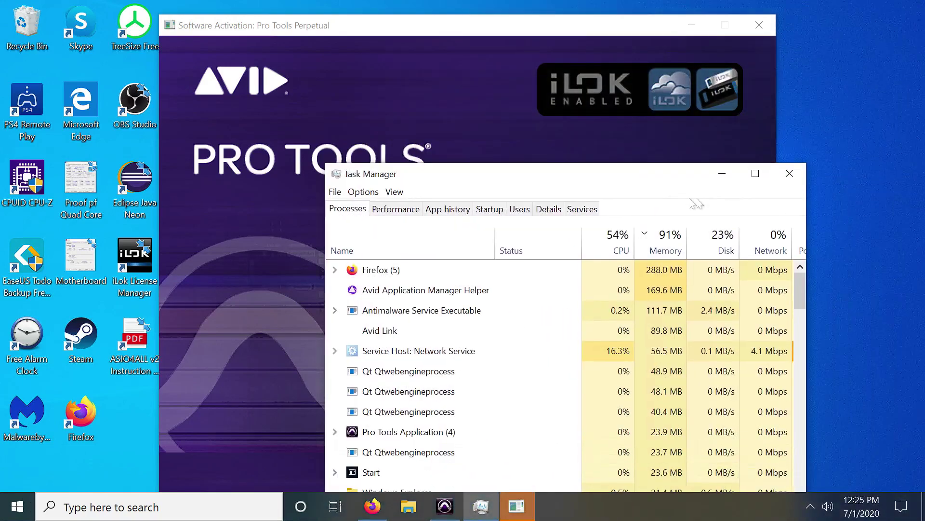
left_click(709, 171)
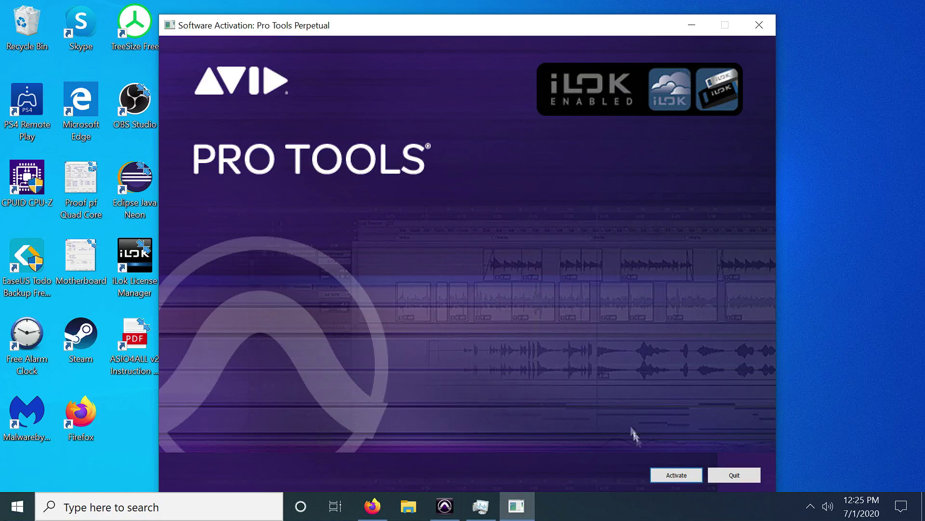
Start the Pro Tools activation and log in with the iLok account's user ID and password
left_click(677, 474)
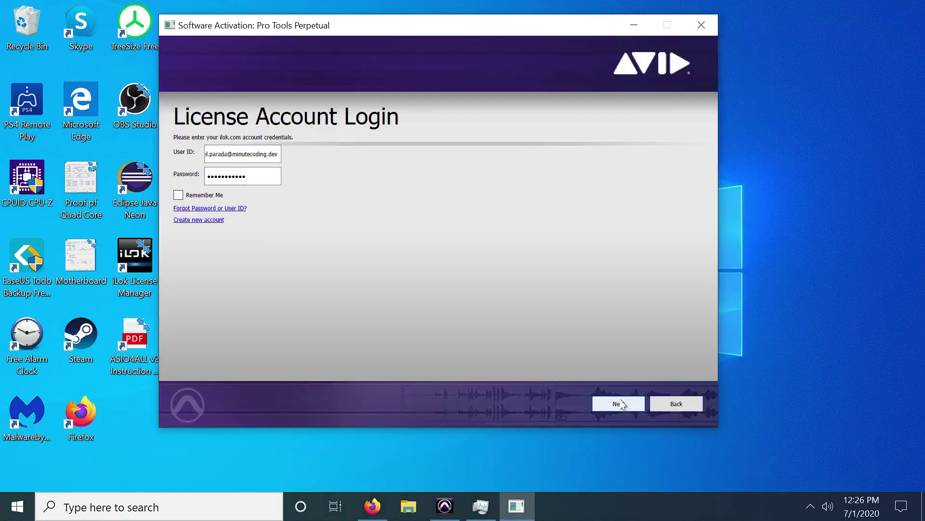
left_click(619, 403)
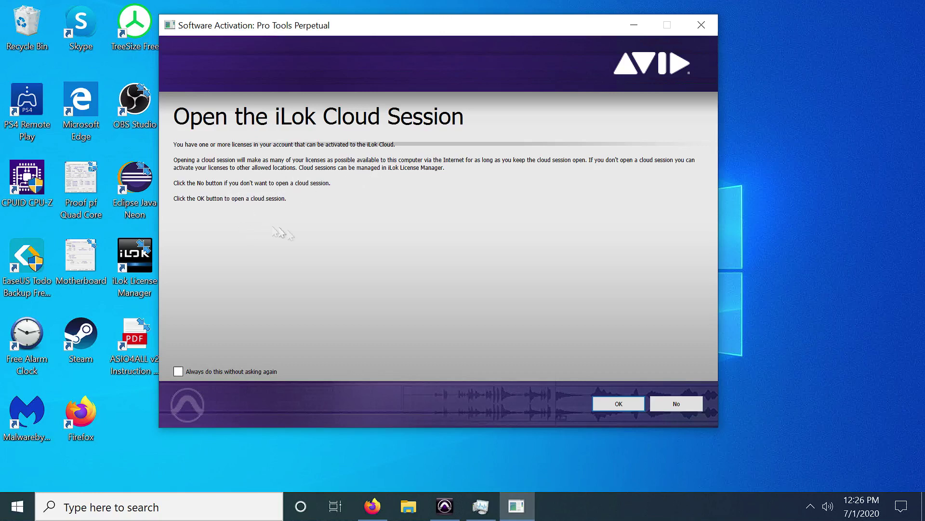
Open an iLok Cloud session and proceed with the Pro Tools Ultimate Subscription Bundle as the license to activate
left_click(623, 404)
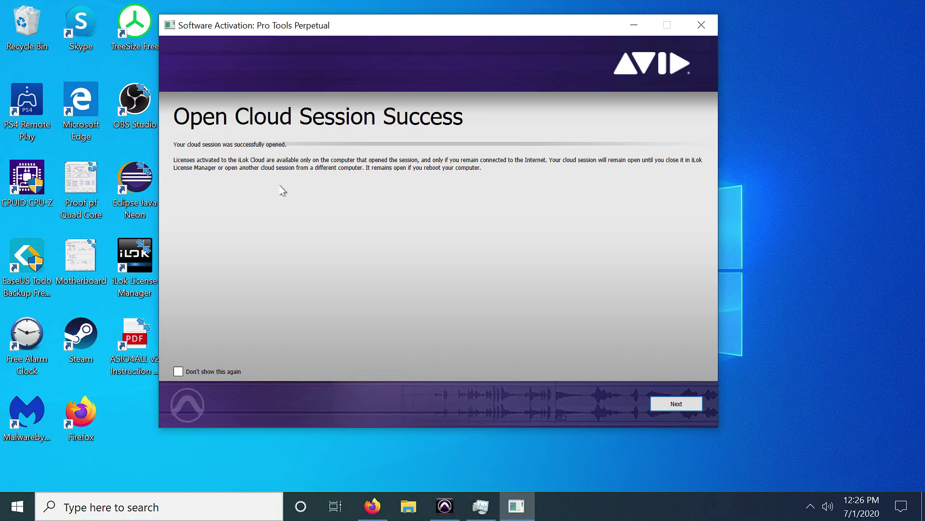
left_click(677, 403)
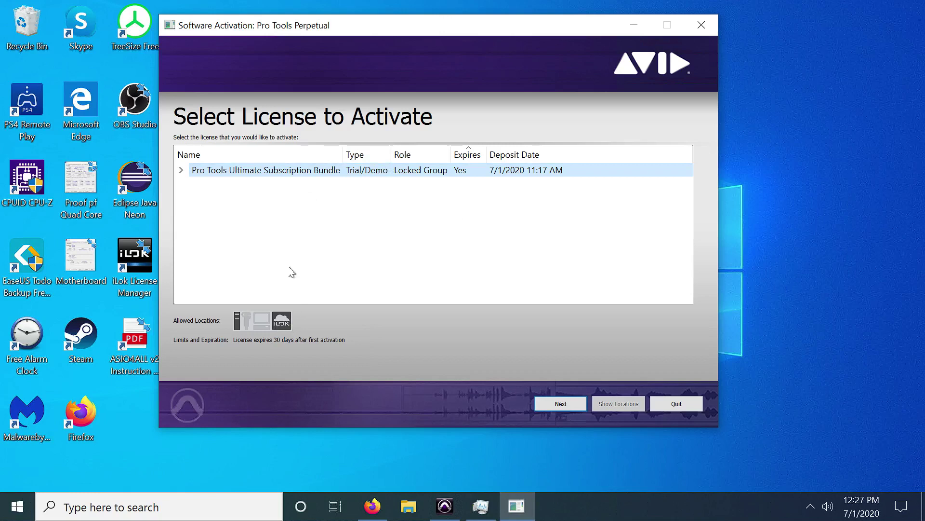
left_click(566, 404)
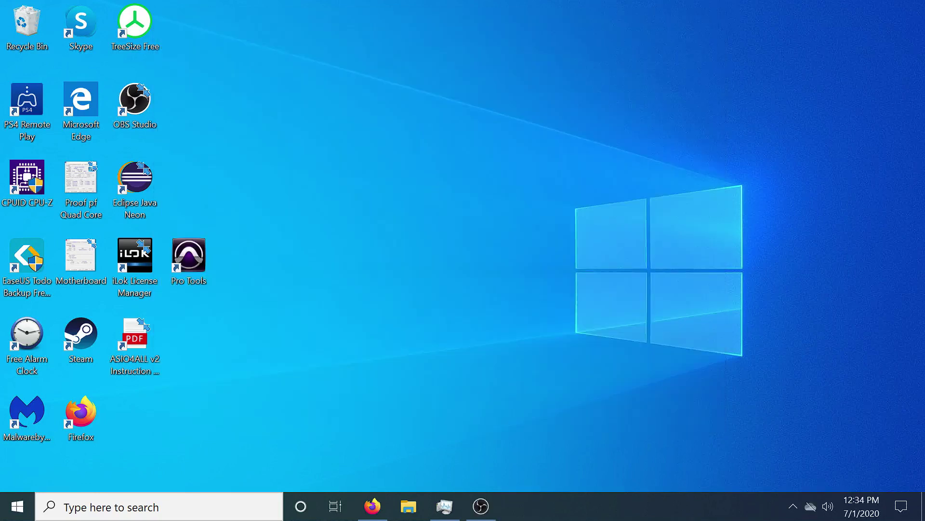
Launch iLok License Manager, enable automatic update checks and start installing the 5.2.1 update
double_click(143, 253)
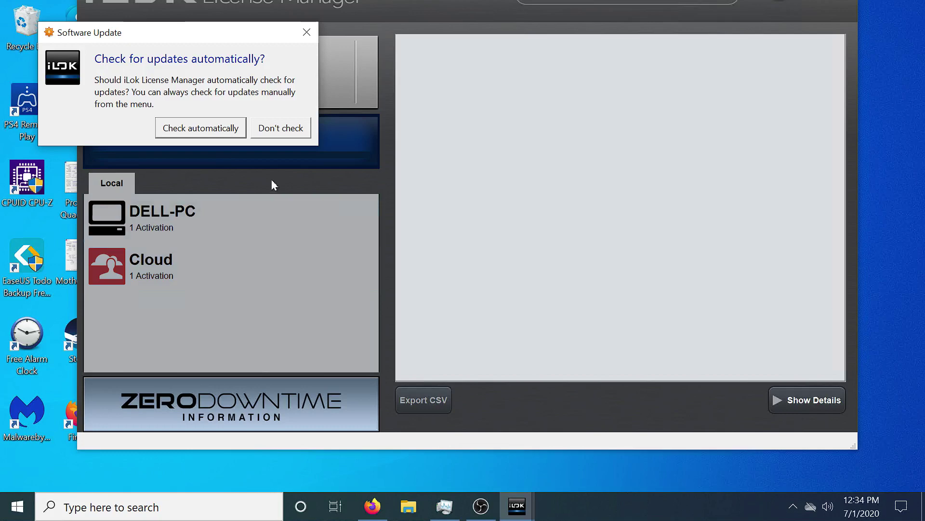
left_click(215, 130)
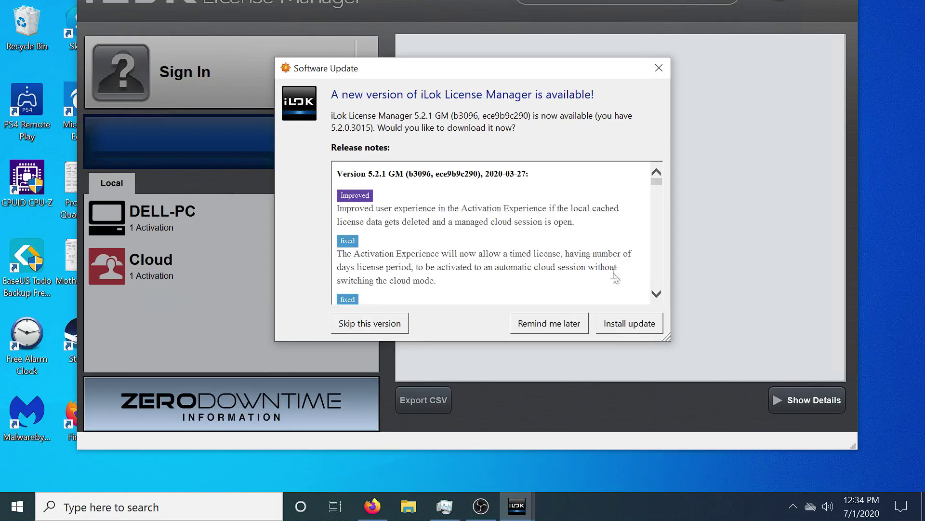
left_click(641, 326)
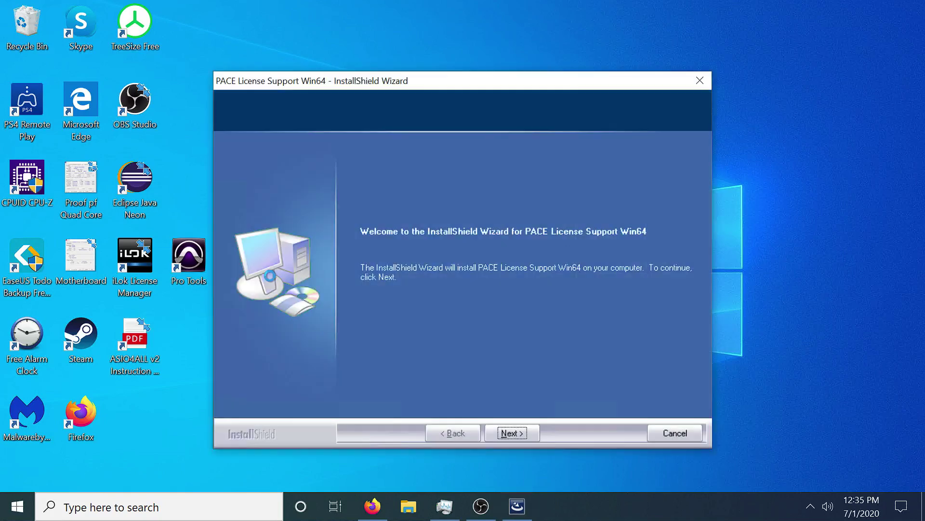
Accept the license agreement, install PACE License Support Win64 and finish its wizard
left_click(530, 432)
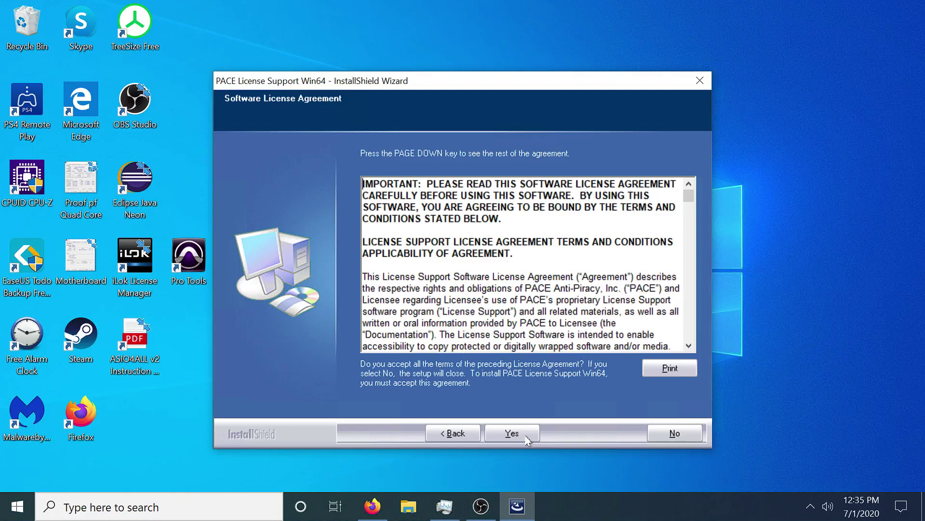
left_click_drag(689, 195, 692, 365)
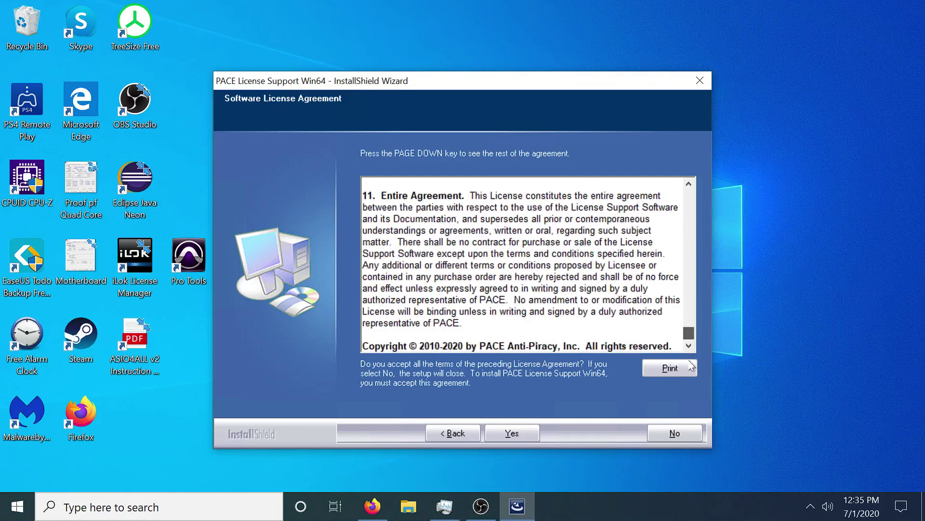
left_click(528, 434)
left_click(512, 433)
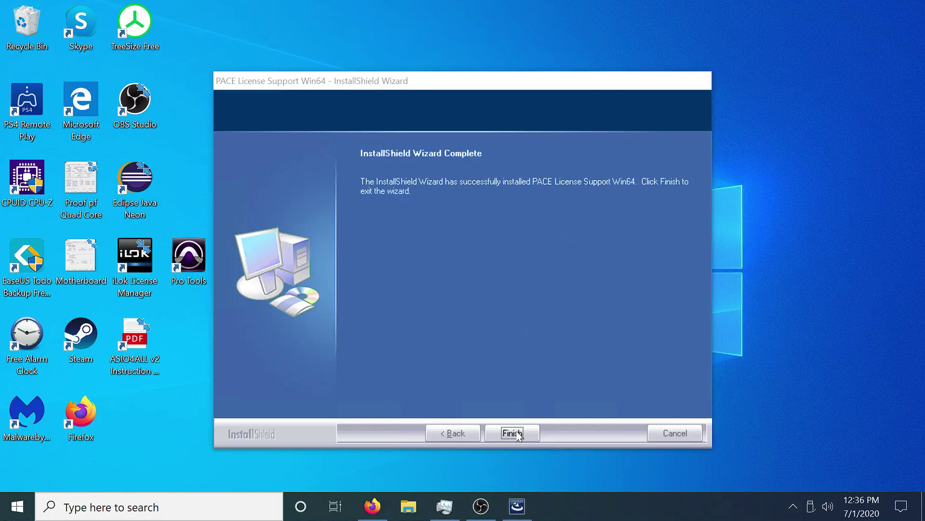
left_click(518, 434)
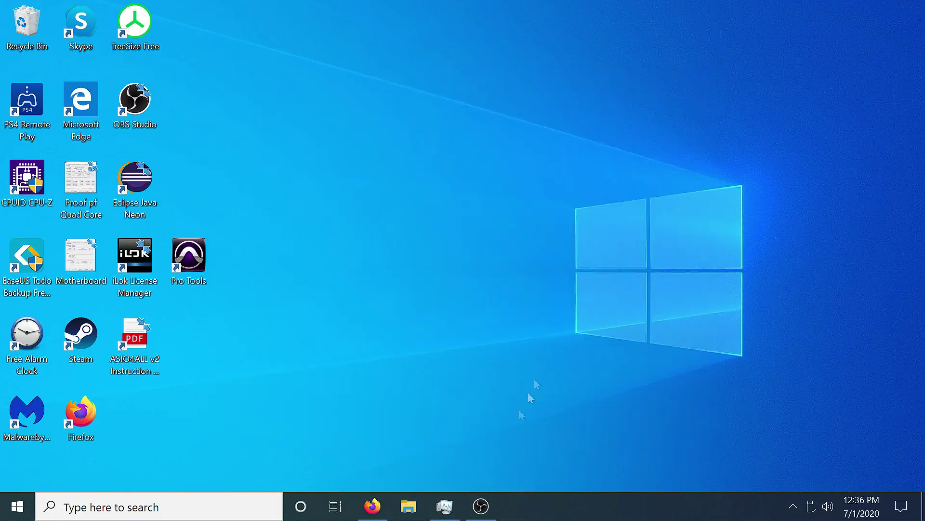
Launch Pro Tools, activate the Pro Tools Perpetual license to the iLok Cloud with the saved account login, and dismiss the activation error
double_click(201, 262)
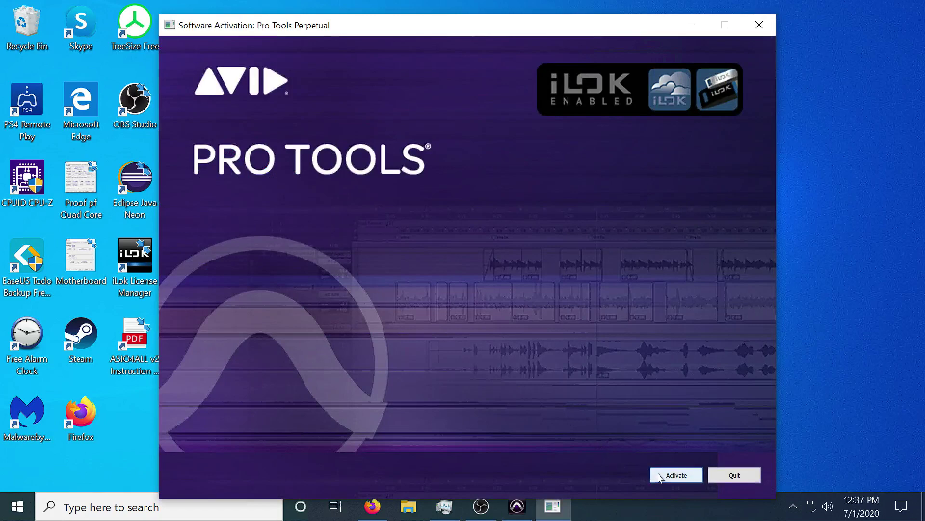
left_click(661, 476)
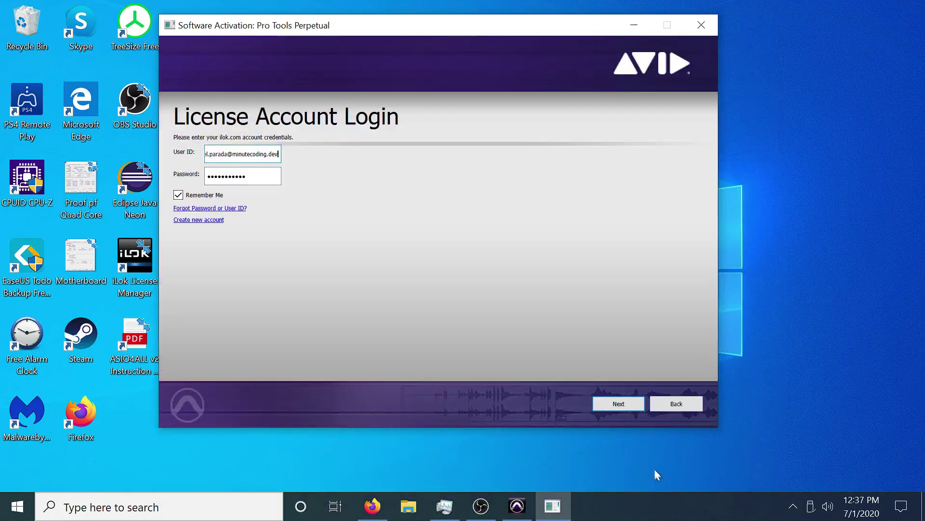
left_click(616, 404)
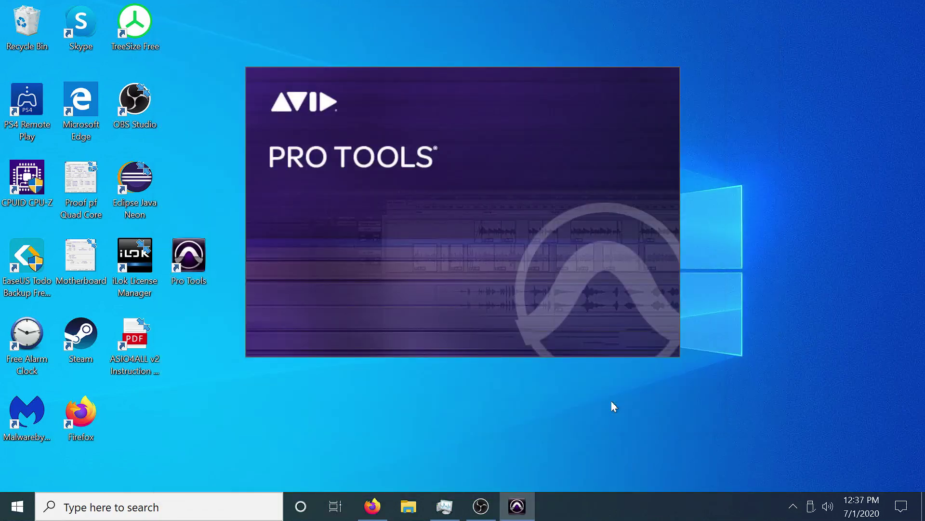
left_click(575, 409)
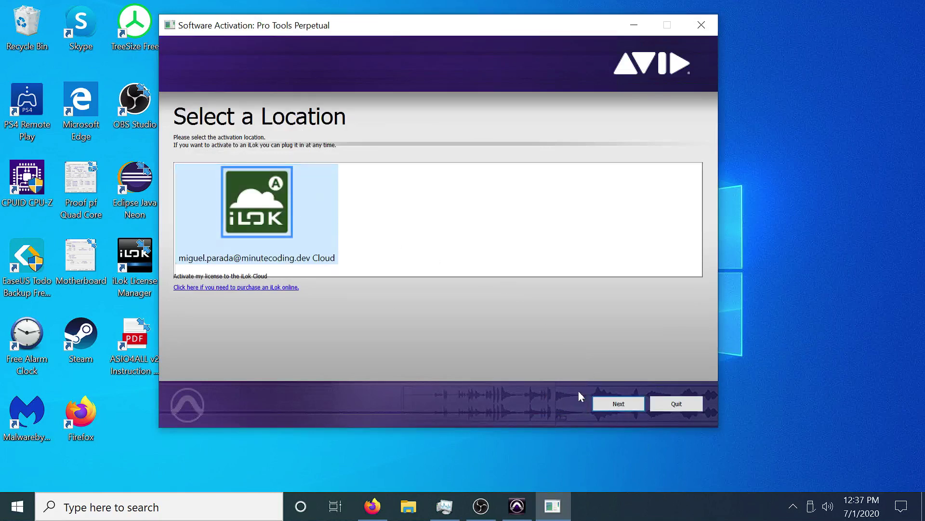
left_click(614, 408)
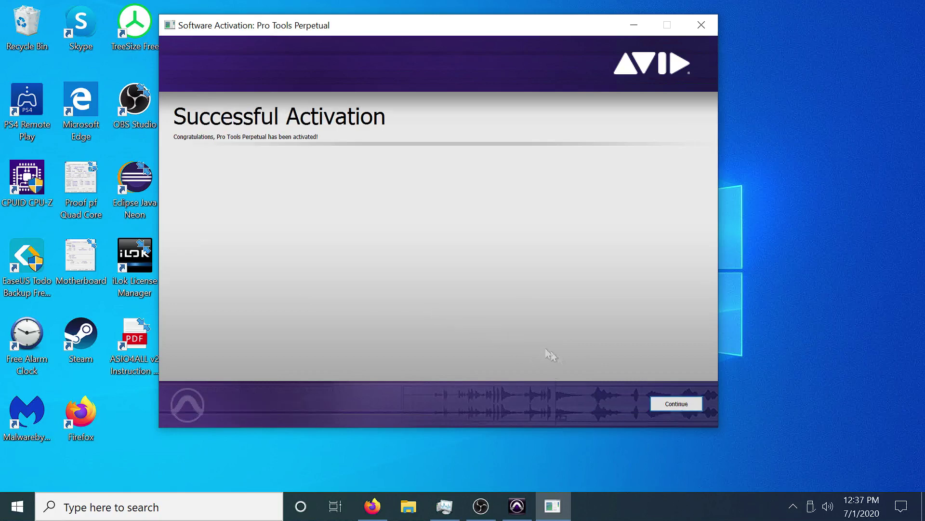
left_click(662, 410)
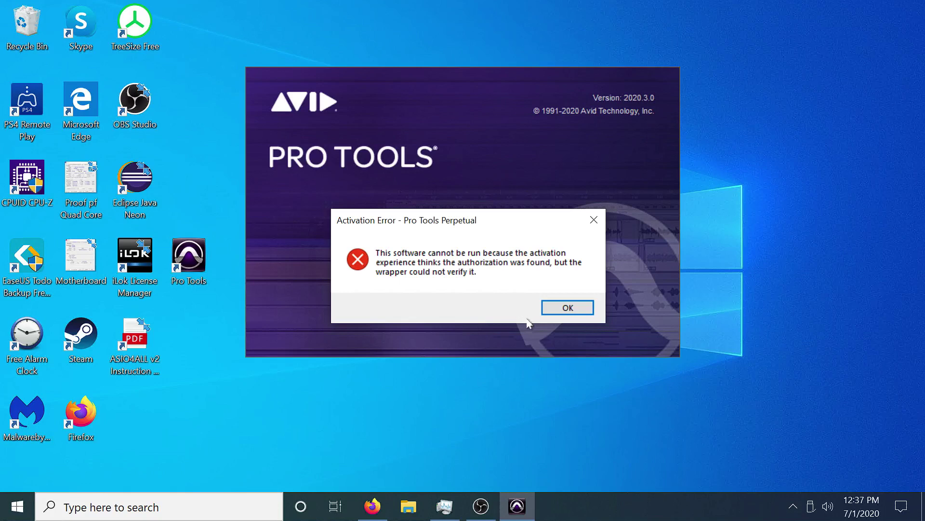
left_click(560, 312)
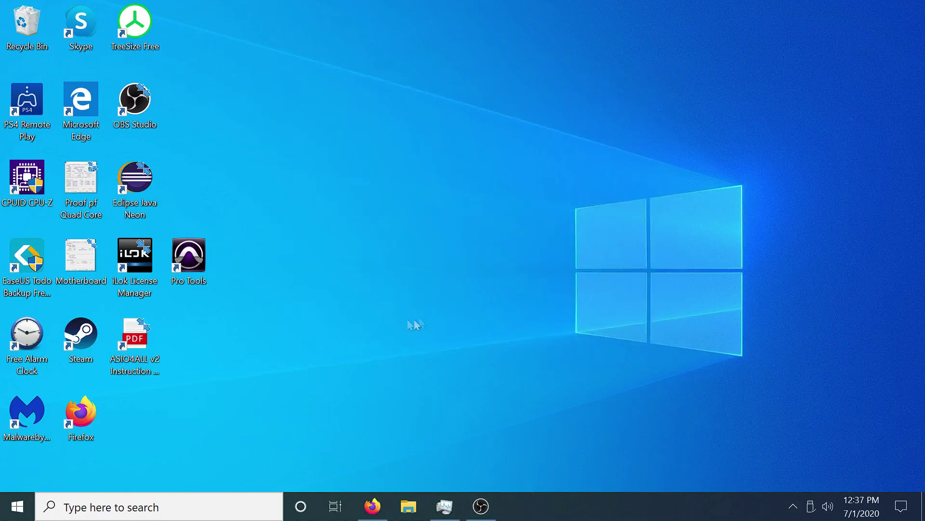
Relaunch Pro Tools, copy the assertion error message and close its dialog
double_click(200, 256)
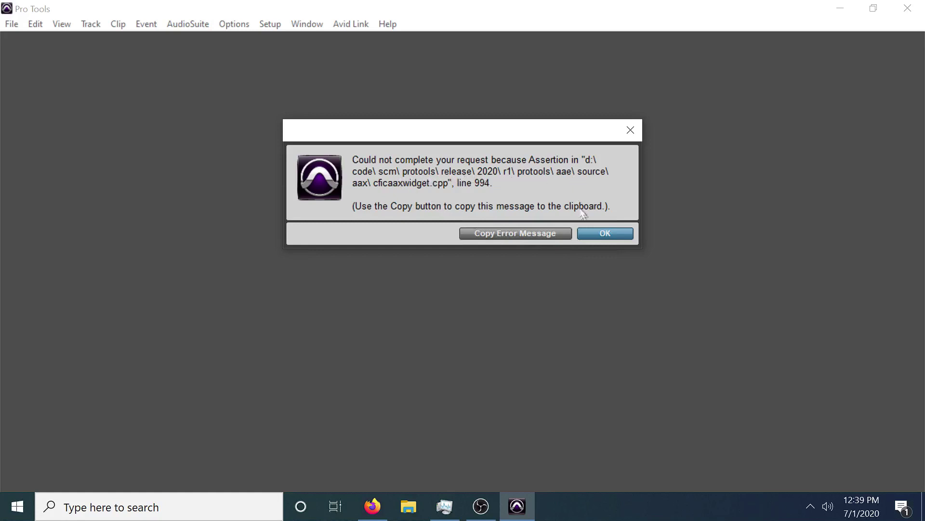
left_click(513, 233)
left_click(600, 235)
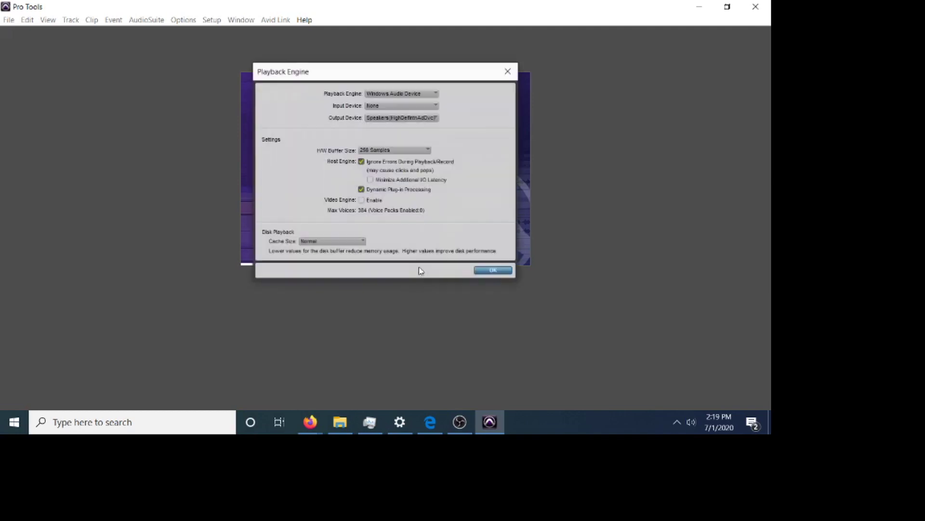
Choose ASIO4ALL v2 as the playback engine, dismiss the assertion error and accept the Playback Engine settings
left_click(434, 93)
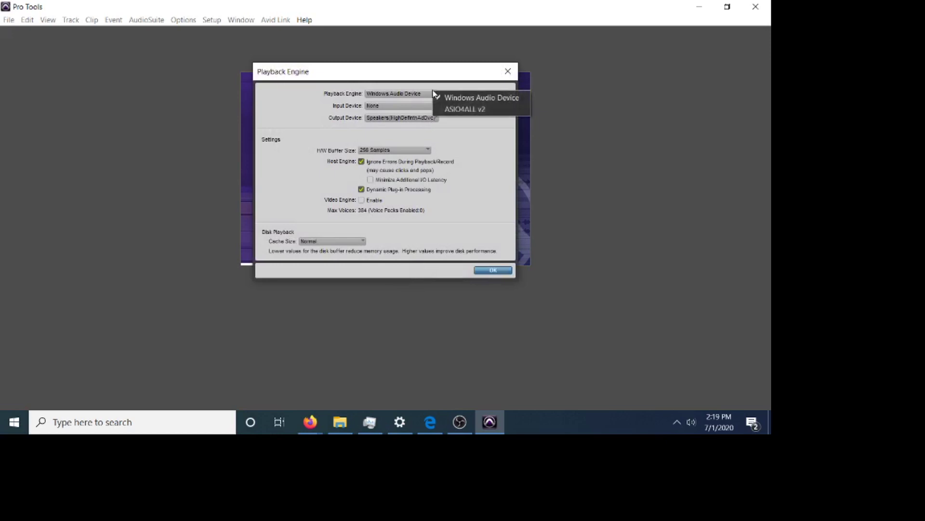
left_click(456, 108)
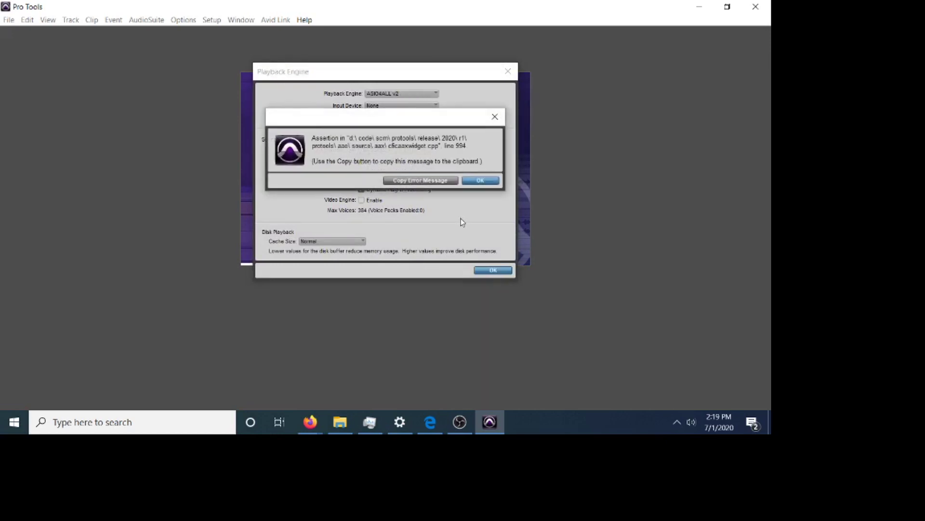
left_click(483, 180)
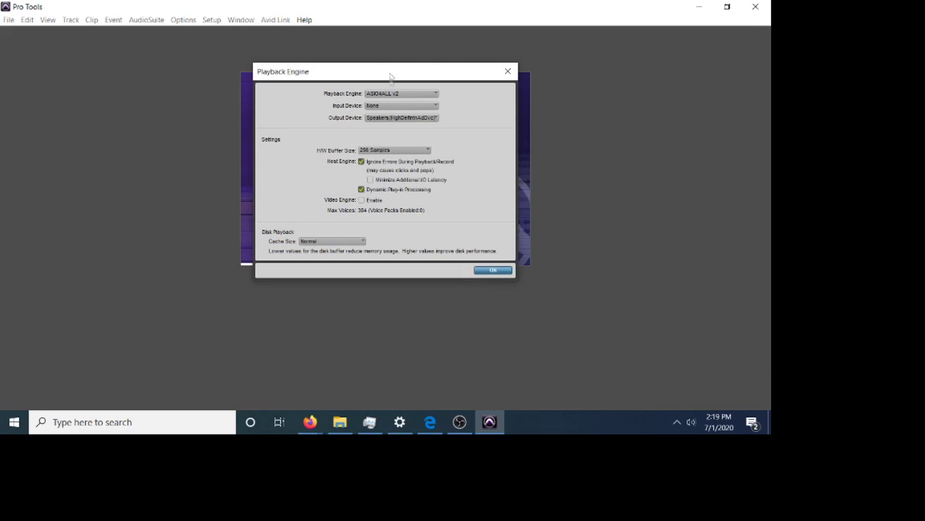
left_click(406, 98)
left_click(419, 98)
left_click(498, 271)
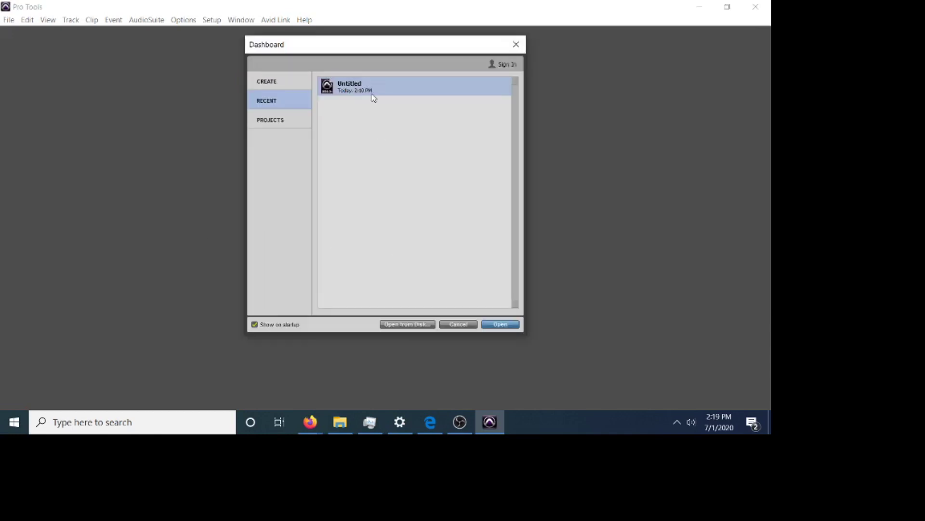
Open the recent session Untitled and briefly play its Nightcore audio track
double_click(372, 94)
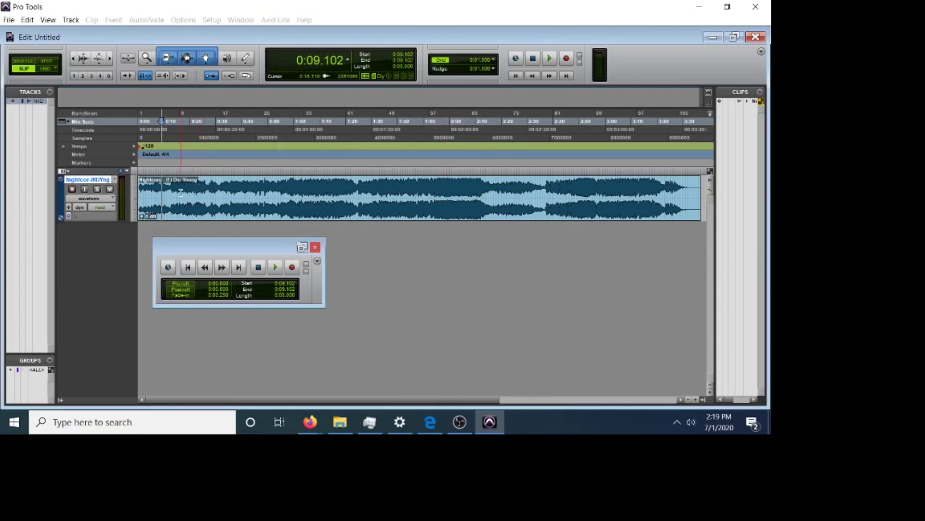
key("space")
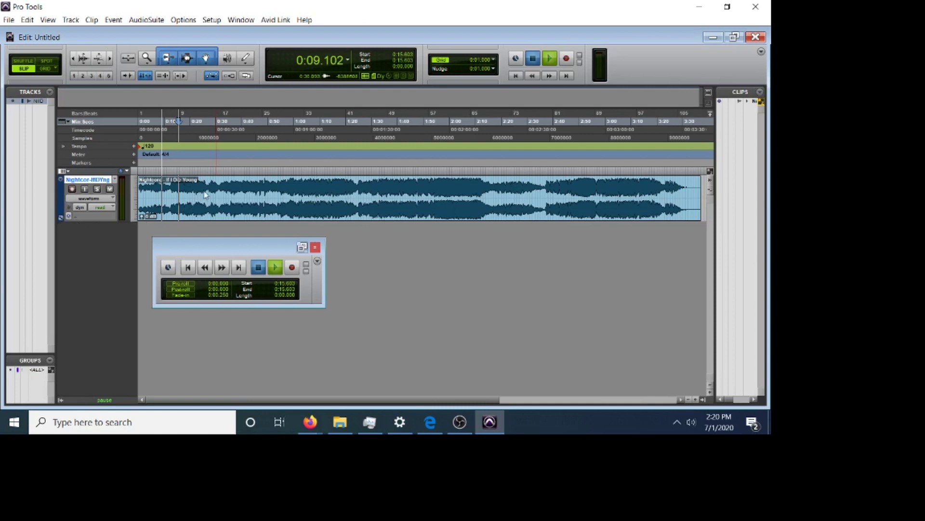
key("space")
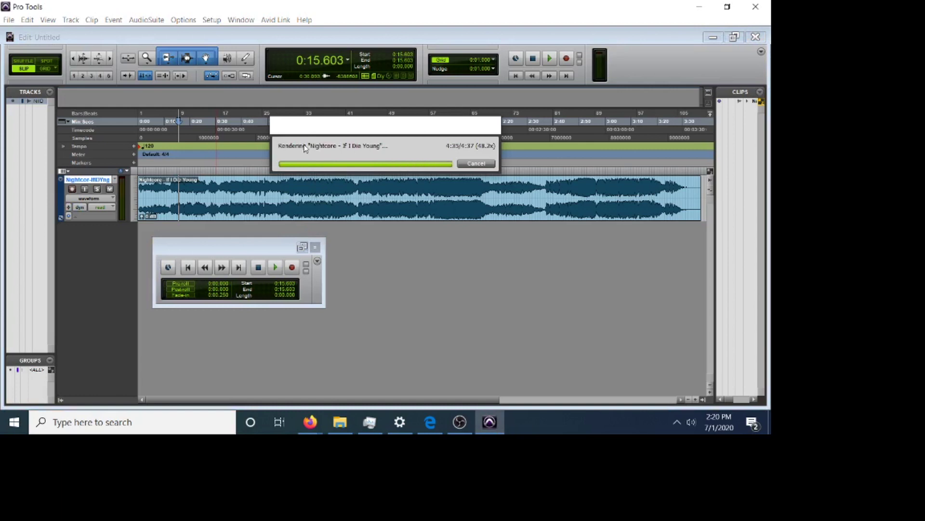
Play the frozen Nightcore track briefly, stop it and unfreeze the track
left_click(275, 268)
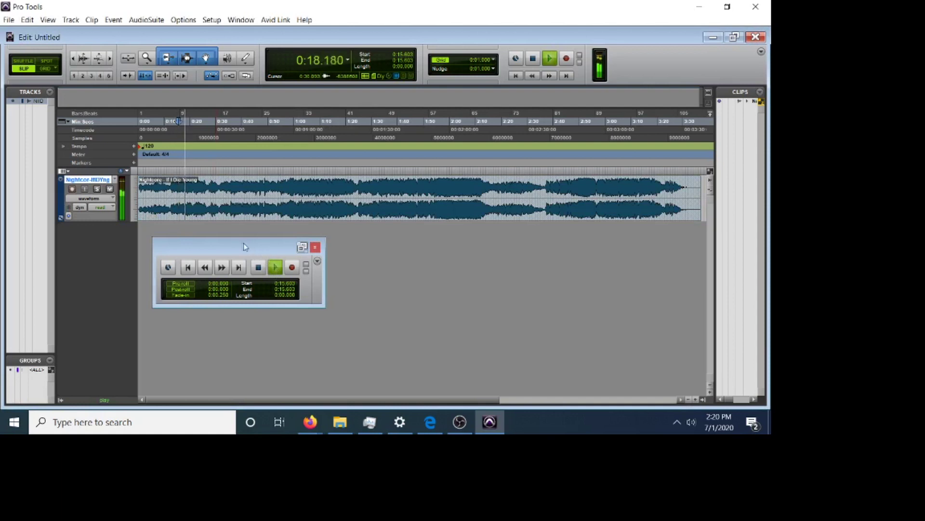
left_click(263, 268)
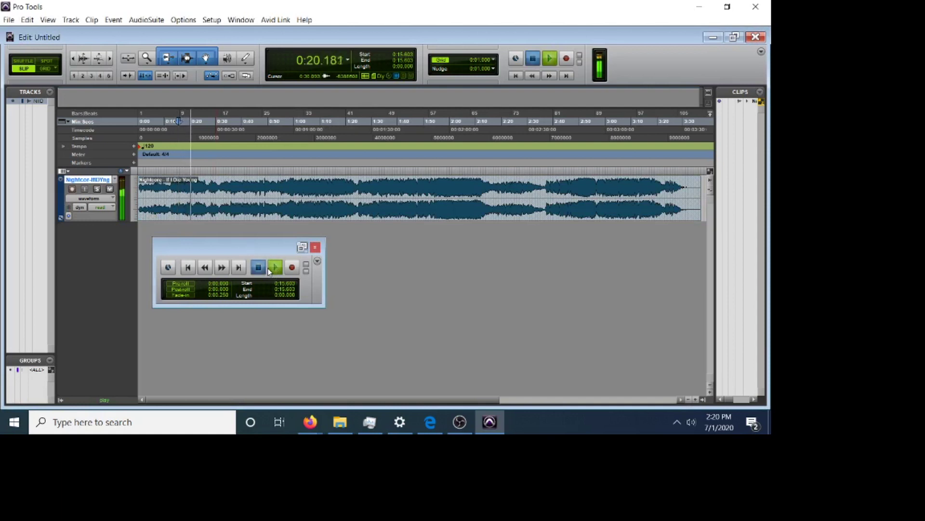
left_click(68, 215)
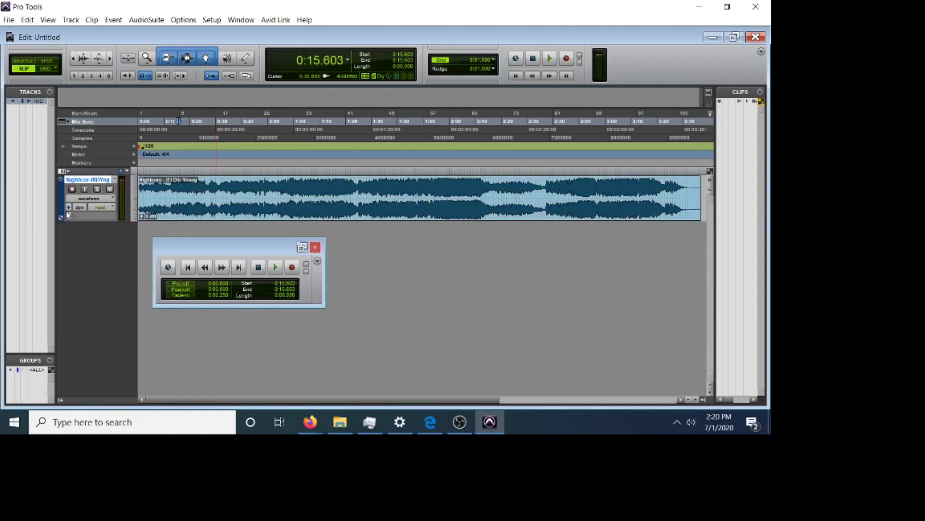
Play the unfrozen track, move the playback start to about 0:13.746 and play briefly from there
left_click(275, 268)
left_click(275, 270)
left_click(276, 269)
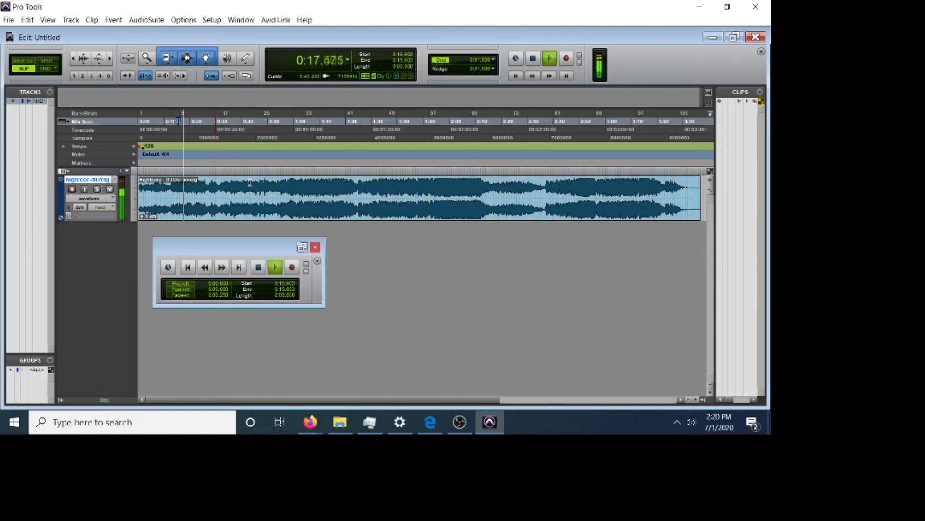
key("space")
left_click(173, 189)
key("space")
key("space")
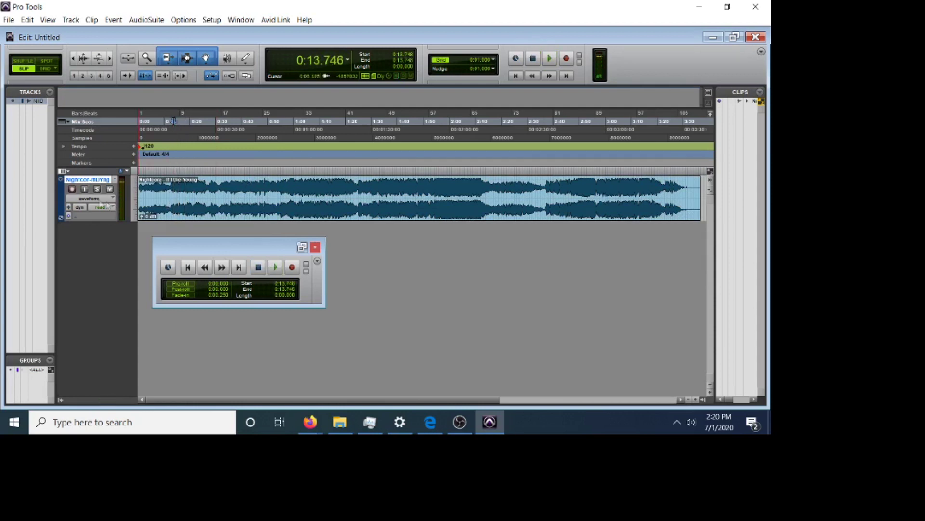
Freeze the Nightcore track and play it briefly from 0:13.746
left_click(71, 217)
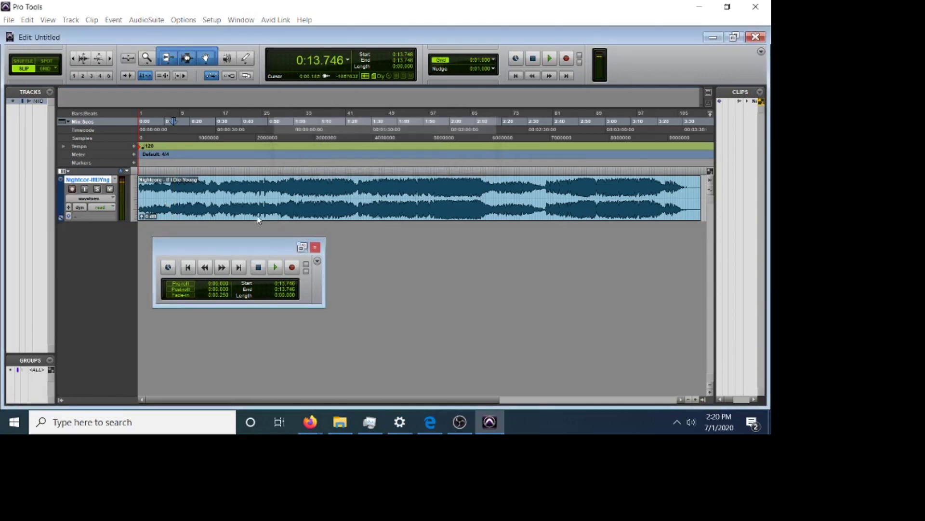
key("space")
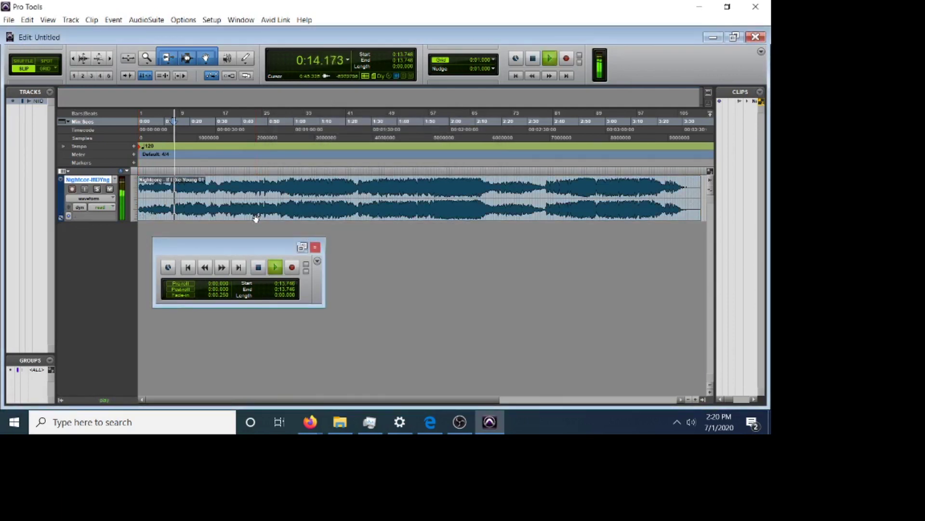
key("space")
Try the Ticks timebase on the frozen track with a short playback, and switch it back to Samples
left_click(70, 219)
left_click(81, 230)
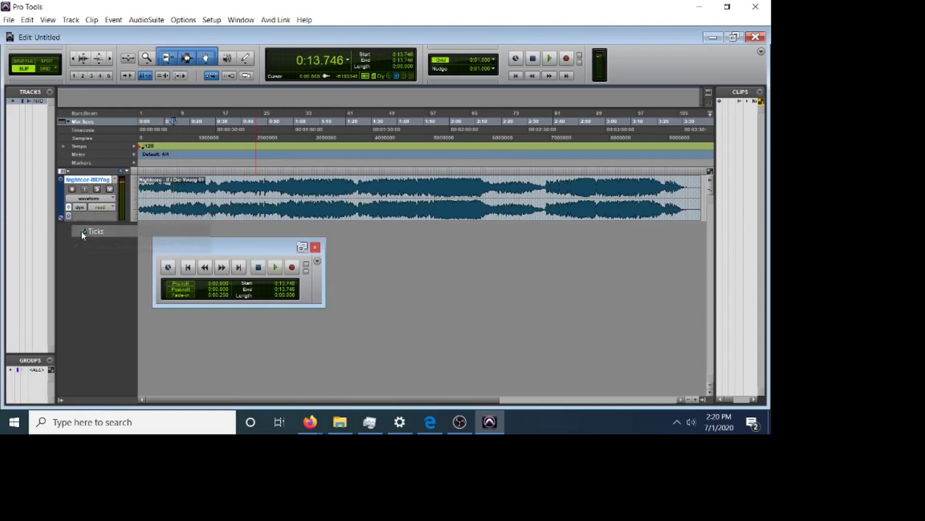
key("space")
key("space")
left_click(68, 217)
left_click(79, 222)
Test playback of the frozen track from 0:13.746, about 0:11.517 and about 0:21.733, stopping after each pass
key("space")
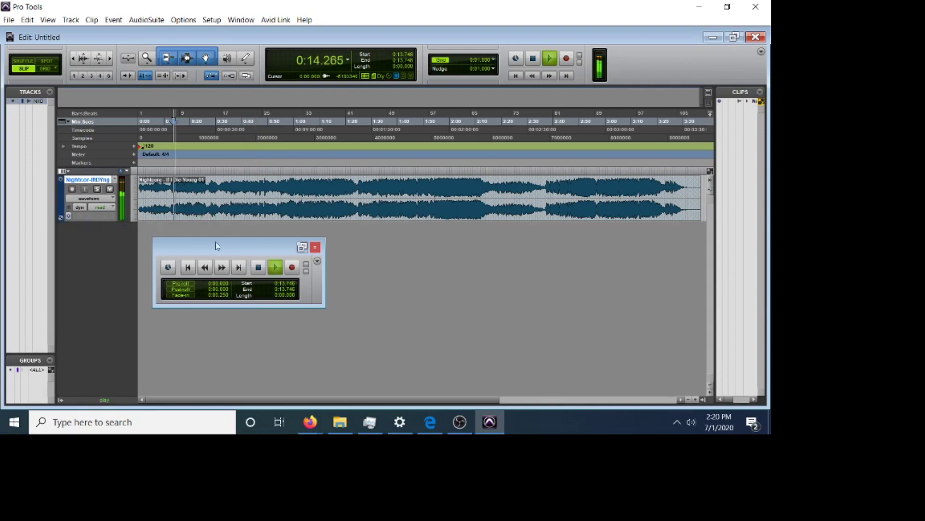
left_click(264, 270)
left_click(275, 267)
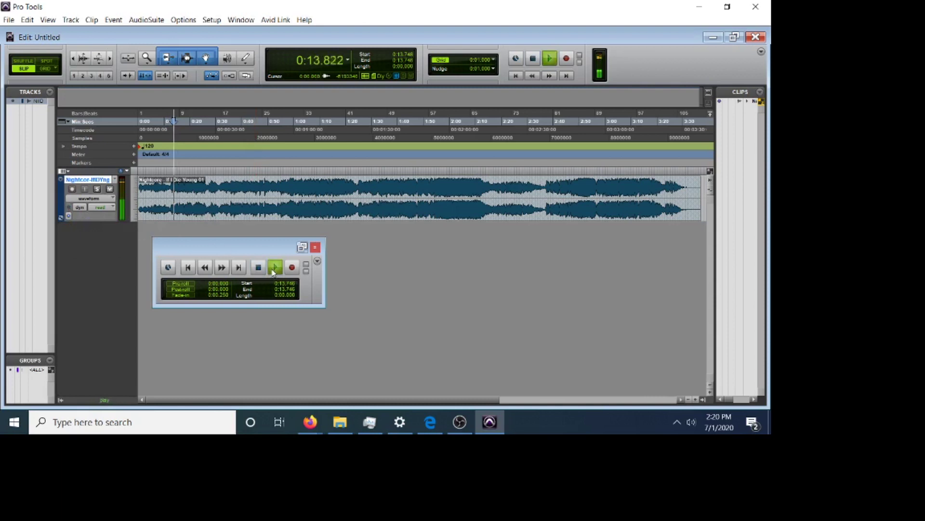
left_click(258, 267)
left_click(168, 201)
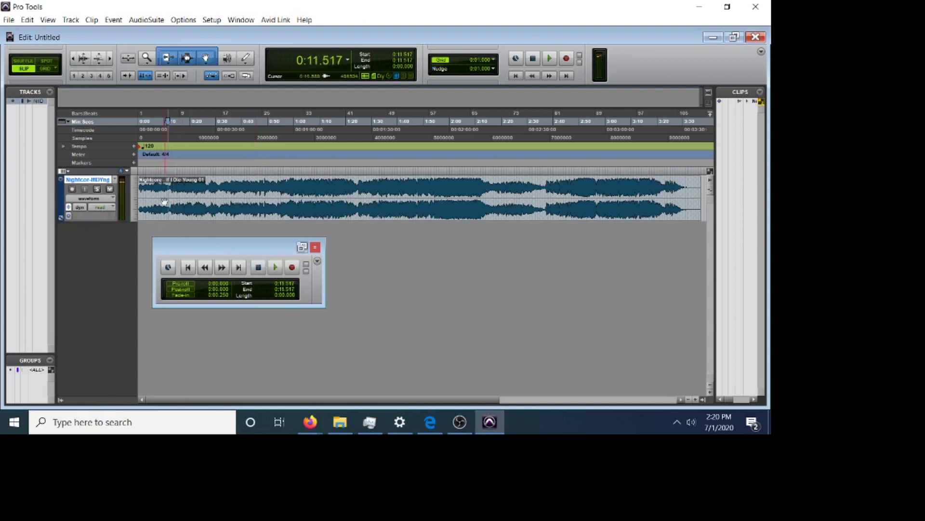
key("space")
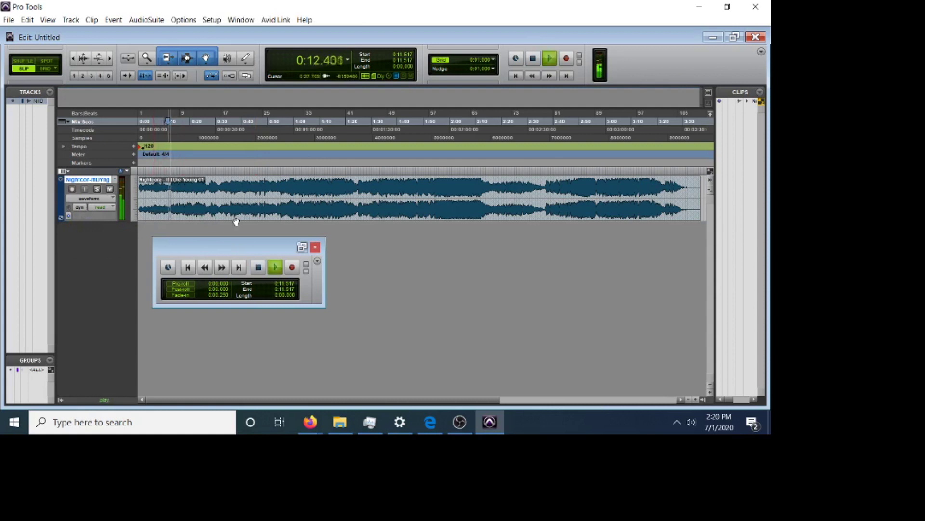
key("space")
left_click(194, 195)
key("space")
key("space")
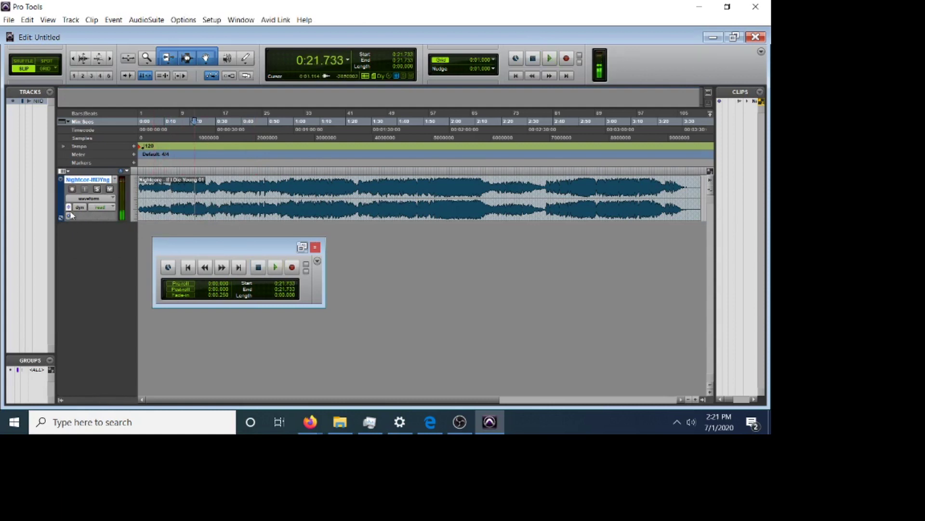
Unfreeze the Nightcore track and play it briefly from 0:21.733
double_click(197, 212)
key("space")
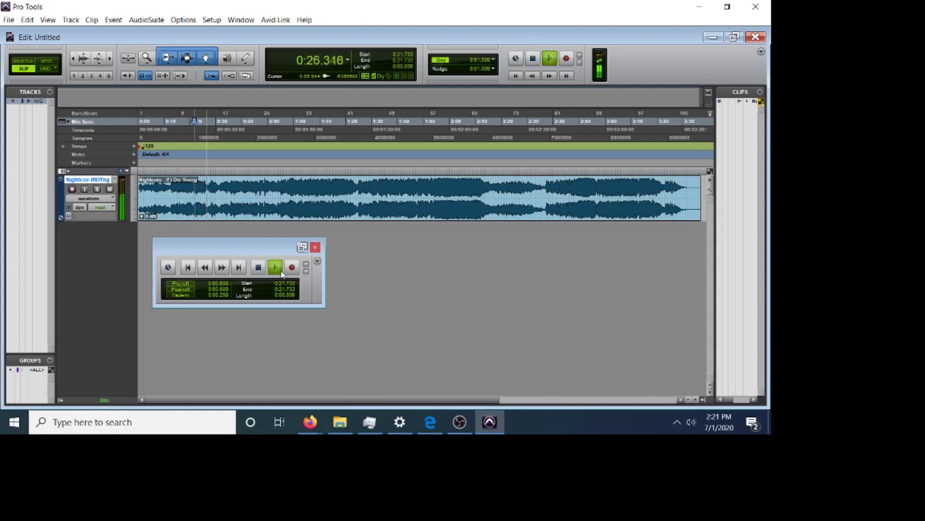
left_click(264, 273)
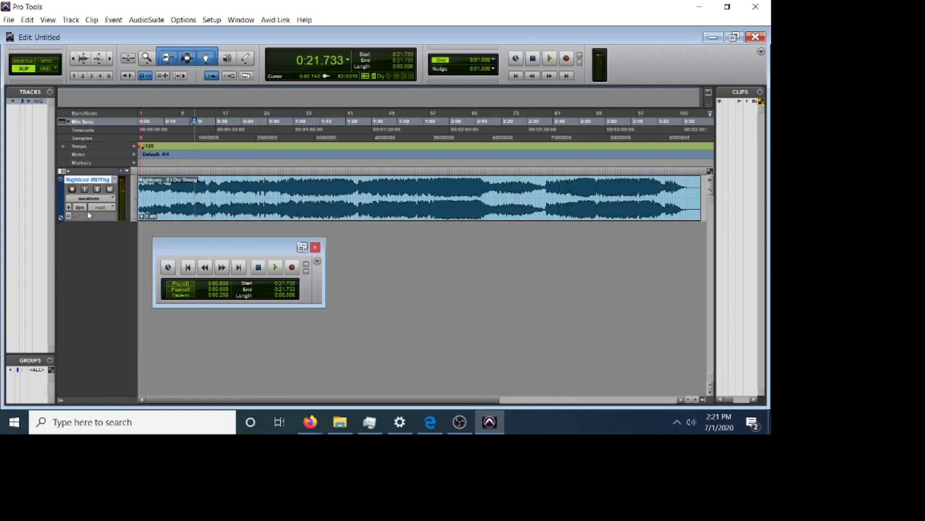
Freeze the Nightcore track and set its timebase to Ticks while playing it briefly from 0:14.860
left_click(69, 208)
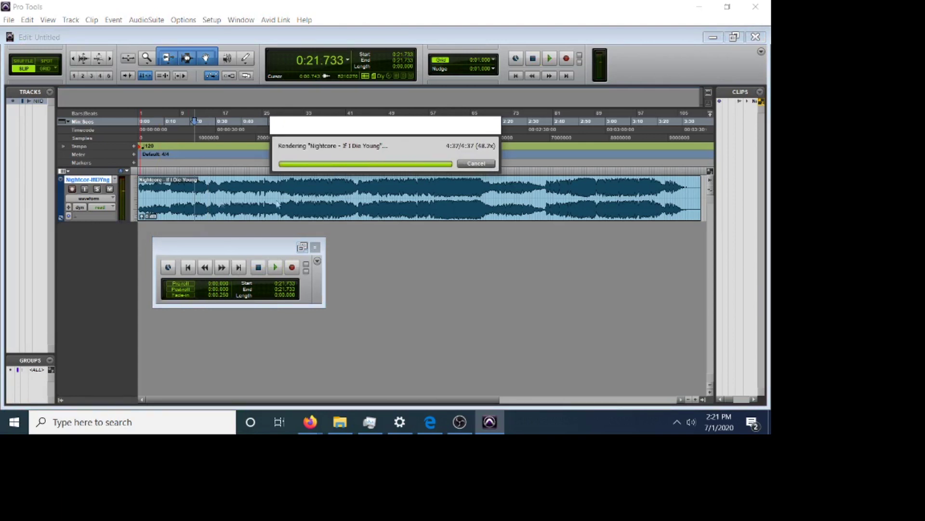
left_click(177, 190)
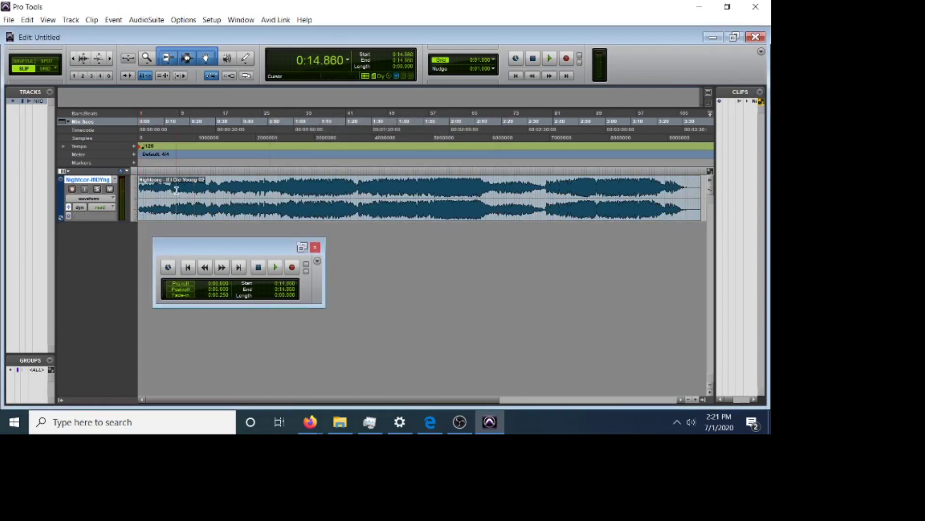
key("space")
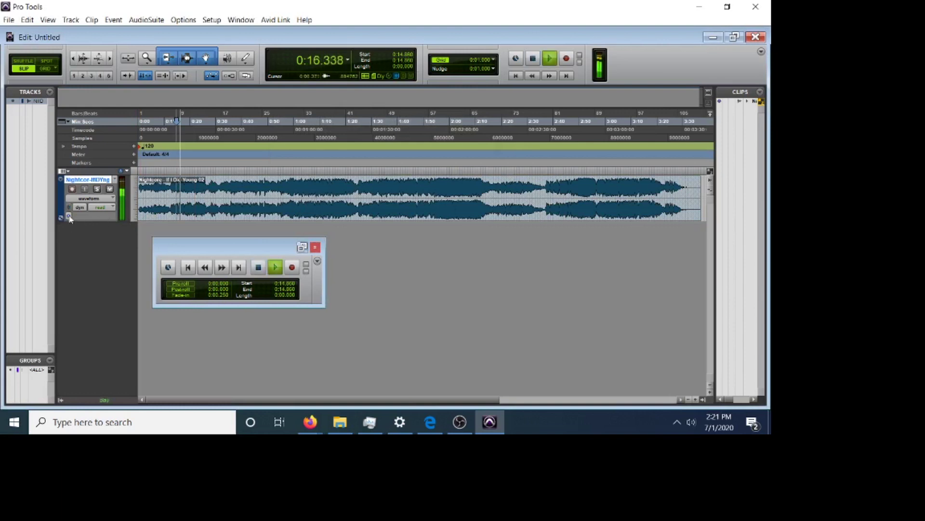
left_click(69, 217)
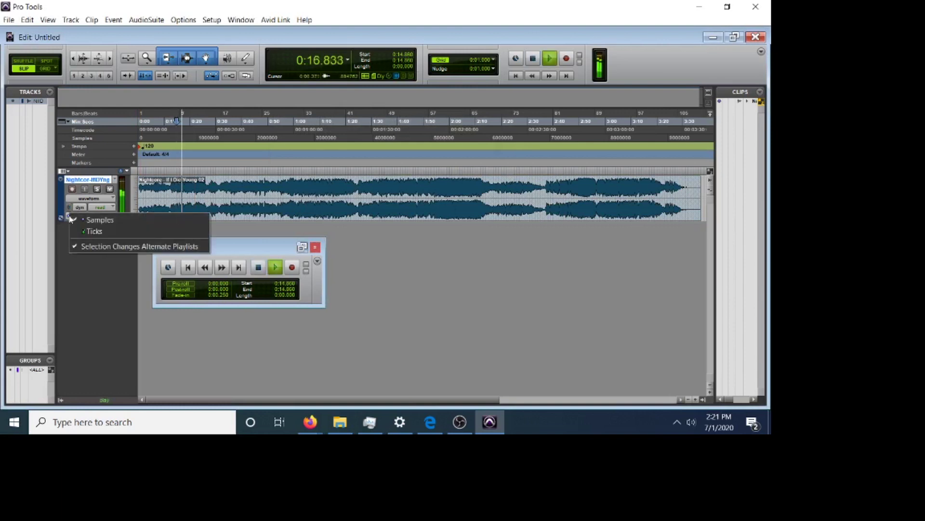
left_click(91, 232)
key("space")
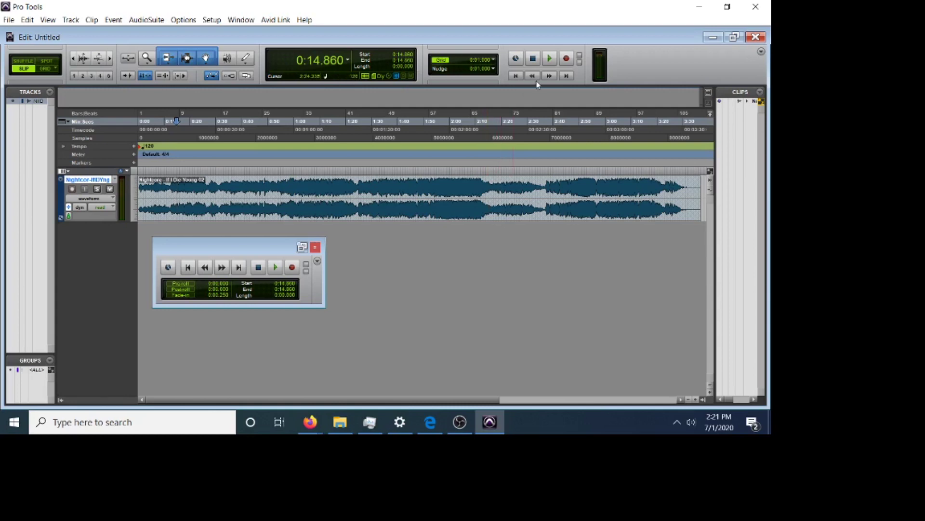
Set the playback engine to ASIO4ALL v2, agreeing to save, close and reopen the session
left_click(214, 19)
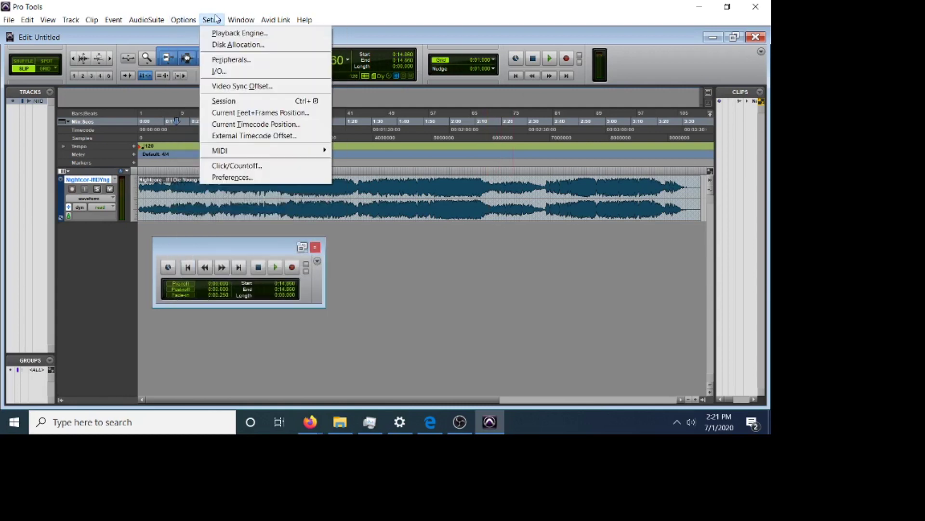
left_click(217, 33)
left_click(380, 95)
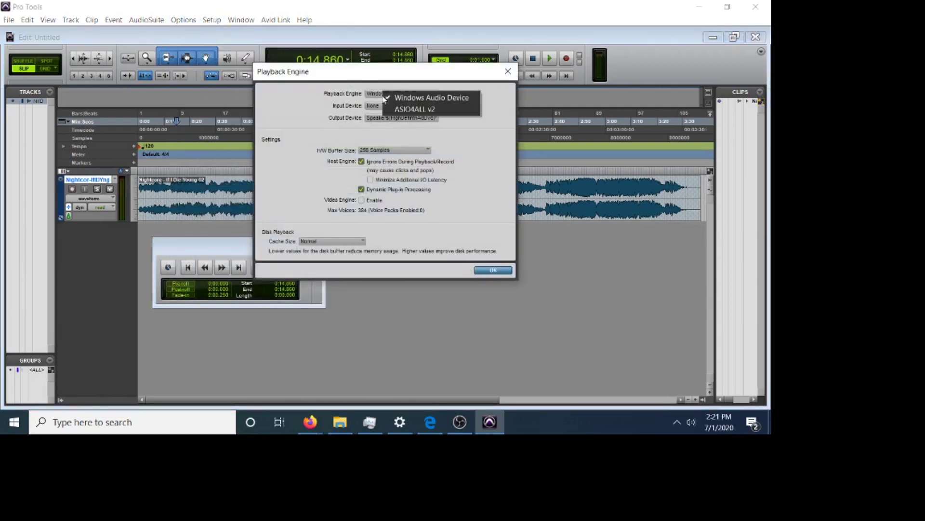
left_click(414, 109)
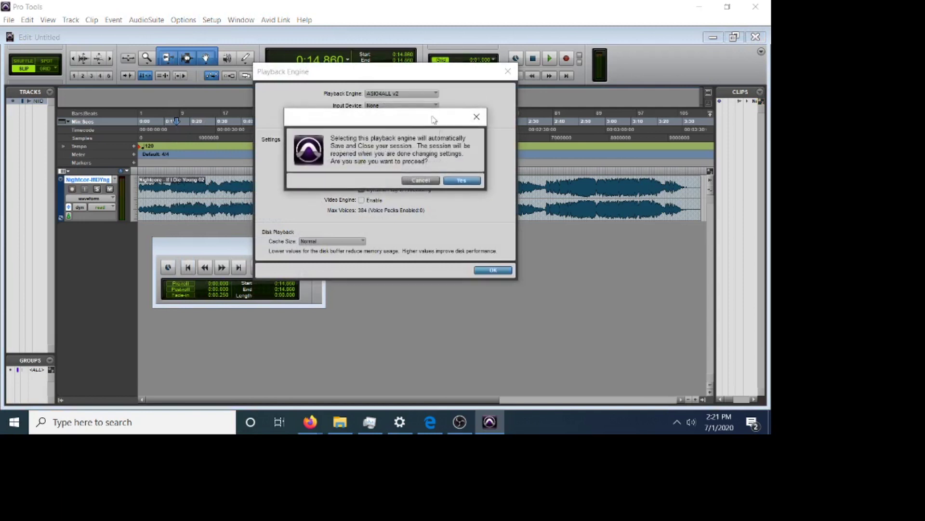
left_click(461, 184)
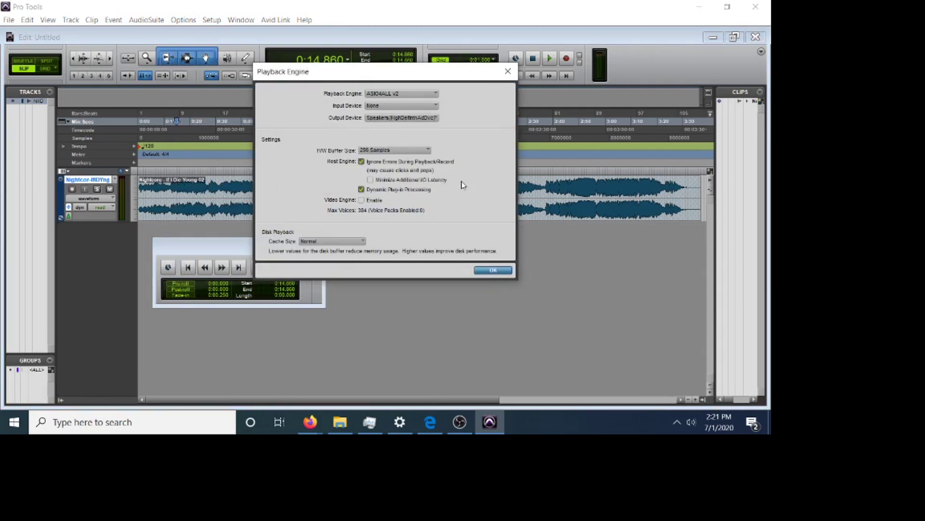
left_click(482, 182)
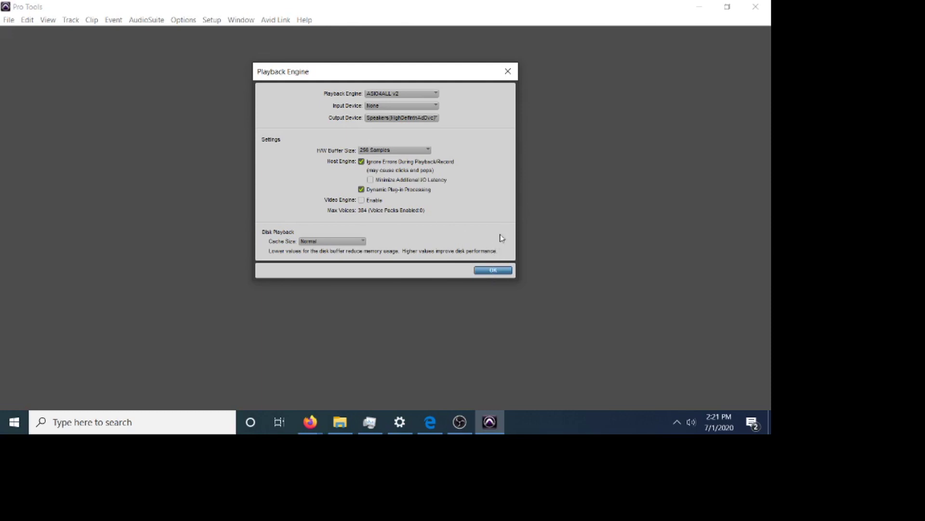
left_click(499, 273)
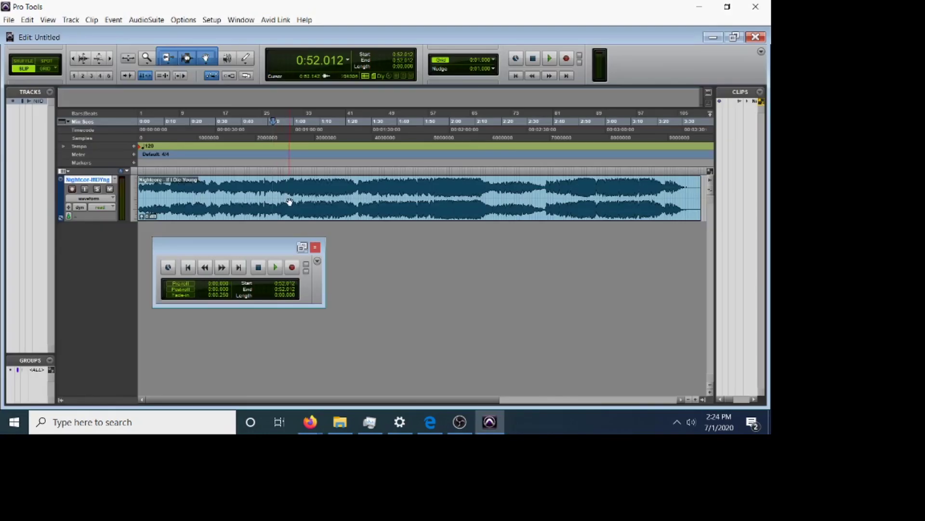
left_click(273, 198)
left_click(28, 20)
left_click(28, 20)
left_click(28, 21)
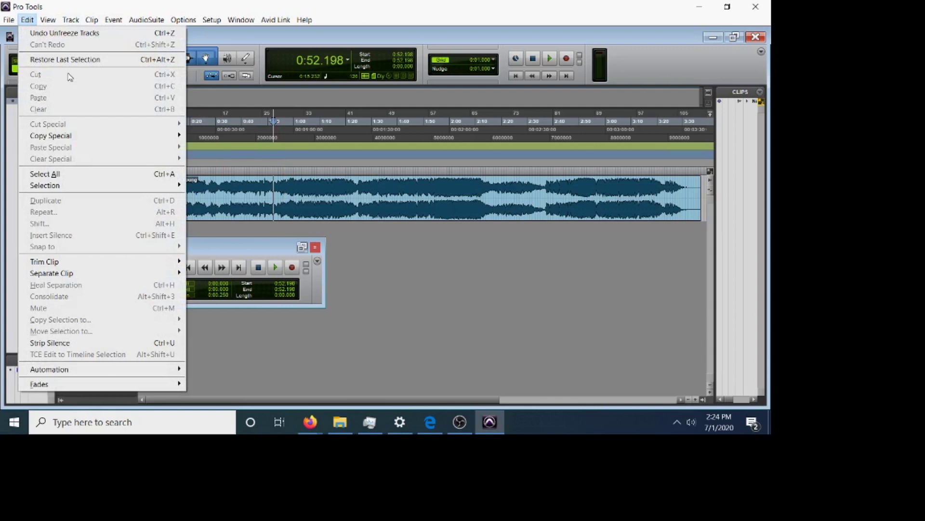
left_click(336, 312)
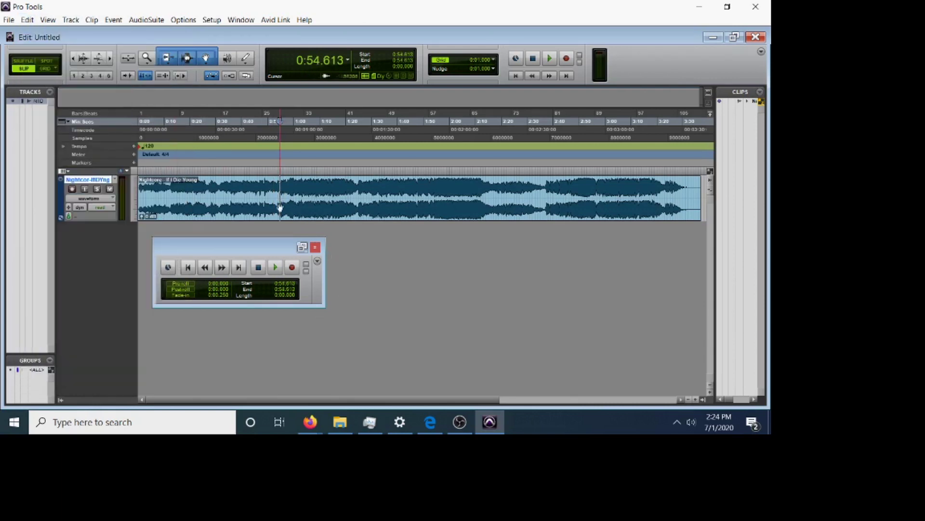
Freeze the Nightcore track, test a short playback from 0:54.613, and select the whole frozen clip
left_click(69, 212)
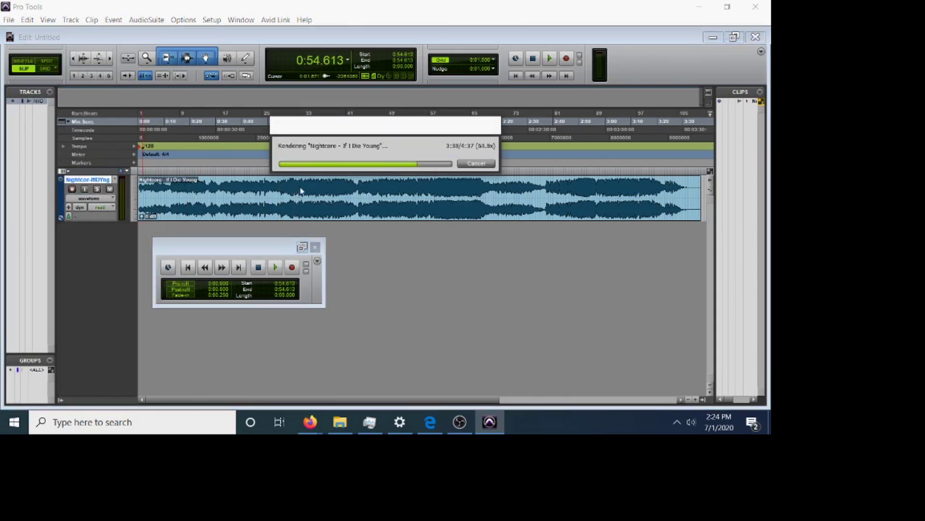
key("space")
key("space")
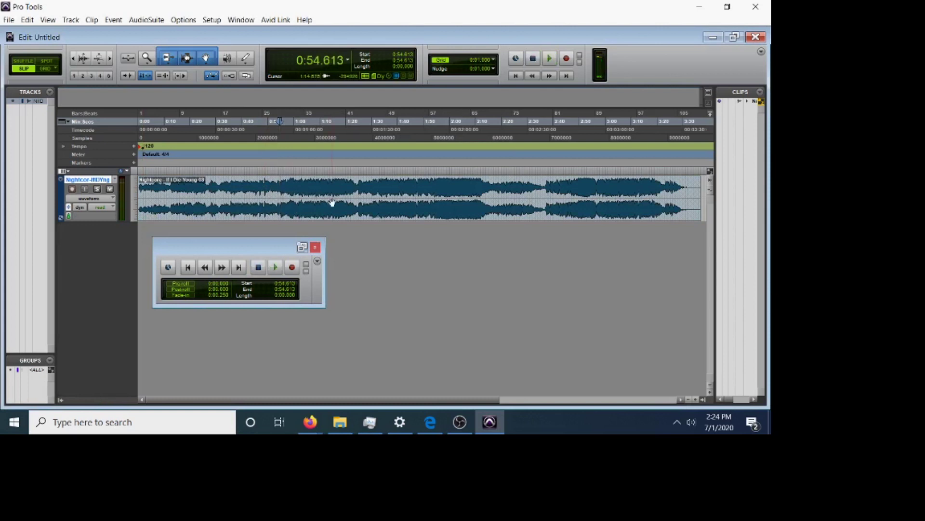
double_click(369, 214)
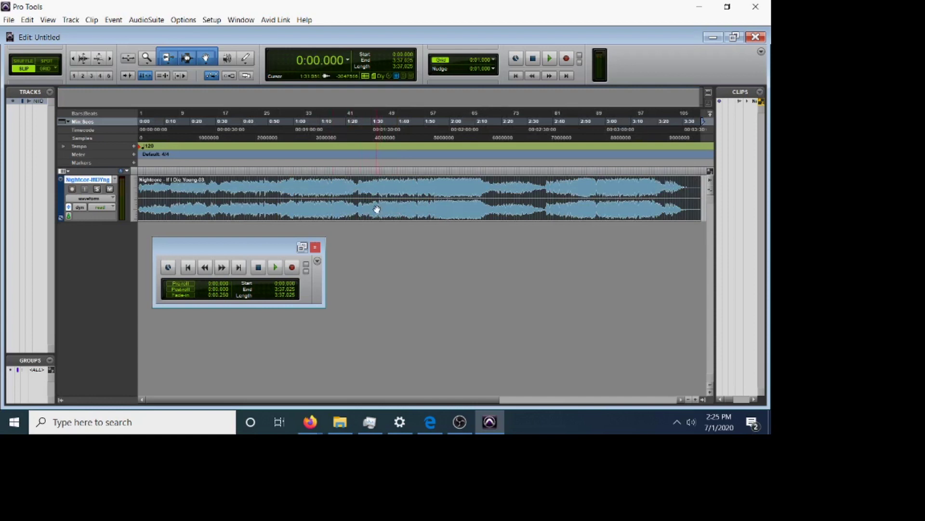
Unfreeze the Nightcore track and split its clip at 1:19.876, undoing a trial deletion of the second part
left_click(345, 195)
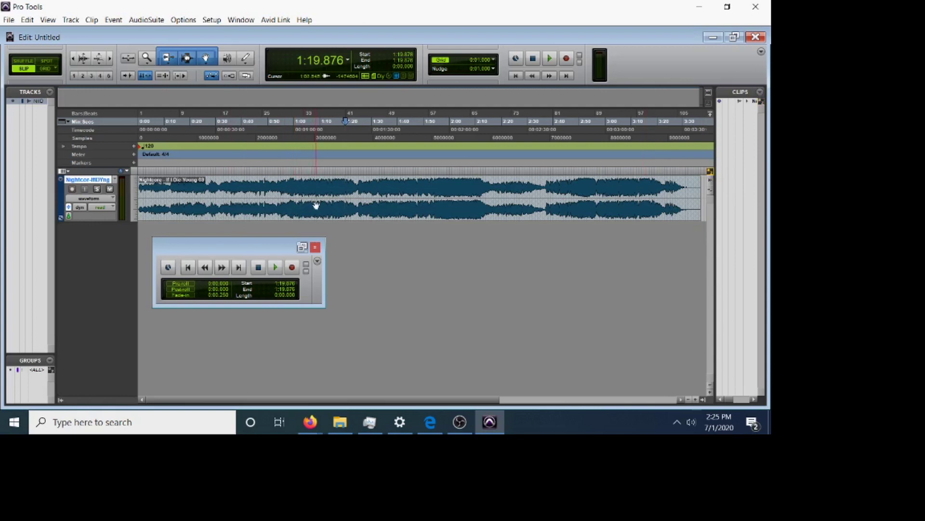
left_click(68, 208)
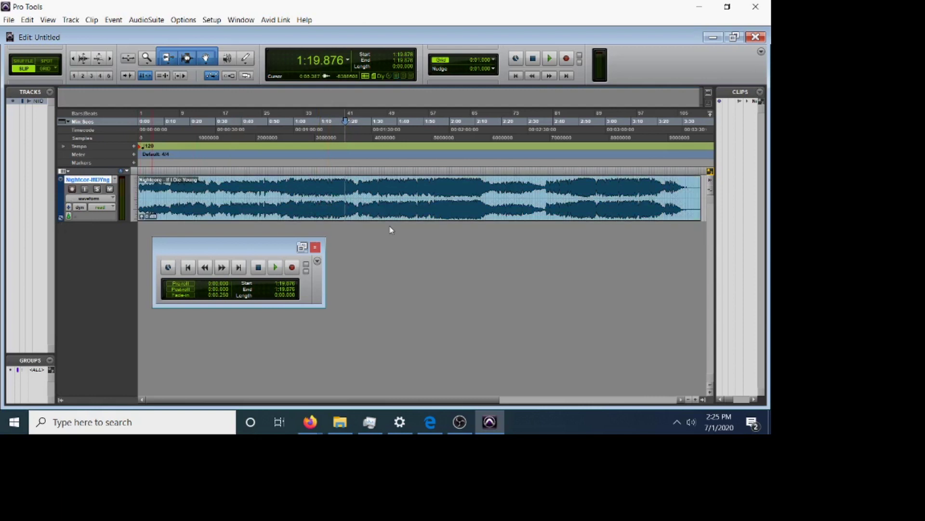
key("Delete")
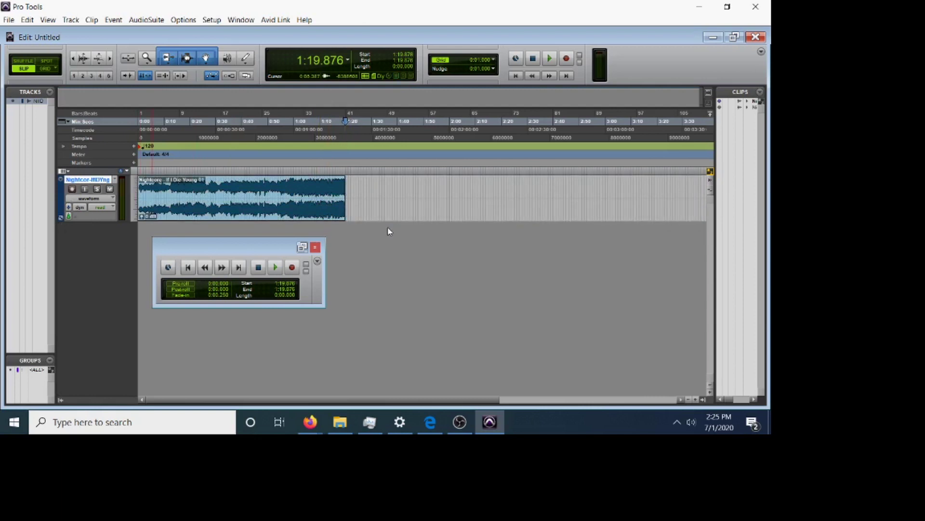
key("ctrl+z")
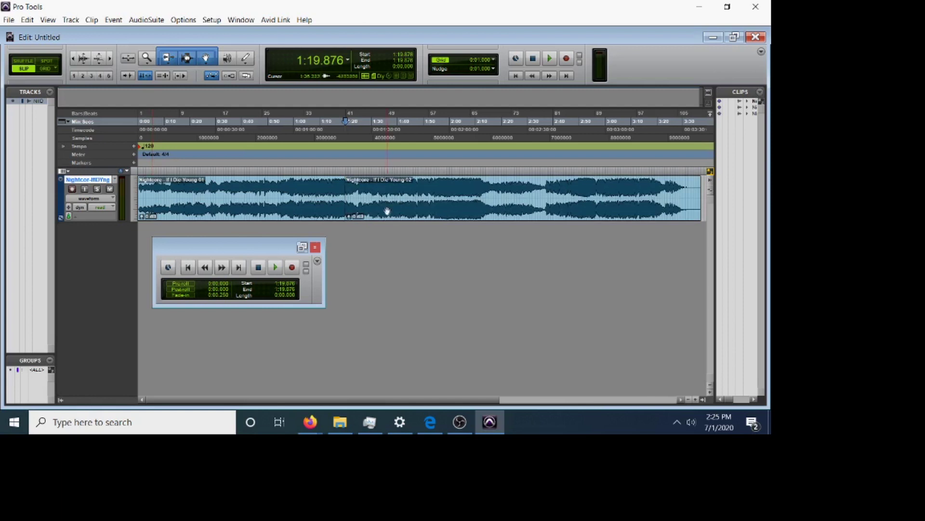
Split the second clip at 1:35.294 and delete the section between 1:19.876 and 1:35.294
left_click(386, 212)
key("ctrl+e")
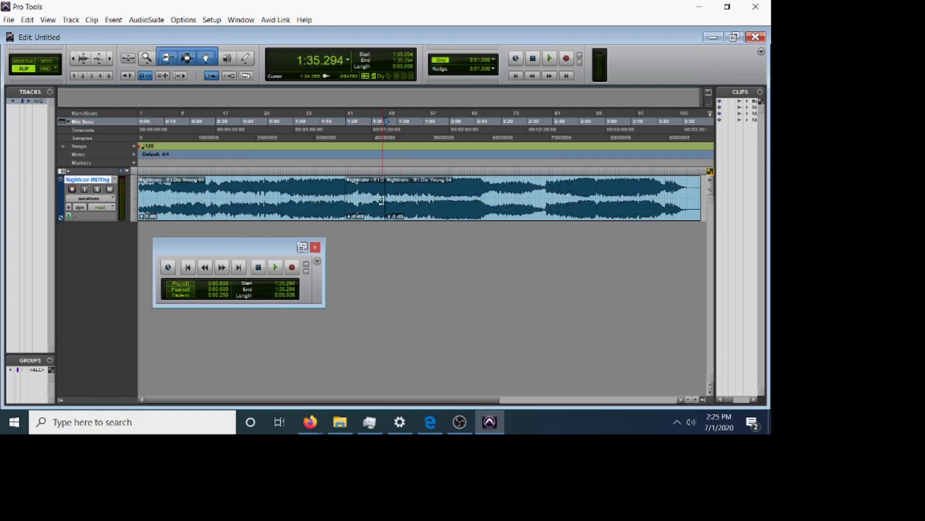
key("ctrl+bracketright")
key("ctrl+bracketright")
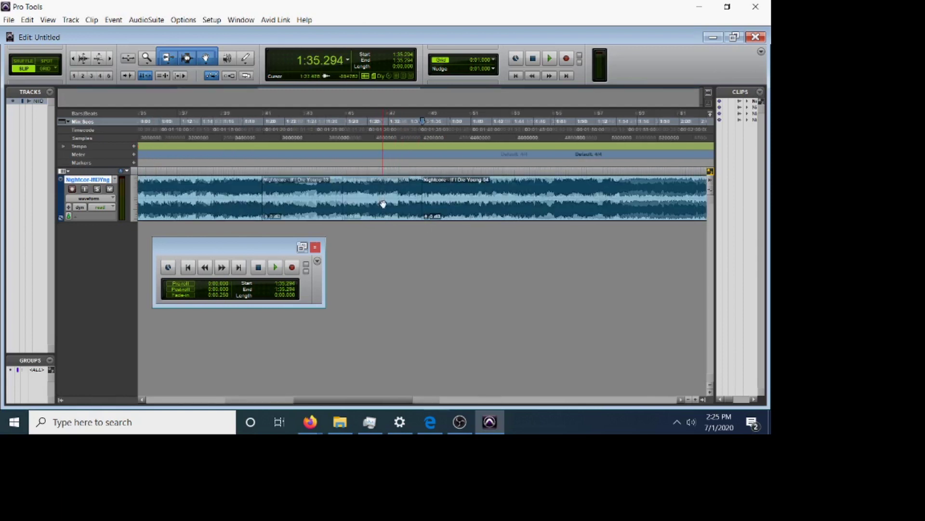
left_click(356, 212)
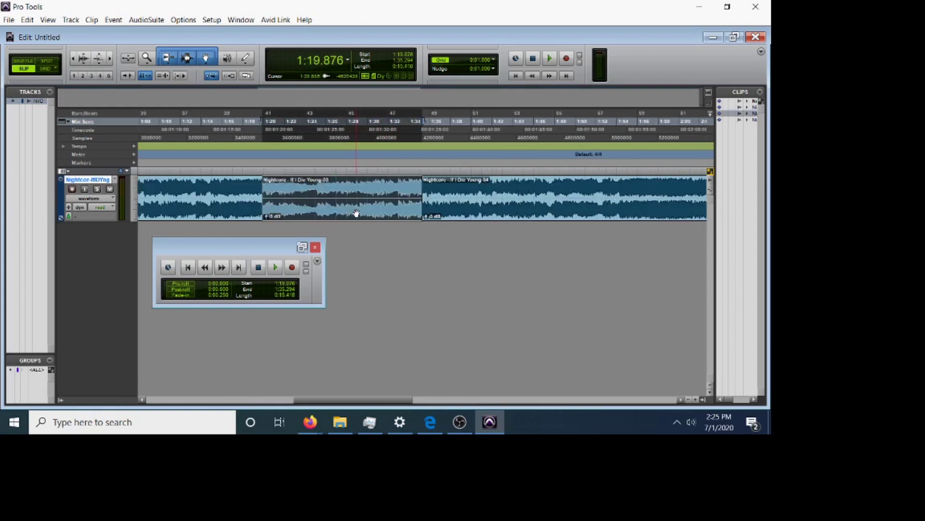
key("Delete")
Move the remaining later clip to start at 1:20.000 using Grid mode, and play across the join from 1:18.000
left_click_drag(506, 211, 367, 203)
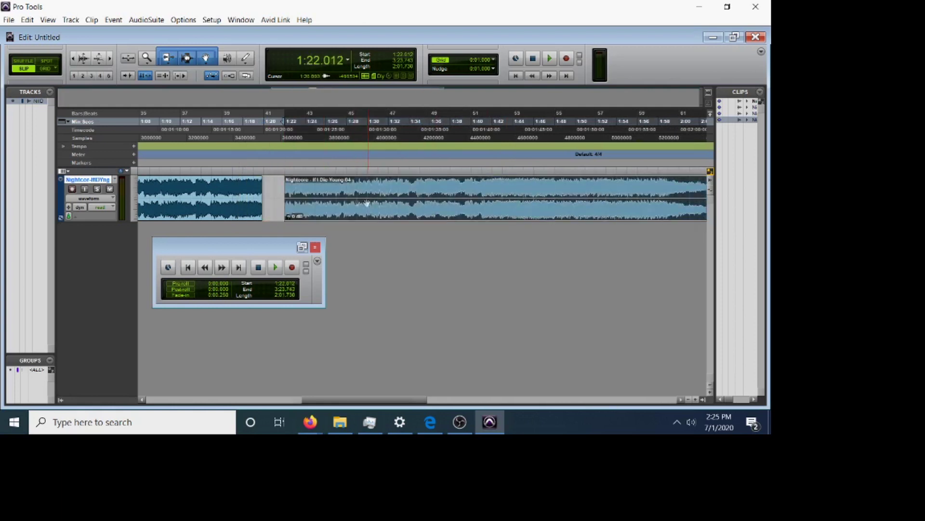
left_click(45, 69)
left_click_drag(376, 213, 354, 211)
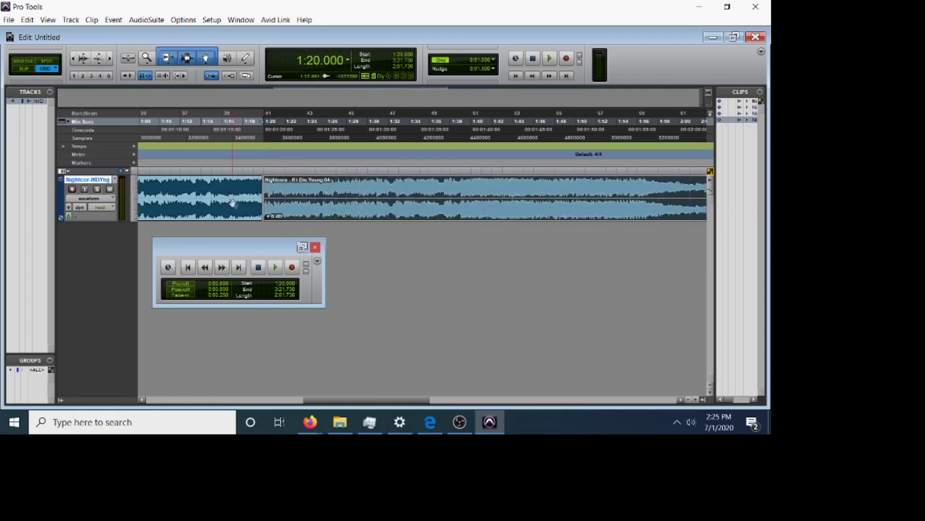
left_click(245, 190)
key("space")
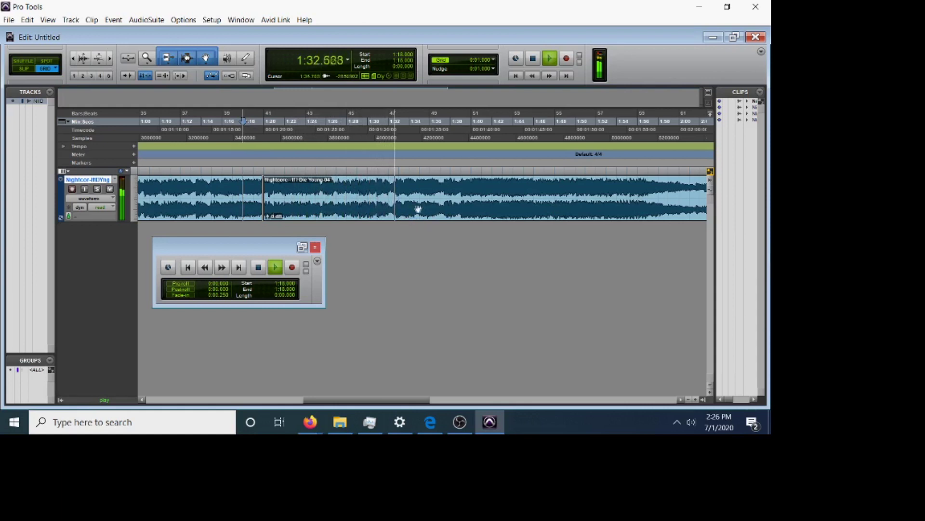
Stop at 1:34.000, split the clip there and delete everything after the cut
left_click(407, 190)
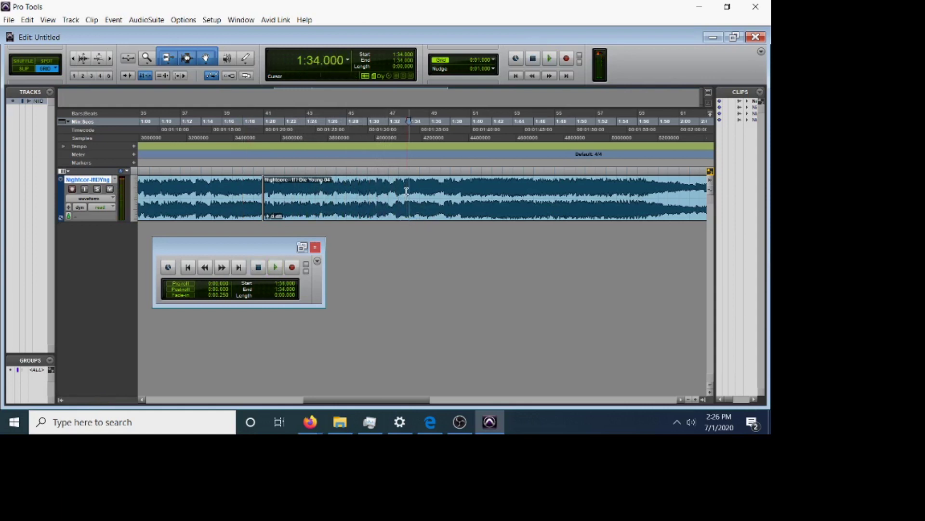
key("ctrl+e")
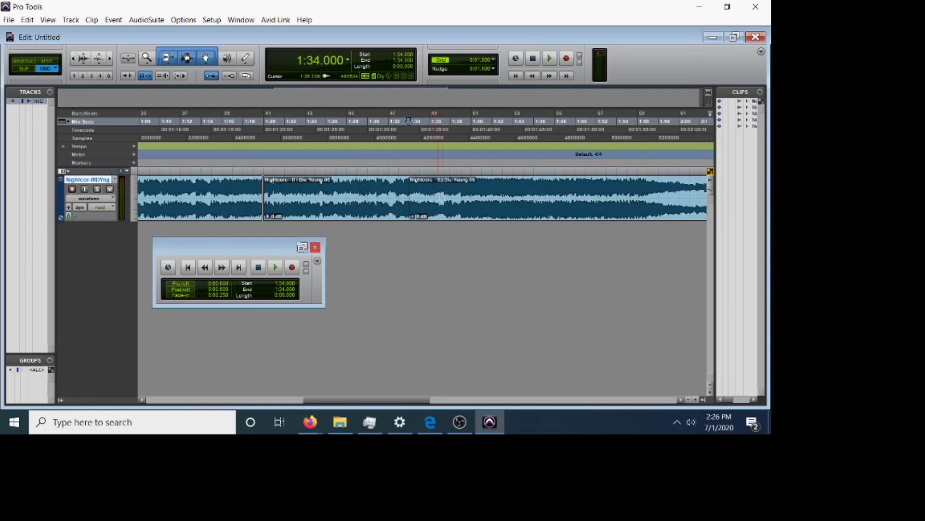
key("ctrl+a")
double_click(441, 191)
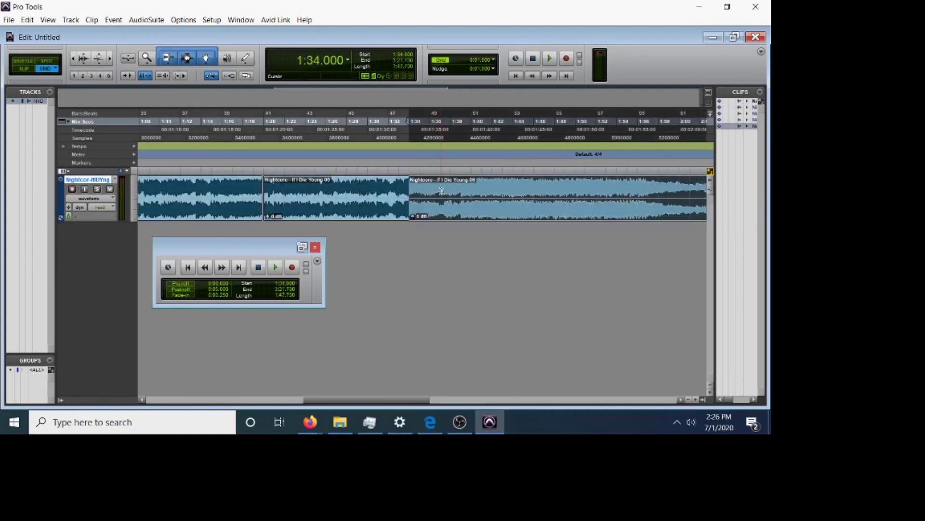
key("Delete")
Add a fade-out to the last clip from about 1:30 to its end at 1:34, and audition it from 1:28.000
left_click_drag(417, 186, 381, 186)
left_click(363, 189)
key("space")
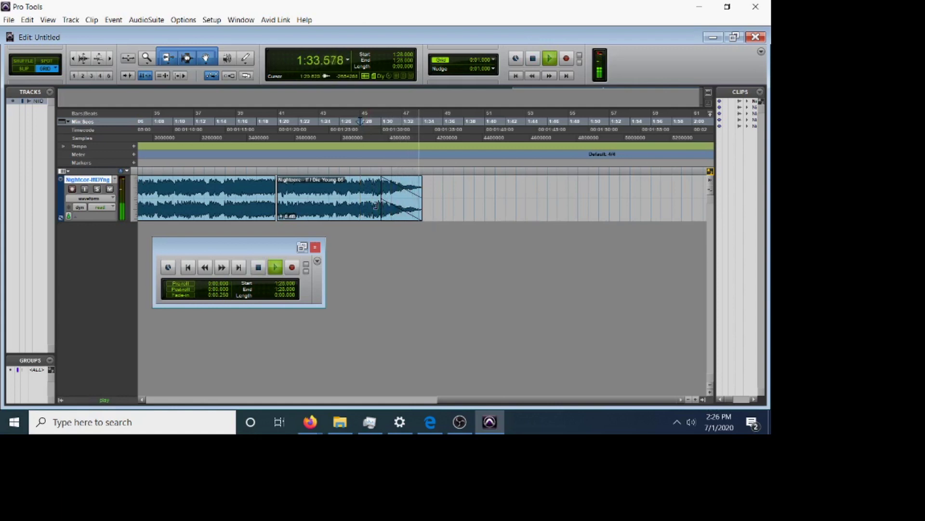
key("space")
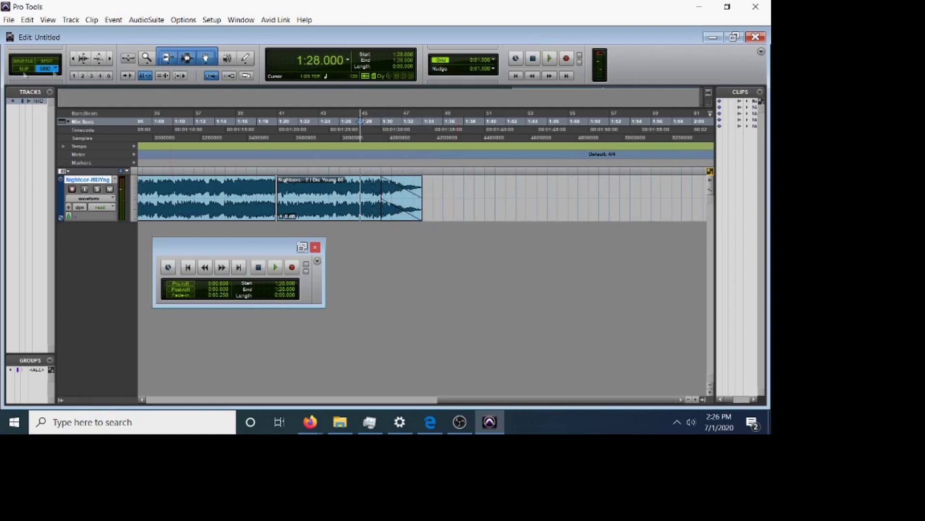
Save the edited session
left_click(8, 20)
left_click(29, 93)
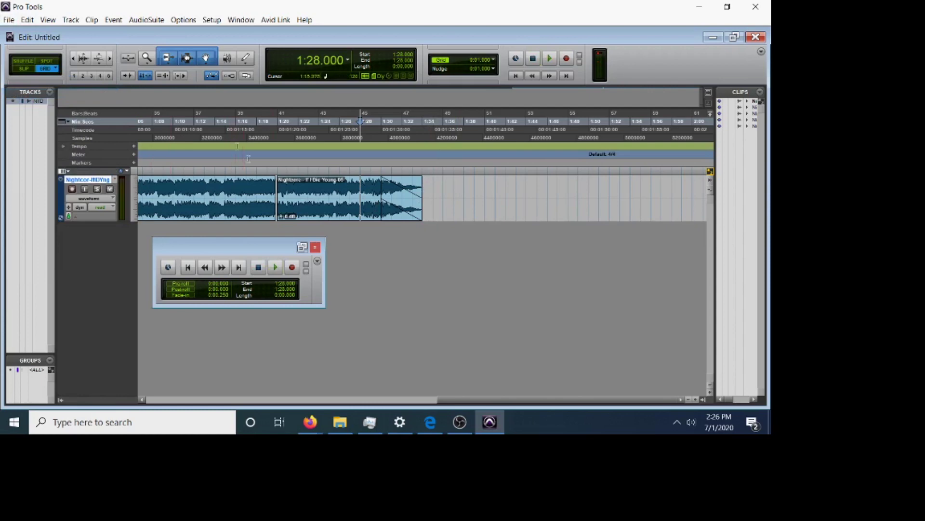